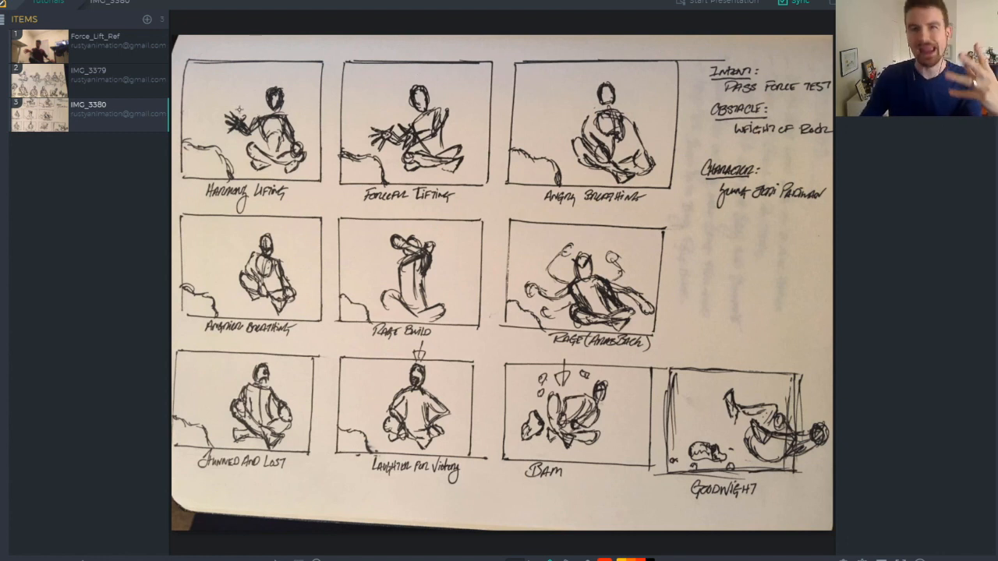
- Underline the captions Harmony Lifting, Forceful Lifting, Angry Breathing, Rage Build and Rage (Arms Back) in red on the storyboard
left_click_drag(206, 202, 261, 197)
left_click_drag(379, 205, 424, 202)
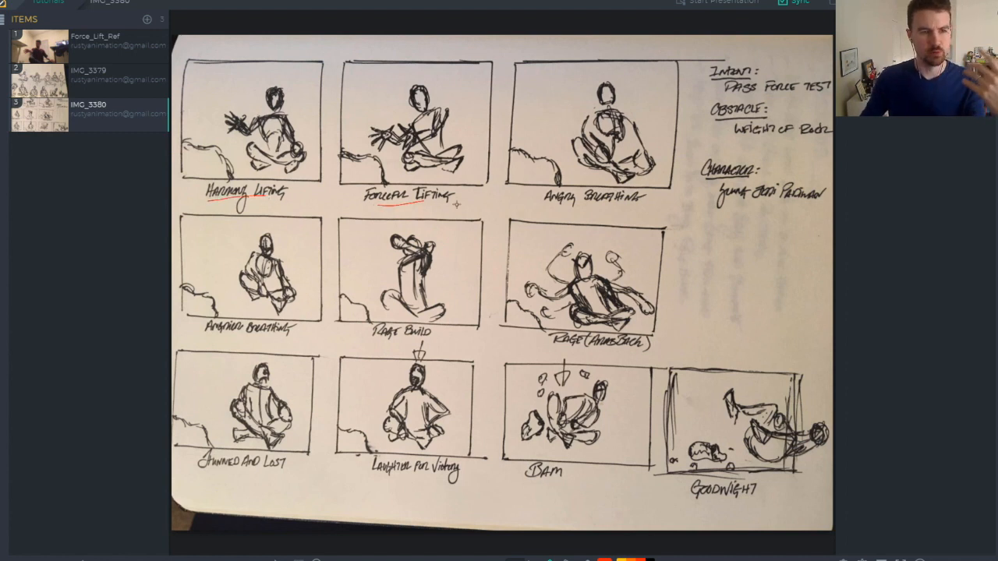
left_click_drag(565, 208, 605, 201)
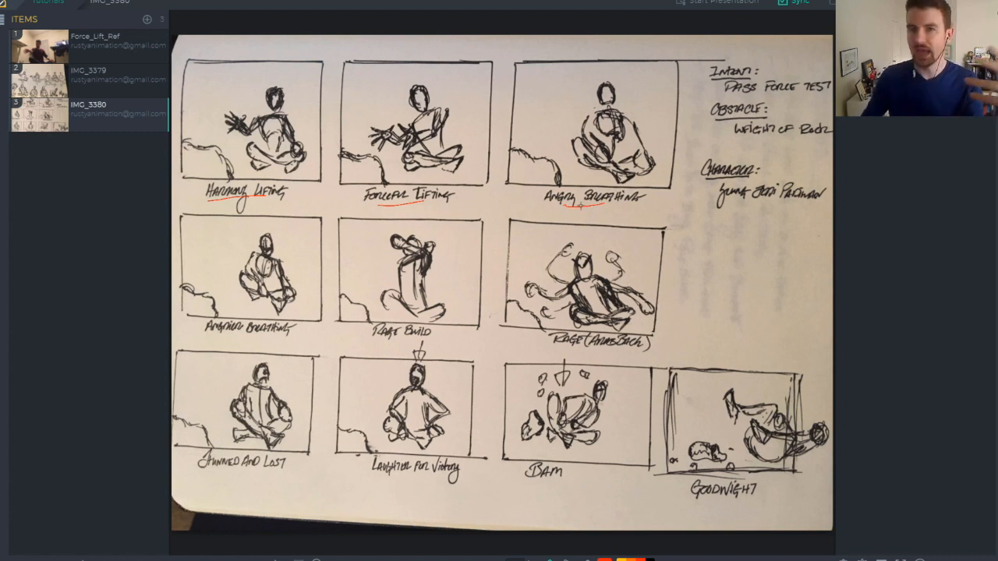
left_click_drag(368, 338, 429, 341)
left_click_drag(552, 348, 616, 350)
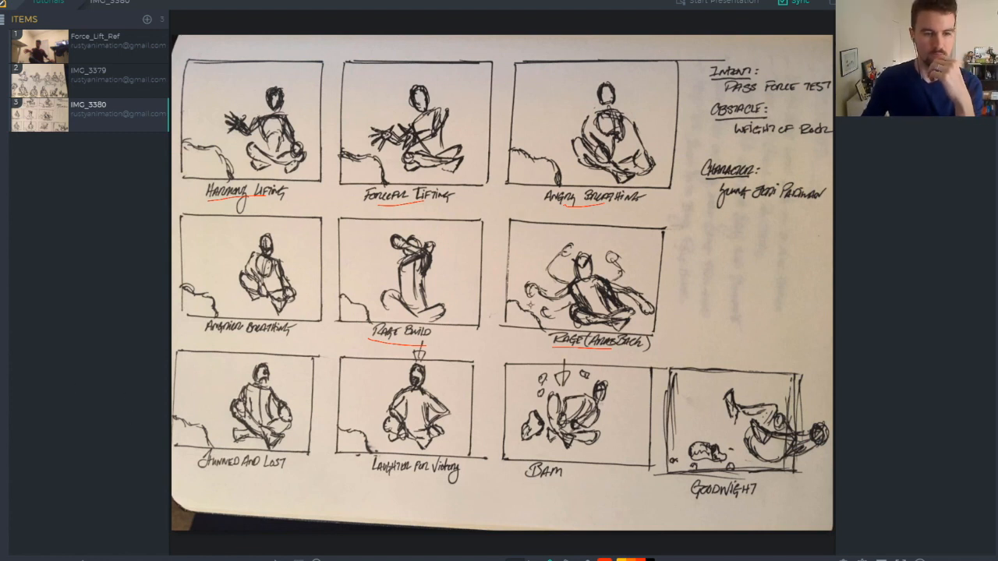
- Underline the captions Laughter for Victory, Stunned and Lost, Bam, Goodnight and Angrier Breathing in red
left_click_drag(581, 286, 613, 313)
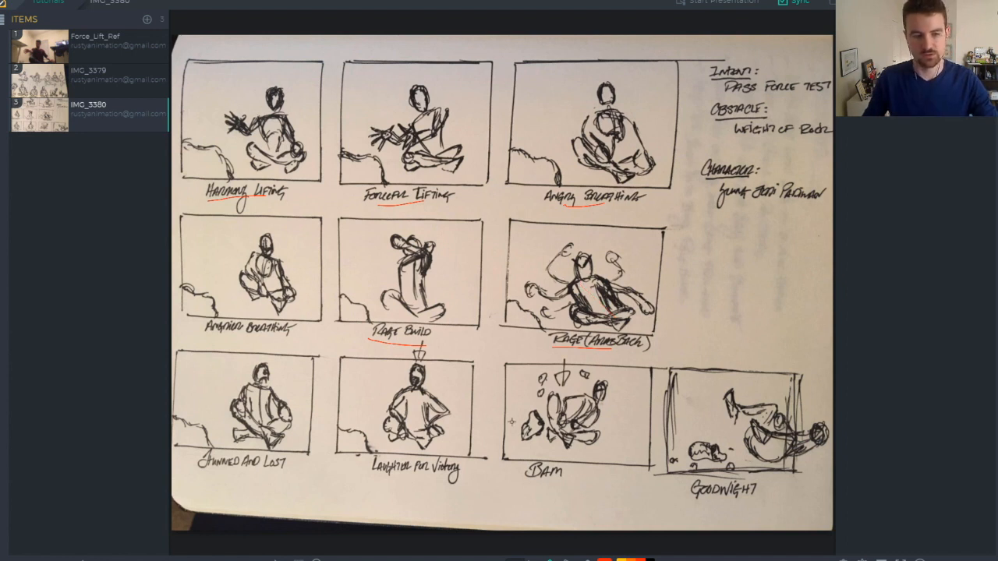
left_click_drag(368, 479, 460, 479)
left_click_drag(214, 476, 310, 476)
left_click_drag(544, 479, 574, 478)
left_click_drag(218, 338, 285, 337)
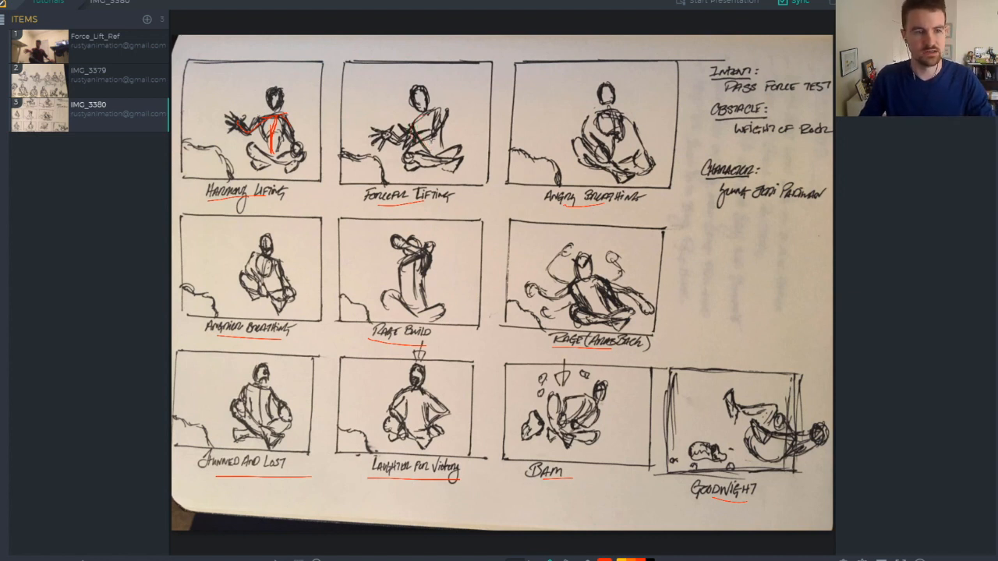
- Trace red lines of action over the figures in the Forceful Lifting and Angry Breathing panels
mouse_move(427, 112)
left_mouse_down()
mouse_move(420, 146)
mouse_move(435, 151)
mouse_move(425, 125)
left_mouse_up()
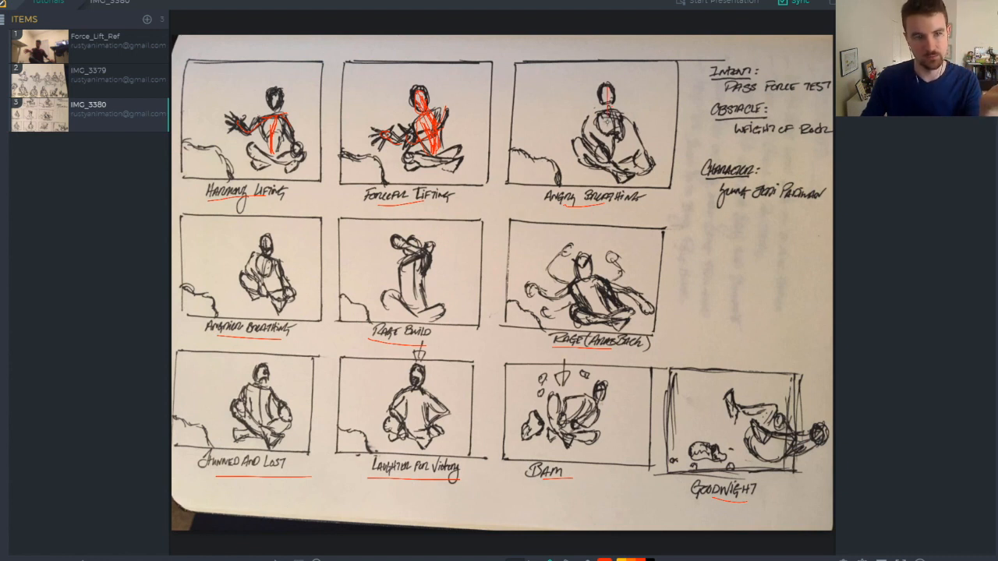
left_click_drag(606, 84, 613, 153)
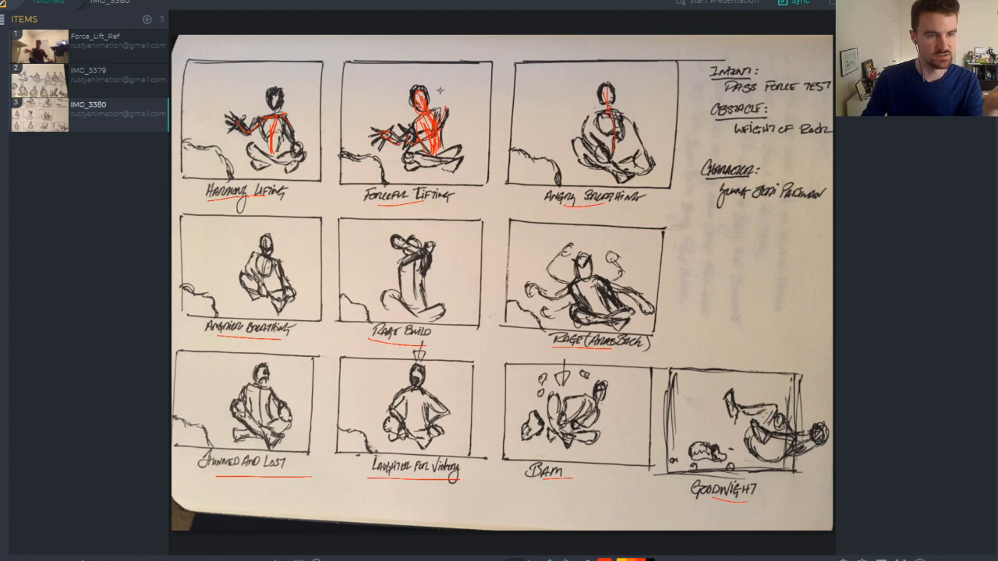
mouse_move(437, 84)
left_mouse_down()
mouse_move(471, 123)
mouse_move(457, 97)
mouse_move(468, 128)
left_mouse_up()
left_click_drag(628, 98, 627, 140)
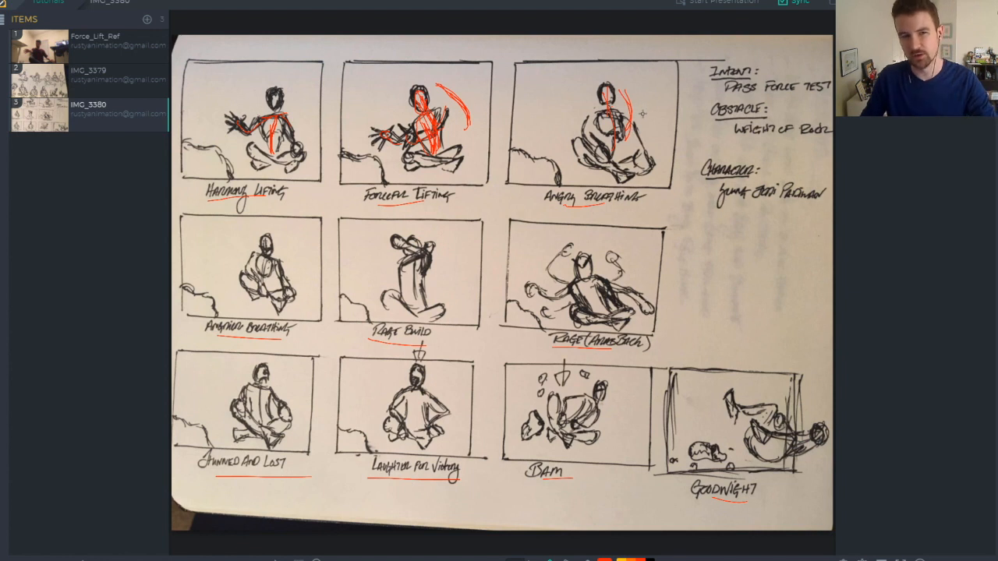
key("ctrl+z")
key("ctrl+z")
key("ctrl+z")
- Draw a single curved red line of action beside the figure in the Angry Breathing panel
left_click_drag(633, 91, 627, 154)
key("ctrl+z")
key("ctrl+z")
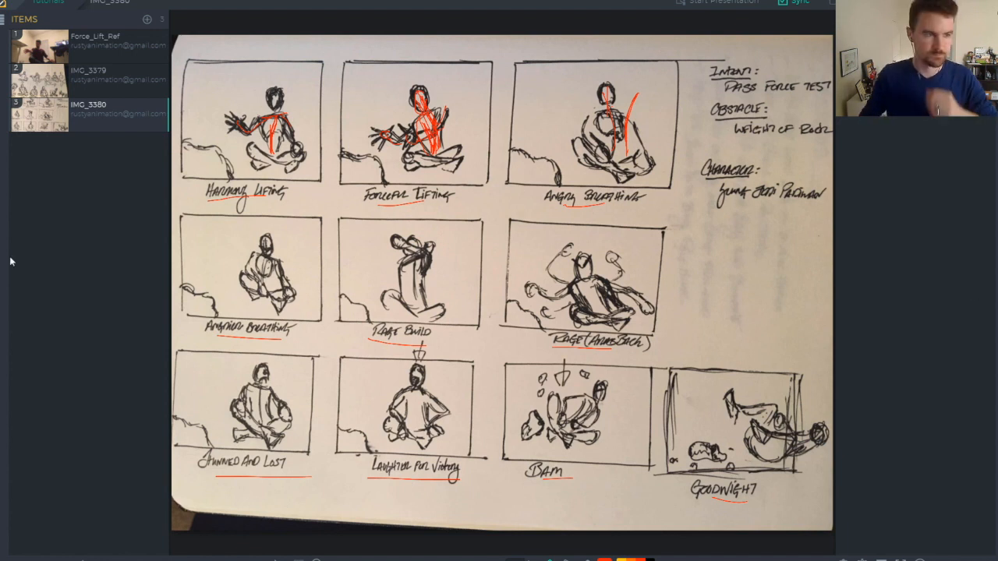
- Open the Force_Lift_Ref video and trace the line of action from head to hips at frame 19
left_click(80, 45)
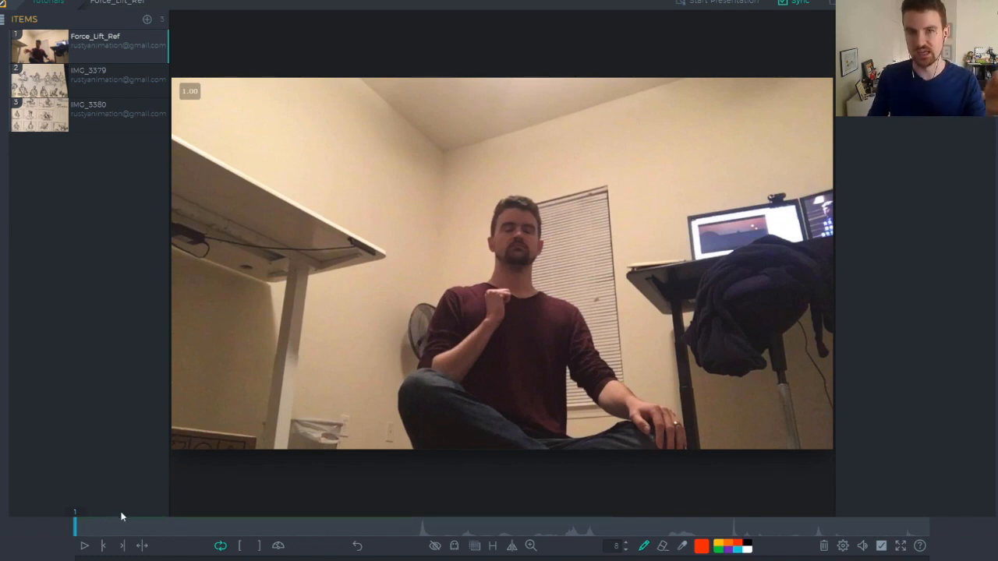
left_click(105, 527)
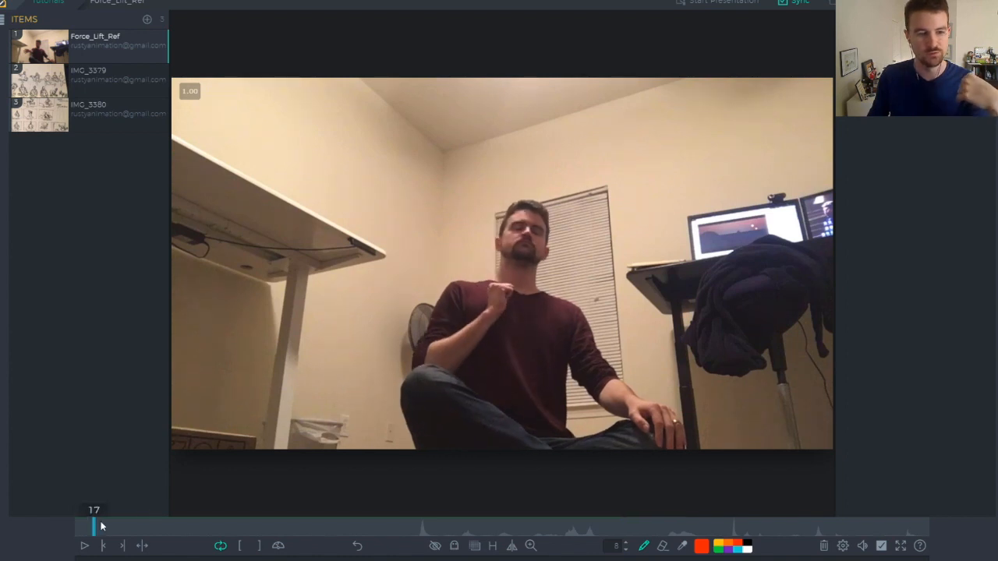
mouse_move(105, 526)
left_mouse_down()
mouse_move(77, 528)
mouse_move(96, 528)
left_mouse_up()
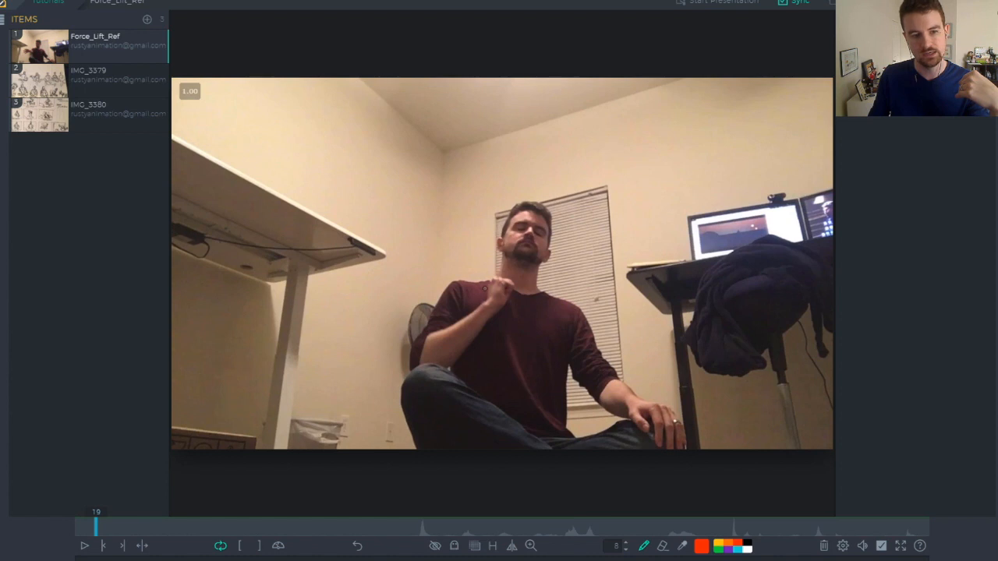
left_click_drag(542, 226, 504, 406)
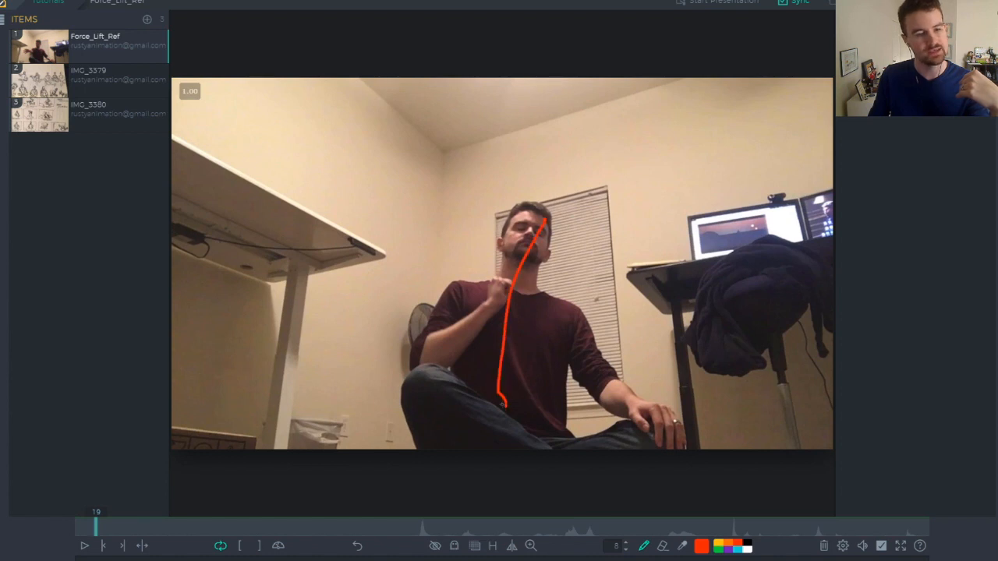
- Trace the spine line and the bent raised arm in red on the reference video at frame 64
left_click(109, 528)
left_click_drag(113, 532, 149, 527)
left_click_drag(494, 231, 517, 417)
left_click_drag(457, 290, 433, 327)
left_click_drag(385, 305, 435, 332)
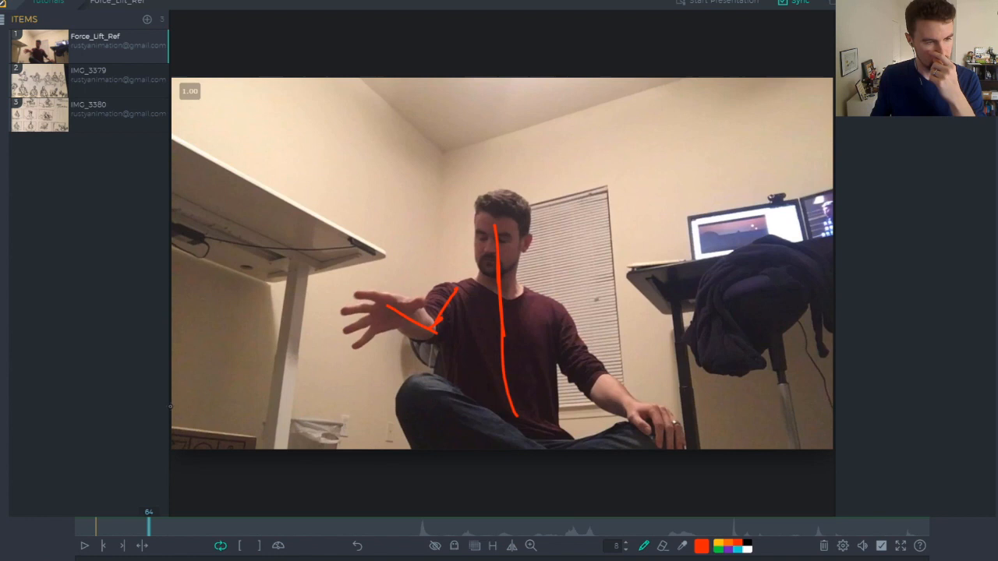
- Draw an upward arrow on the chest at frame 21 and mark the face's direction with crossing lines at frame 152
mouse_move(148, 527)
left_mouse_down()
mouse_move(61, 523)
mouse_move(97, 522)
left_mouse_up()
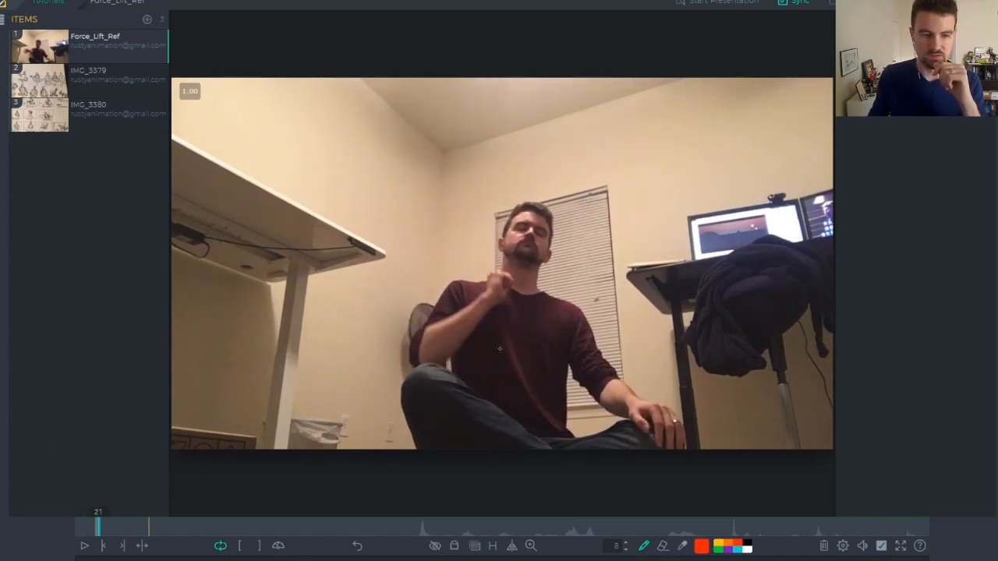
mouse_move(542, 345)
left_mouse_down()
mouse_move(549, 315)
mouse_move(563, 320)
left_mouse_up()
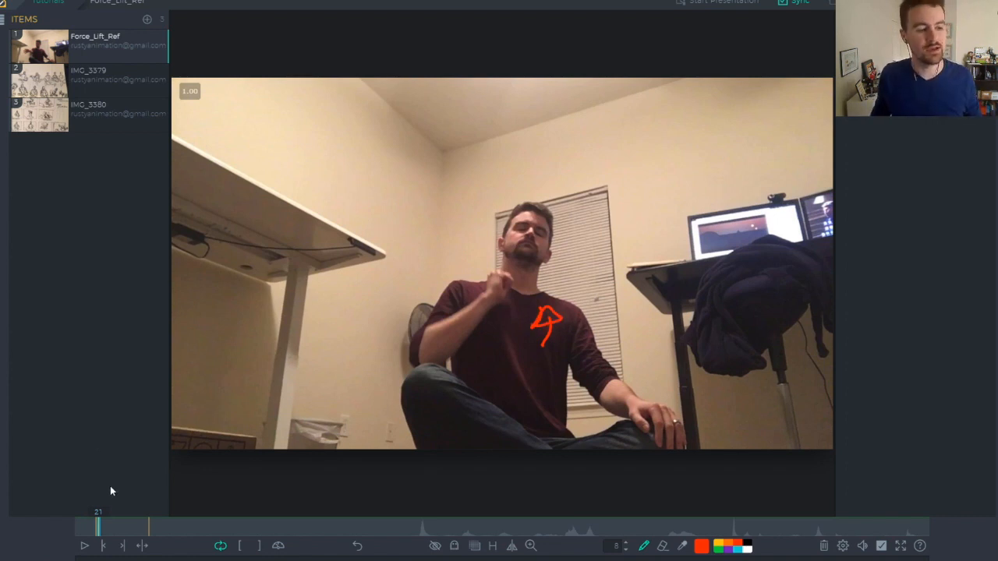
mouse_move(99, 527)
left_mouse_down()
mouse_move(263, 530)
mouse_move(239, 530)
mouse_move(253, 531)
left_mouse_up()
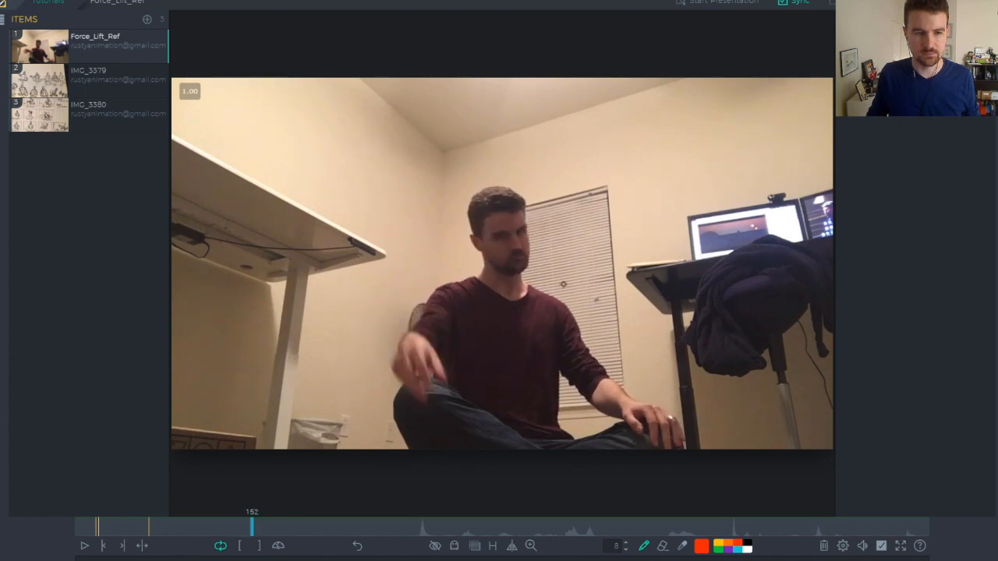
left_click_drag(505, 241, 522, 231)
left_click_drag(499, 214, 535, 271)
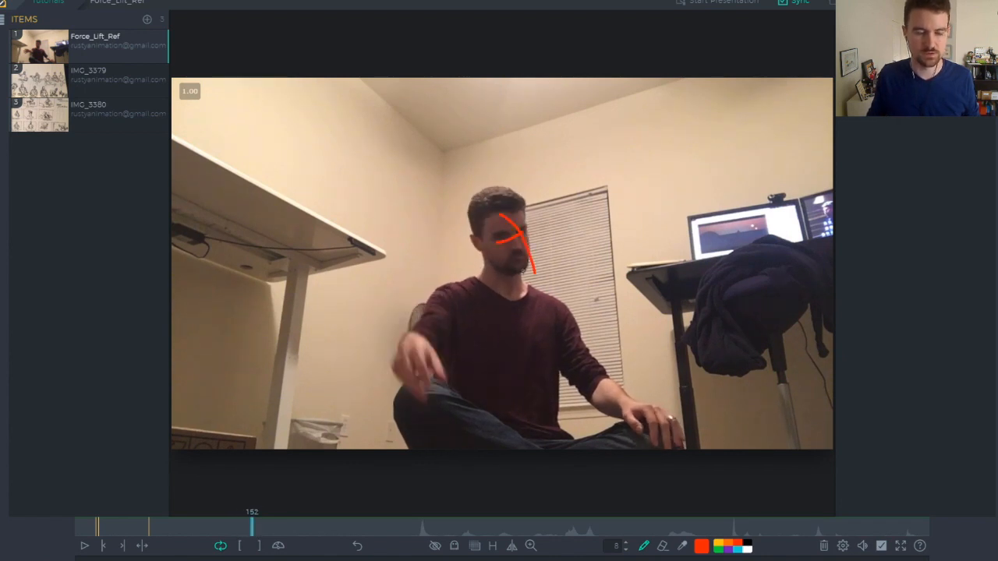
key("ctrl+z")
left_click_drag(520, 236, 517, 258)
left_click_drag(504, 213, 516, 267)
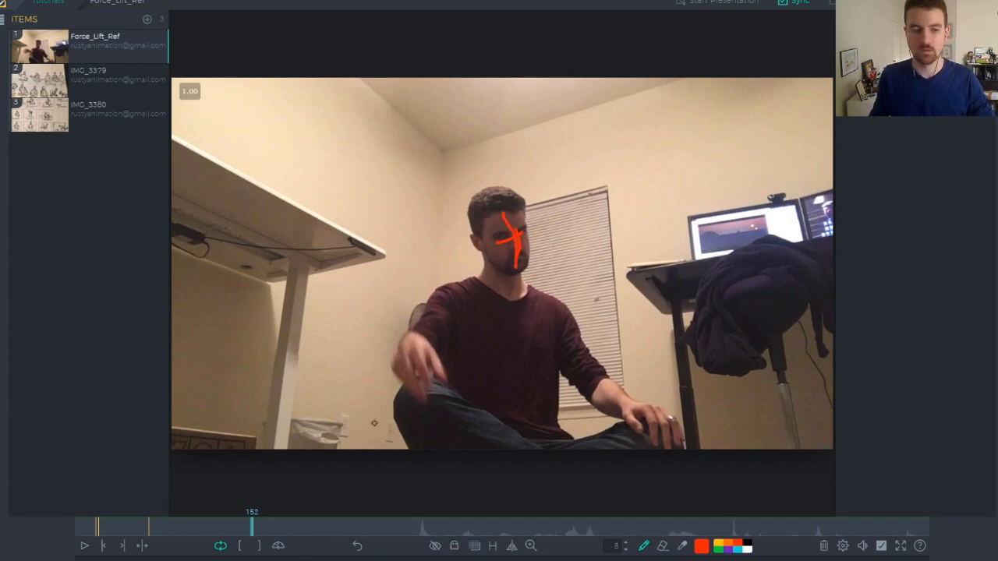
- Advance the reference video to frame 272 and trace the outstretched arm's bend in red
left_click_drag(252, 524, 269, 524)
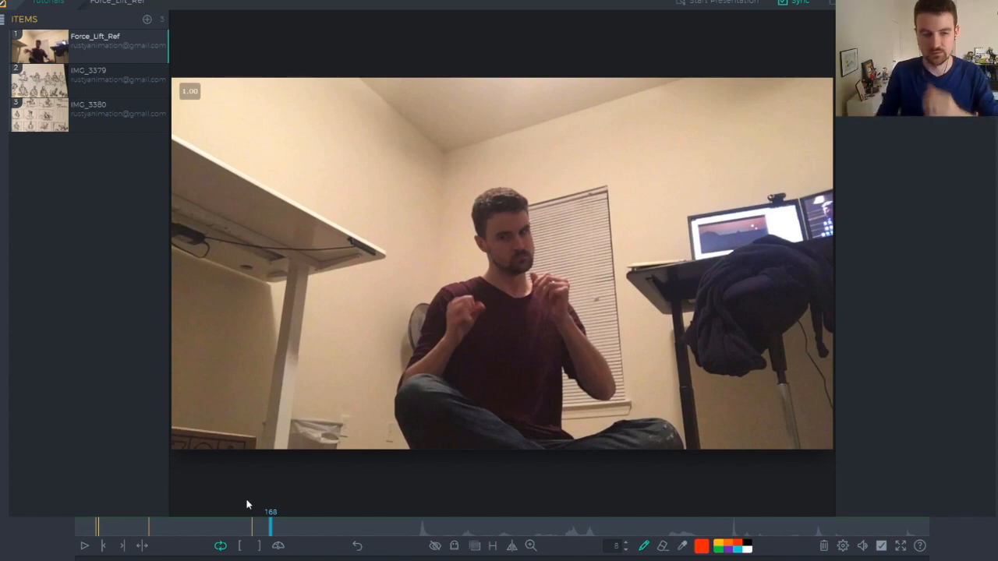
left_click_drag(262, 534, 337, 521)
left_click_drag(355, 519, 393, 516)
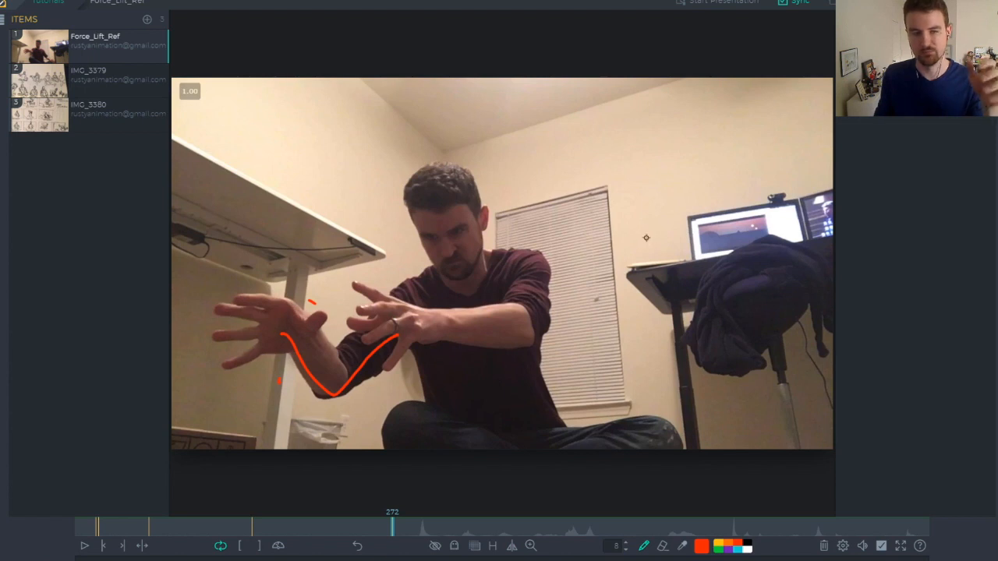
- Mute the reference video's audio
mouse_move(432, 529)
left_mouse_down()
mouse_move(413, 528)
mouse_move(589, 529)
mouse_move(560, 526)
left_mouse_up()
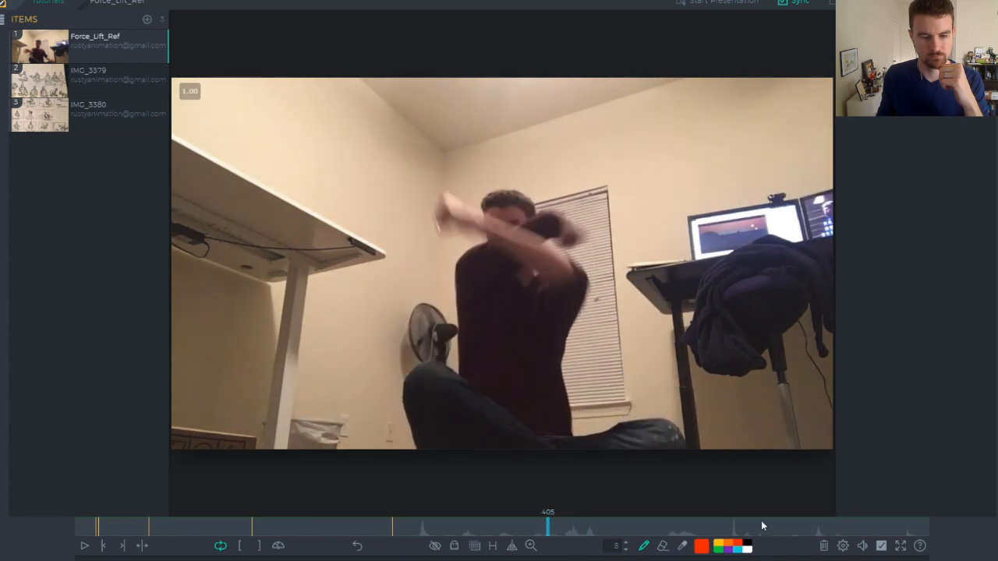
left_click(862, 549)
left_click(865, 519)
- Play and scrub the reference video from about frame 293 to examine the arm-swinging action
left_click_drag(525, 532, 422, 518)
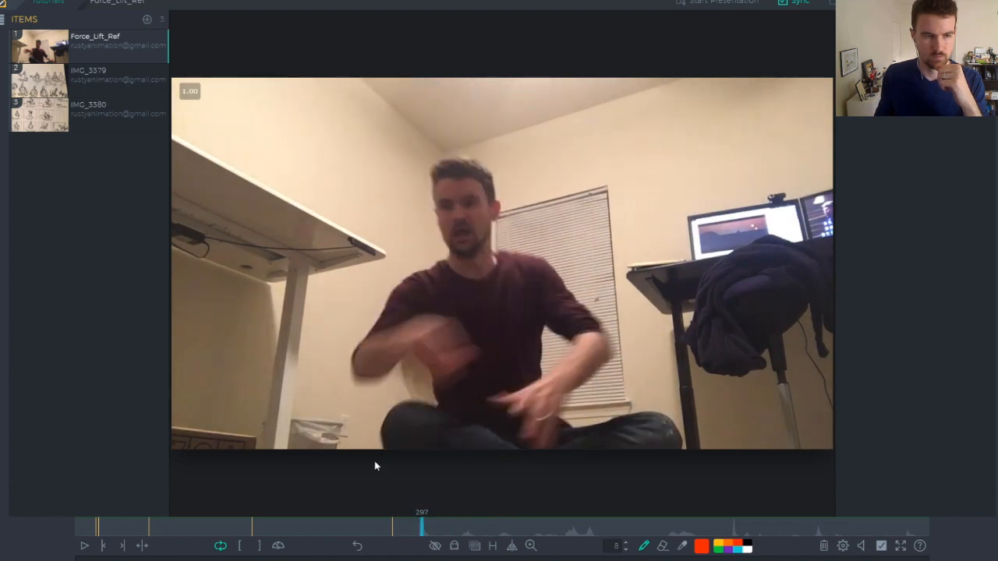
left_click(84, 547)
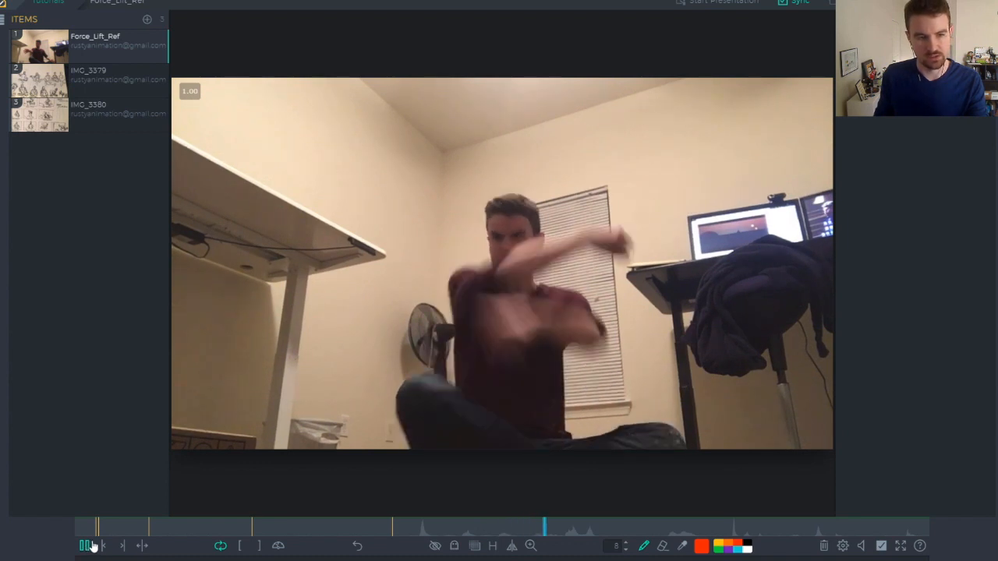
left_click(92, 546)
left_click_drag(443, 529, 503, 507)
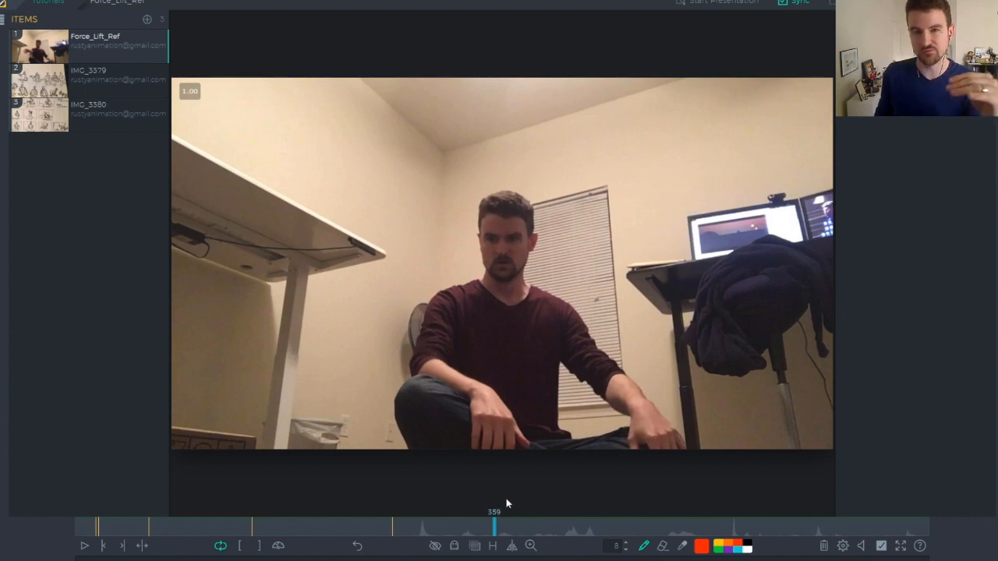
left_click_drag(493, 514, 414, 516)
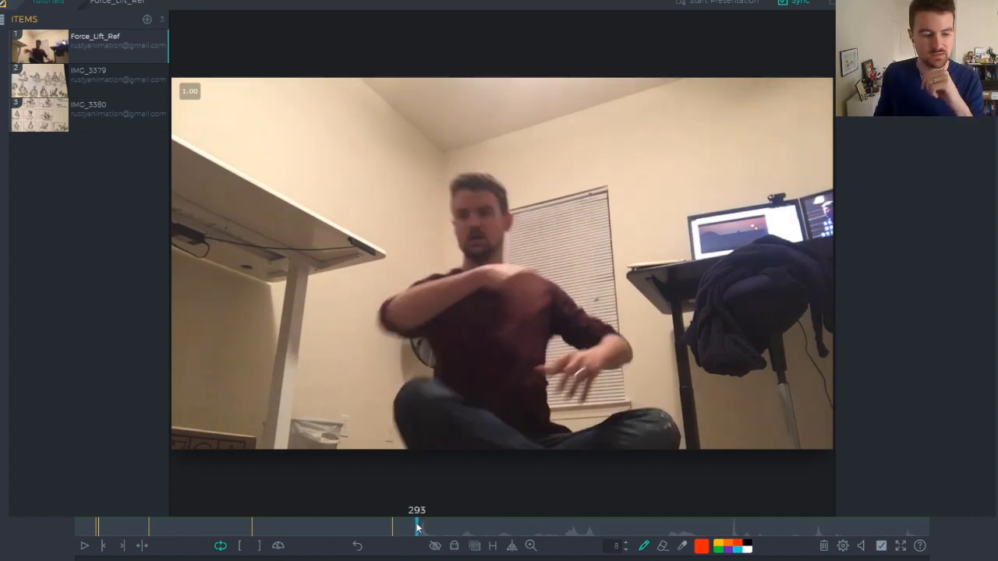
left_click(84, 546)
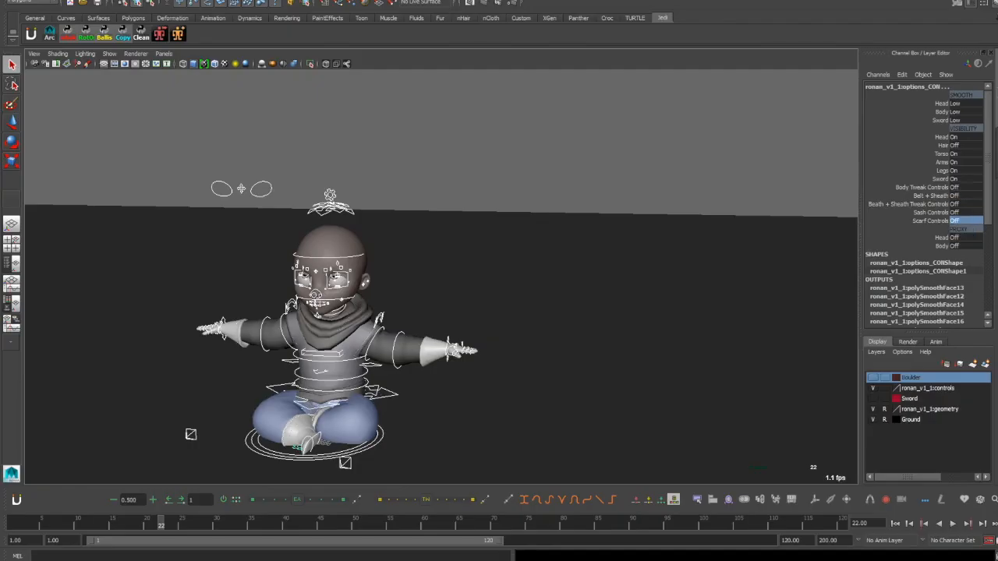
- Set the visibility attributes of the gear control above the head to 0 to hide the facial controls
left_click(330, 195)
left_click_drag(971, 95, 971, 129)
type("0")
key("Return")
- Select the waist and chest controls together and rotate the torso slightly
left_click_drag(484, 273, 532, 282, "alt")
left_click(493, 329)
key("e")
key("q")
left_click(499, 284, "shift")
key("e")
mouse_move(527, 235)
left_mouse_down()
mouse_move(533, 246)
mouse_move(531, 232)
left_mouse_up()
- Rotate the neck control slightly and tilt the head control to about -1.3 on Rotate Z
left_click(499, 211)
left_click_drag(538, 195, 541, 202)
key("q")
left_click(495, 205)
key("e")
left_click_drag(538, 153, 542, 160)
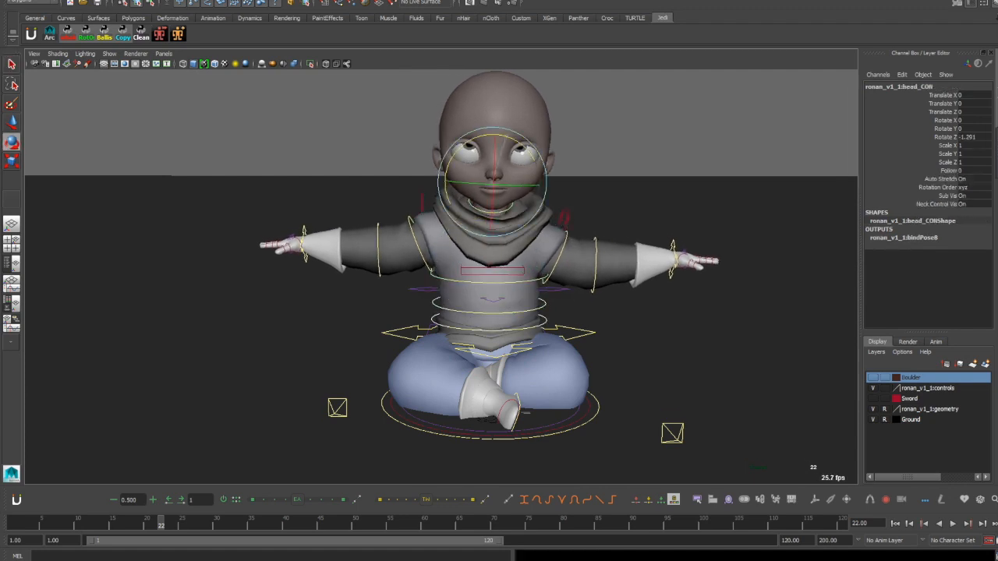
key("q")
- Move the eye target control down so the character looks straight ahead
right_click_drag(515, 273, 406, 273, "alt")
left_click(552, 101)
key("w")
left_click_drag(468, 249, 554, 281, "alt")
left_click_drag(419, 127, 419, 253)
left_click(109, 54)
mouse_move(499, 281)
left_mouse_down("alt")
mouse_move(506, 242)
mouse_move(468, 335)
mouse_move(515, 328)
mouse_move(499, 296)
left_mouse_up("alt")
- Shift the hip control slightly to adjust the seated body's position
key("q")
left_click(466, 358)
key("w")
left_click_drag(509, 354, 523, 352)
left_click_drag(499, 296, 511, 265, "alt")
- Rotate the right arm's shoulder controls to bring the arm down beside the torso
key("q")
left_click(382, 248)
key("e")
left_click_drag(342, 230, 347, 275)
left_click_drag(406, 233, 429, 272)
key("q")
left_click(381, 264)
key("e")
left_click_drag(352, 328, 562, 301)
- Refine the right upper arm's rotation and bend the right elbow to about -71.6 on Rotate Y
key("q")
left_click(321, 259)
key("e")
left_click_drag(273, 234, 280, 269)
left_click(336, 295)
key("e")
left_click_drag(373, 263, 383, 300)
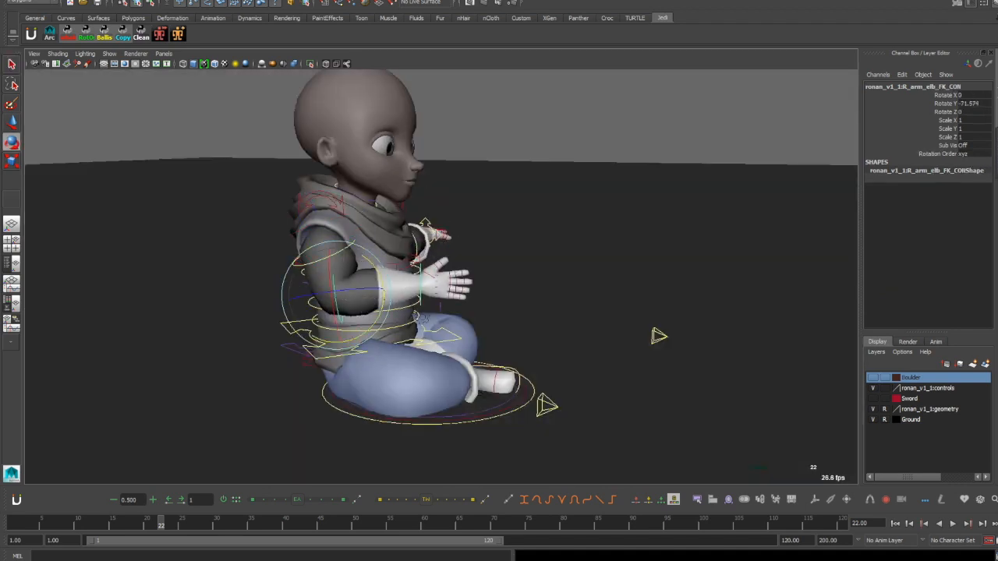
- Rotate the right hand control to about 0.9, -38.7 and -6.7 on X, Y and Z
key("q")
left_click_drag(546, 280, 374, 272, "alt")
left_click(379, 243)
key("e")
left_click_drag(352, 234, 468, 293)
key("q")
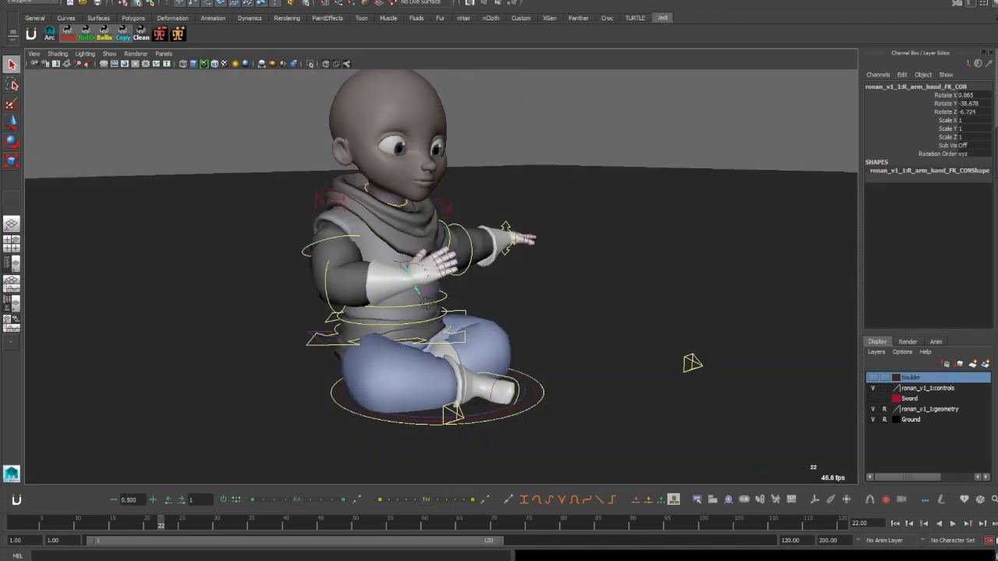
- Set the index, middle, ring and pinky curls of the right hand cup control to -80.2
left_click(434, 293)
left_click(457, 340)
left_click_drag(484, 343, 457, 323, "alt")
left_click(480, 321)
left_click_drag(943, 162, 944, 188)
middle_click_drag(624, 297, 499, 296)
- Vary the right hand's finger curls to index -63.7, middle -71.6, ring -73.9 and pinky -84.7
left_click_drag(499, 312, 538, 241, "alt")
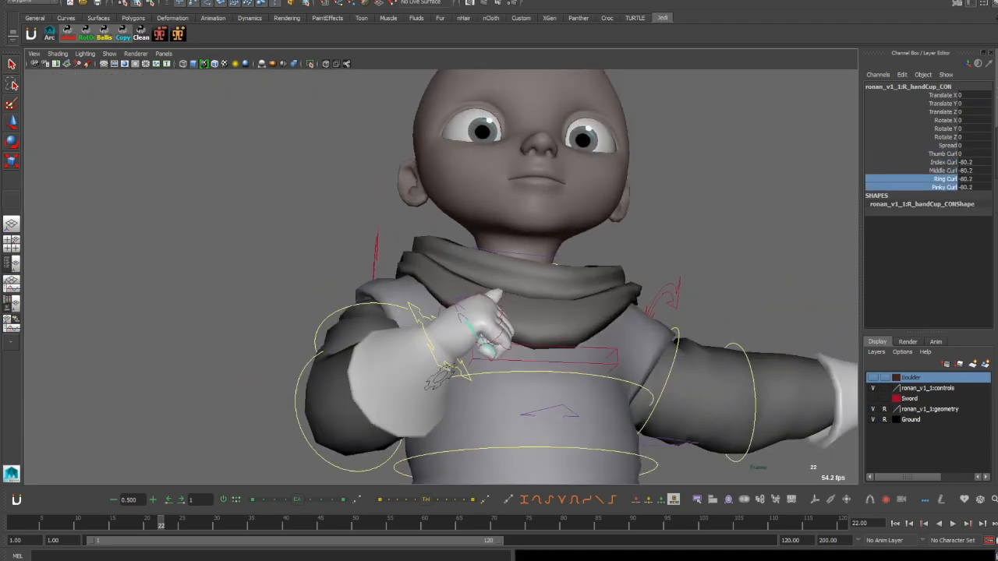
left_click(944, 163)
middle_click_drag(499, 312, 538, 311)
left_click_drag(538, 312, 436, 296, "alt")
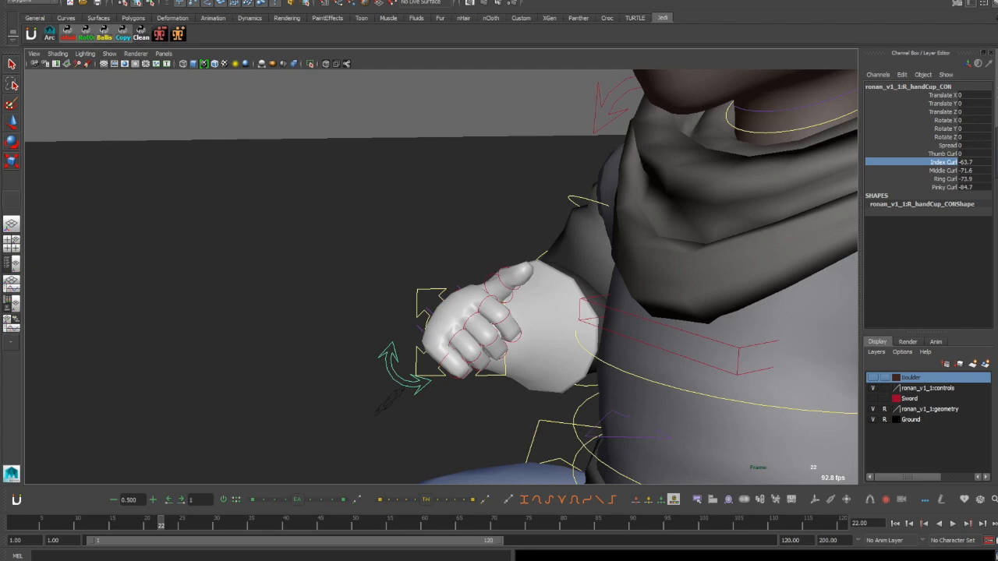
- Set the right hand's thumb curl to -31 to close the fist
left_click(944, 153)
middle_click_drag(546, 312, 499, 312)
left_click_drag(499, 312, 390, 312, "alt")
middle_click_drag(500, 312, 476, 312)
left_click(943, 146)
left_click_drag(499, 312, 624, 320, "alt")
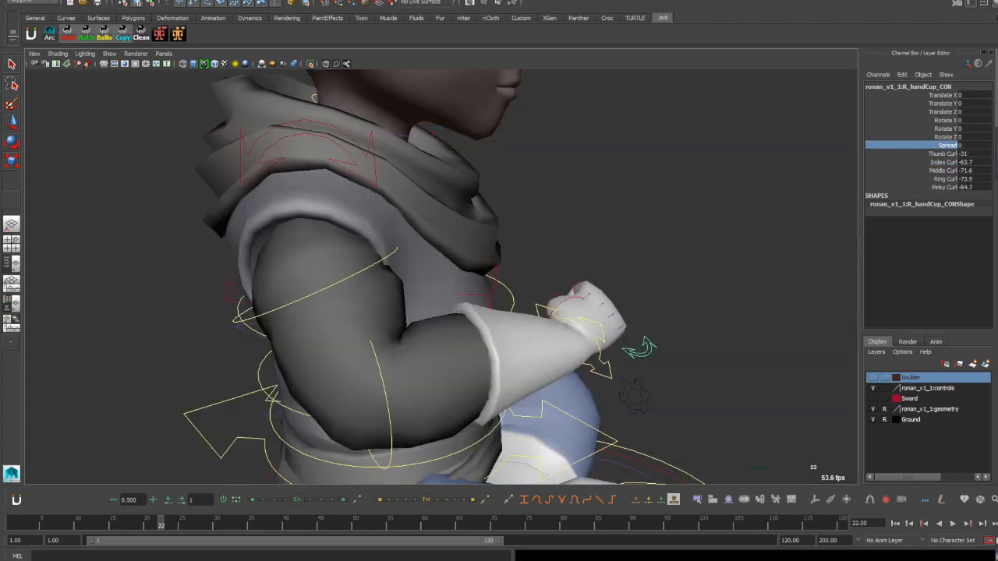
- Bend the right elbow further to about -87.9 on Rotate Y and check the arm from several angles
left_click(599, 307)
key("e")
left_click(390, 405)
left_click_drag(398, 431, 406, 424)
left_click_drag(545, 312, 406, 296, "alt")
left_click(536, 275)
key("e")
left_click_drag(500, 296, 555, 269, "alt")
left_click_drag(437, 296, 515, 328, "alt")
left_click(359, 386)
left_click_drag(351, 312, 312, 314)
key("ctrl+z")
- Try to lock the Rotate X and Rotate Z attributes of the right elbow control
left_click(944, 111)
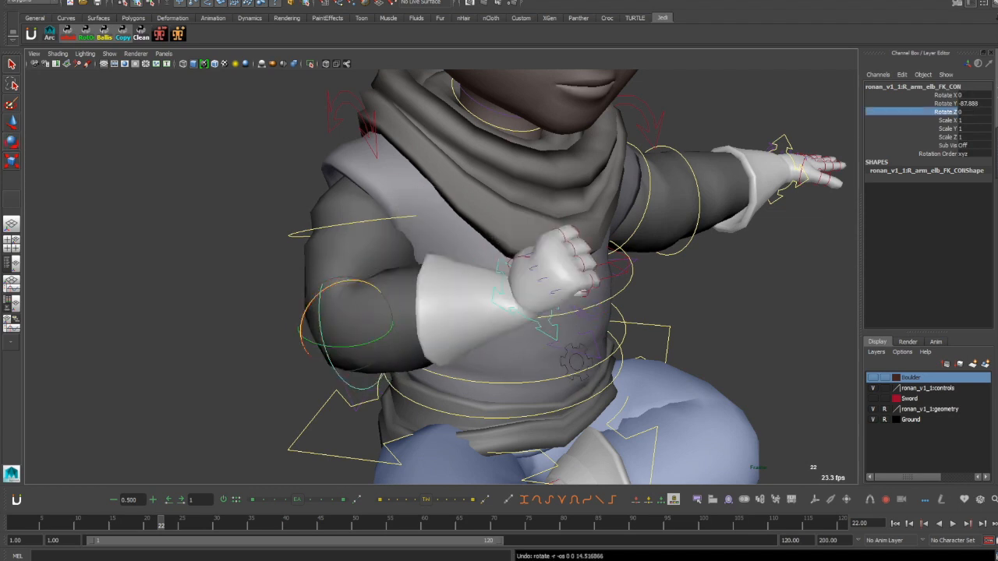
left_click(943, 95, "ctrl")
right_click(929, 95)
left_click(937, 231)
left_click(943, 112)
left_click(944, 95, "ctrl")
right_click(928, 95)
left_click(936, 232)
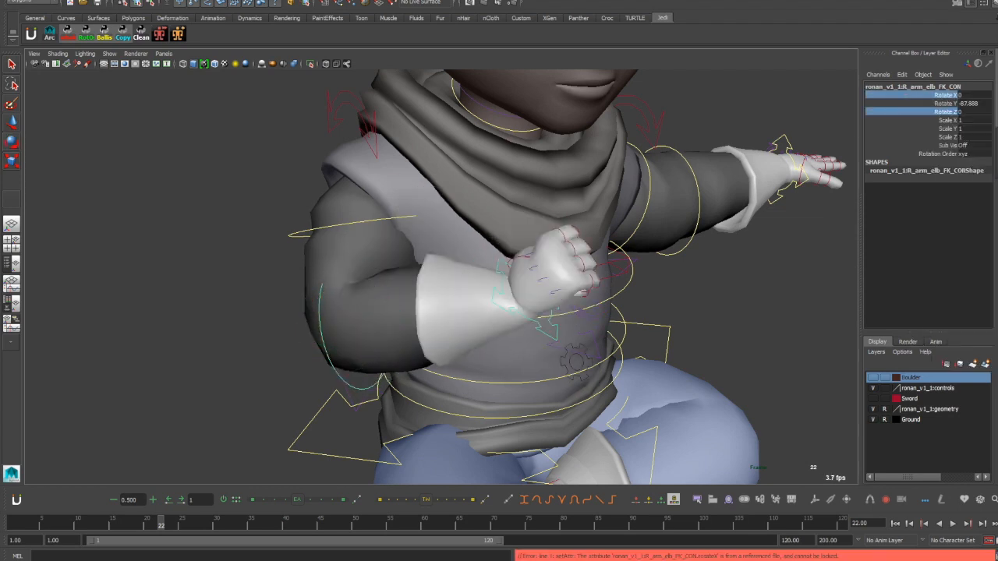
- Rotate the right shoulder FK control to reposition the bent arm and fist in front of the chest
left_click_drag(437, 312, 523, 281, "alt")
left_click(265, 269)
key("e")
left_click_drag(360, 267, 351, 277)
left_click_drag(546, 312, 398, 293, "alt")
left_click_drag(477, 250, 483, 244)
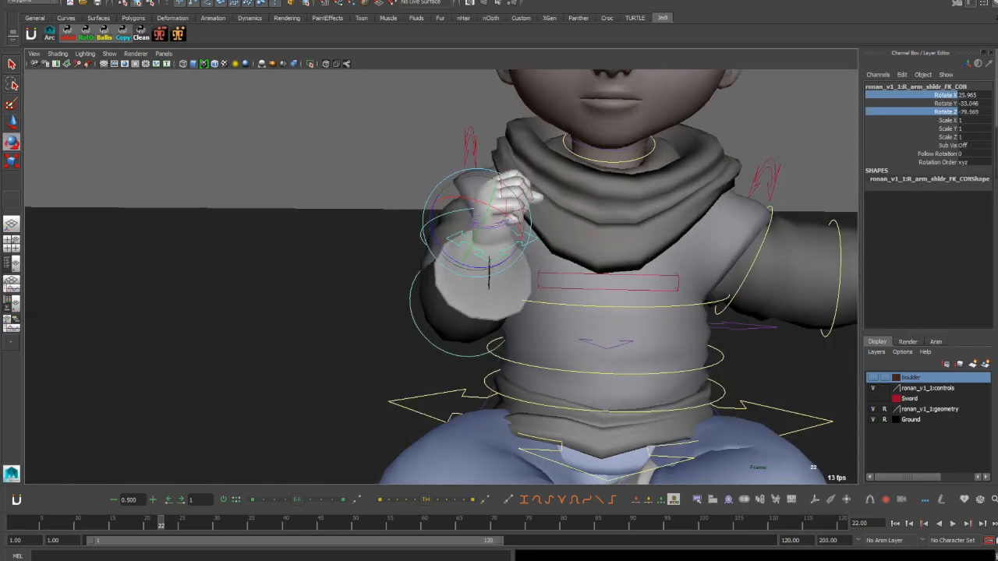
left_click(500, 275)
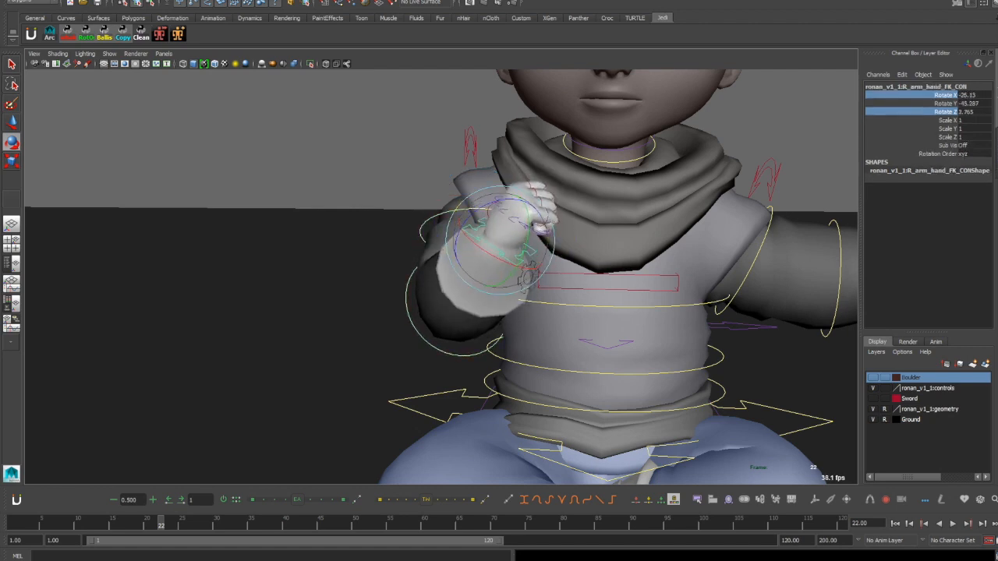
key("q")
- Rotate the right clavicle control to about -10.8 on Rotate Y
left_click_drag(436, 296, 578, 289, "alt")
left_click(307, 111)
left_click_drag(407, 204, 415, 231)
left_click_drag(562, 289, 453, 320, "alt")
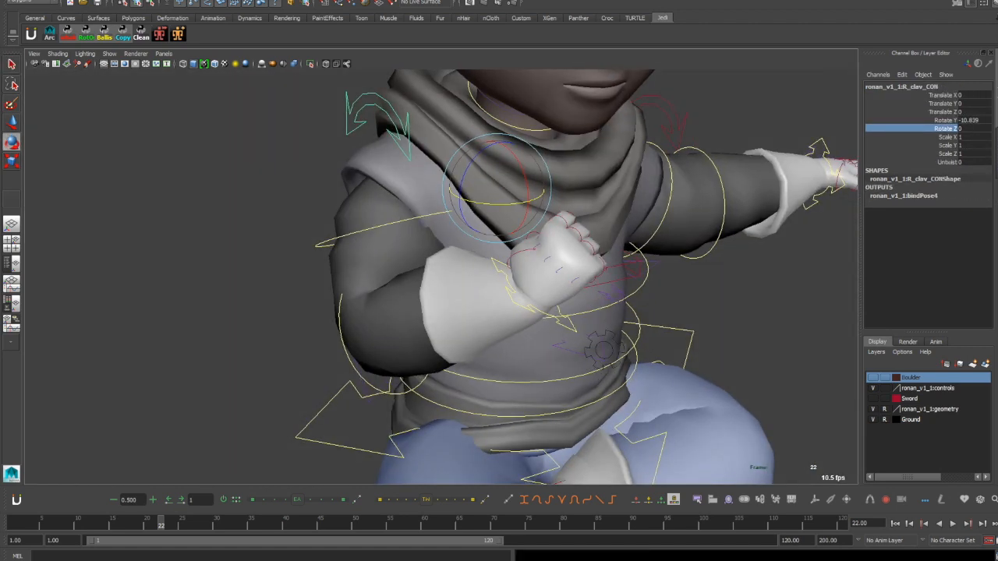
key("q")
- Rotate the left shoulder controls to swing the outstretched left arm down beside the body
left_click(585, 332)
left_click_drag(561, 327, 483, 288, "alt")
right_click_drag(499, 288, 406, 289, "alt")
middle_click_drag(499, 273, 507, 335, "alt")
left_click(515, 98)
key("e")
left_click_drag(514, 222, 503, 227)
key("q")
left_click(582, 324)
left_click_drag(561, 288, 514, 328, "alt")
key("e")
left_click_drag(651, 283, 653, 336)
left_click_drag(546, 296, 538, 319, "alt")
left_click_drag(624, 312, 613, 332)
left_click(664, 367)
left_click_drag(663, 374, 631, 382)
key("q")
- Refine the left arm's bend to bring the forearm toward the left knee
left_click_drag(623, 343, 484, 304, "alt")
right_click_drag(562, 304, 499, 305, "alt")
left_click(628, 368)
mouse_move(635, 359)
left_mouse_down()
mouse_move(630, 349)
mouse_move(641, 351)
left_mouse_up()
key("q")
left_click(634, 358)
key("e")
key("q")
- Turn the left hand so its palm faces down over the left knee
left_click_drag(546, 327, 343, 312, "alt")
left_click(516, 311)
key("e")
key("q")
left_click_drag(468, 312, 444, 292, "alt")
right_click_drag(468, 304, 562, 304, "alt")
key("e")
left_click_drag(374, 312, 488, 310, "alt")
left_click_drag(441, 289, 296, 300)
key("q")
- Set the left hand's index, middle, ring and pinky curls together to -12.4
left_click_drag(374, 312, 577, 335, "alt")
left_click(607, 404)
key("f")
left_click(494, 150)
left_click_drag(499, 296, 546, 312, "alt")
left_click(597, 297)
right_click_drag(546, 312, 491, 312, "alt")
left_click_drag(942, 162, 942, 187)
middle_click_drag(545, 296, 499, 296)
left_click_drag(530, 312, 343, 257, "alt")
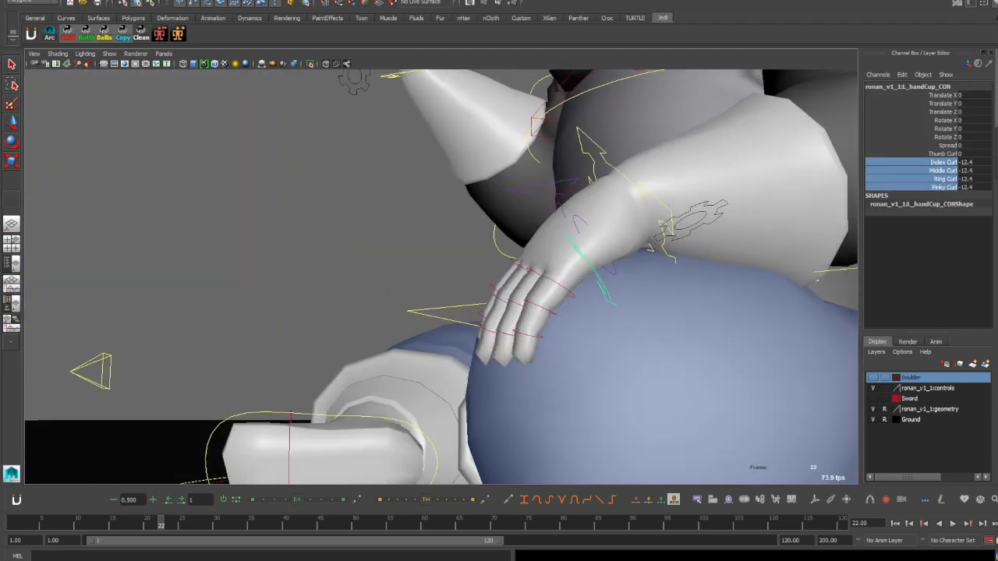
- Move the left hand's IK control to place the hand on the left knee
left_click(669, 218)
key("e")
key("w")
left_click_drag(499, 296, 592, 273, "alt")
left_click_drag(570, 191, 619, 238)
key("e")
left_click_drag(593, 273, 546, 288, "alt")
key("w")
left_click_drag(602, 230, 601, 220)
- Fine-tune the left hand IK control's height and rotate it to about -85.7, -112.9 and 69.8 so the palm rests on the knee
left_click_drag(359, 288, 468, 273, "alt")
left_click_drag(327, 137, 327, 129)
key("e")
left_click_drag(366, 168, 373, 179)
left_click_drag(468, 273, 538, 289, "alt")
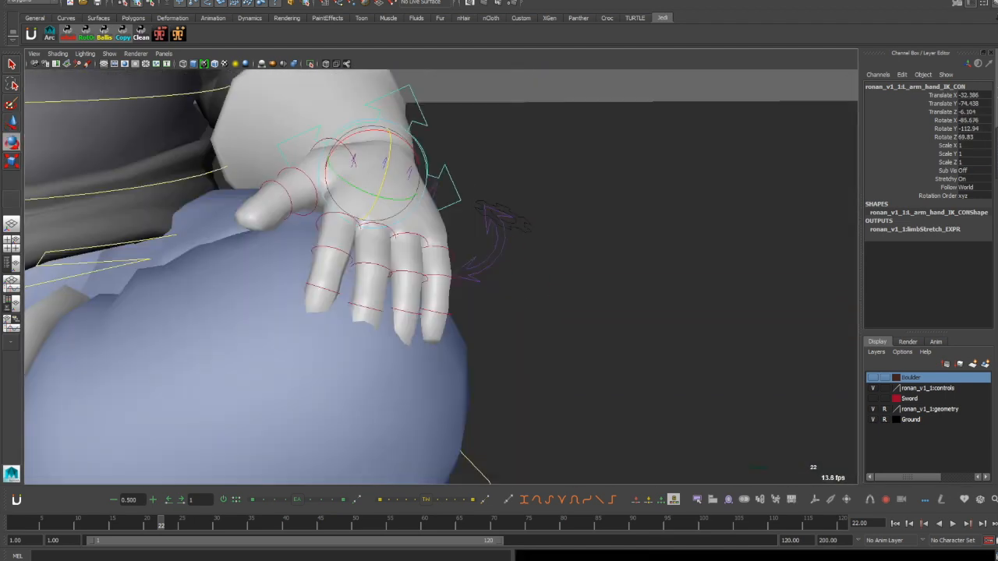
- Rotate the chest control to X -5.592, Y -0.14 and Z -1.487 and key it at frame 14
scroll(440, 277, "down", 5)
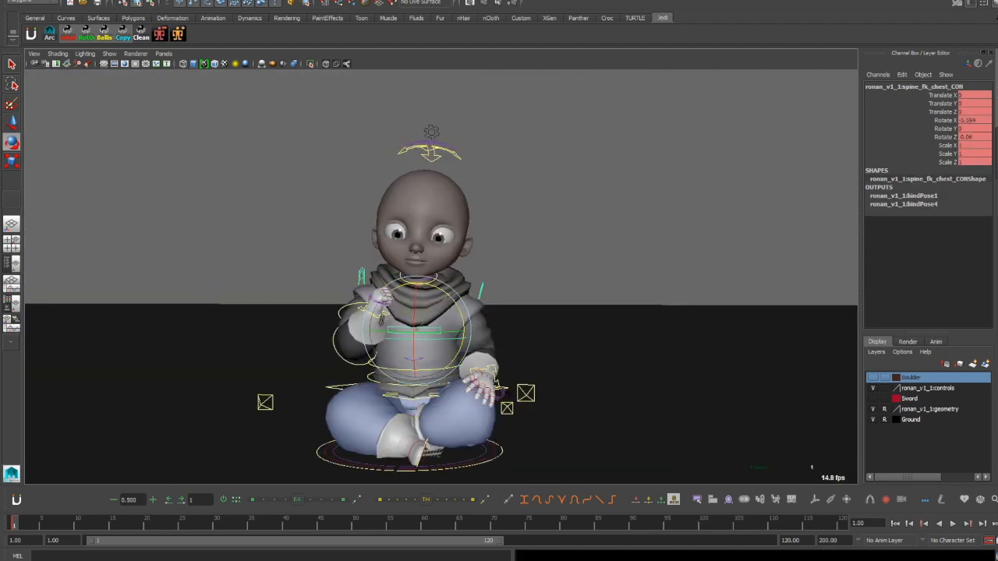
key("q")
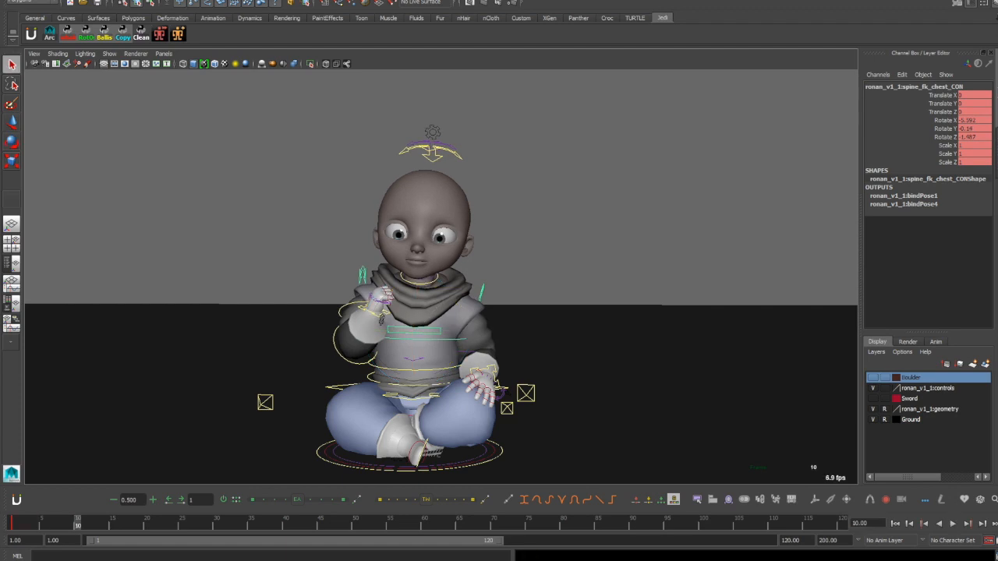
left_click_drag(484, 273, 405, 296, "alt")
left_click_drag(398, 257, 460, 230, "alt")
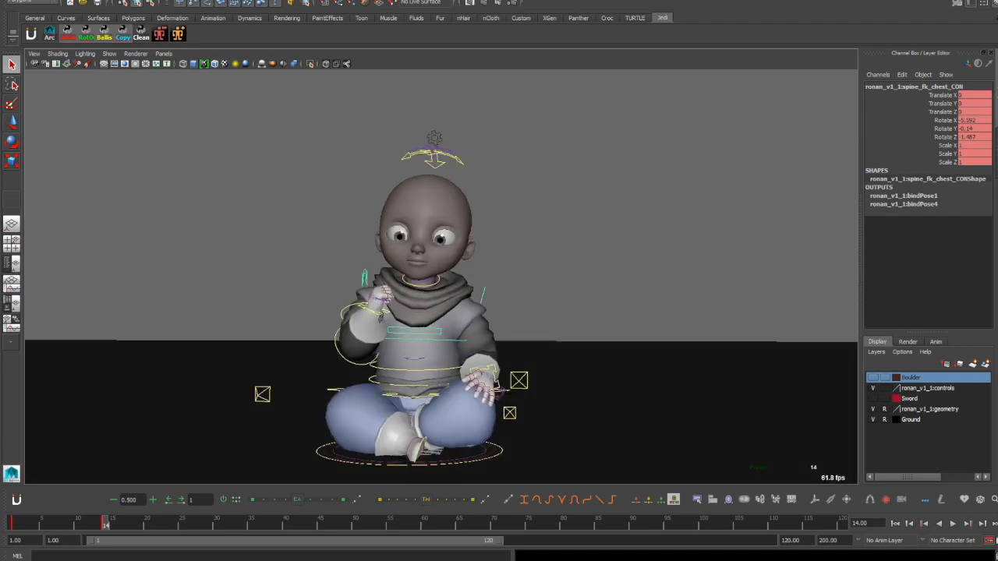
- Turn on Major Face Controls in the head options control
left_click(435, 138)
left_click(974, 112)
left_click(972, 136)
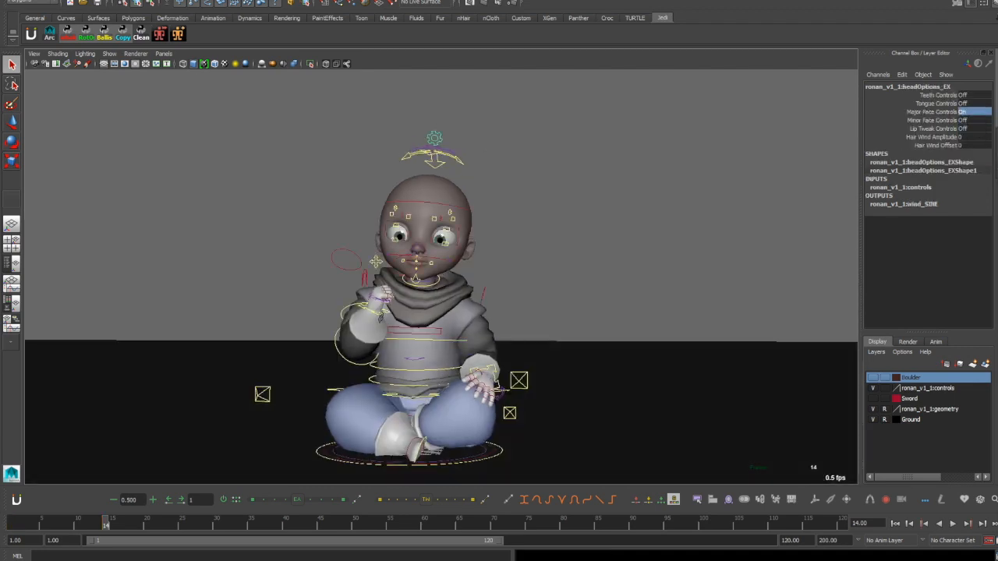
- Move the left upper eyelid control downward and undo the last move
key("w")
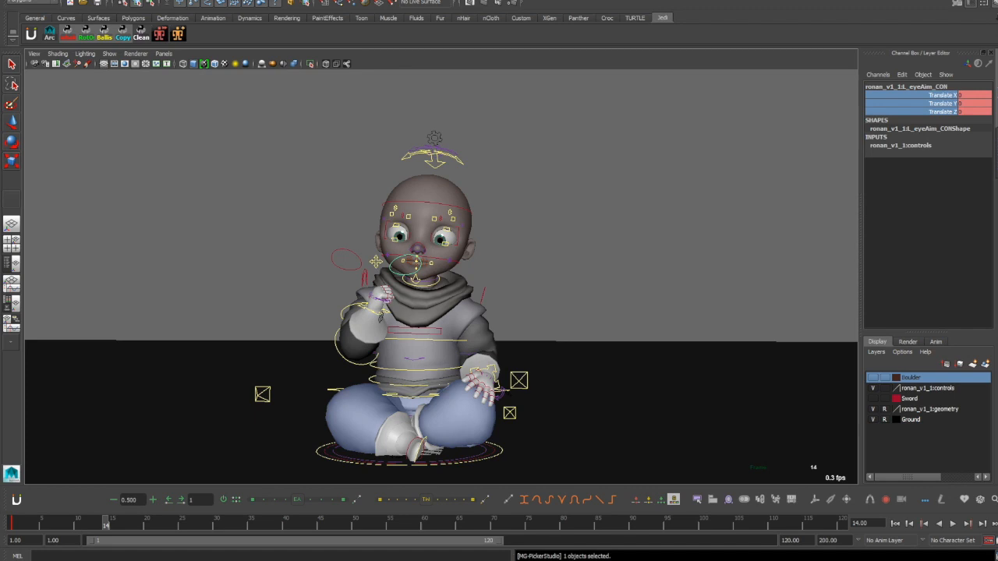
left_click(434, 160)
left_click(447, 229)
key("w")
right_click_drag(442, 277, 592, 277, "alt")
left_click_drag(489, 170, 493, 177)
left_click_drag(493, 234, 374, 234, "alt")
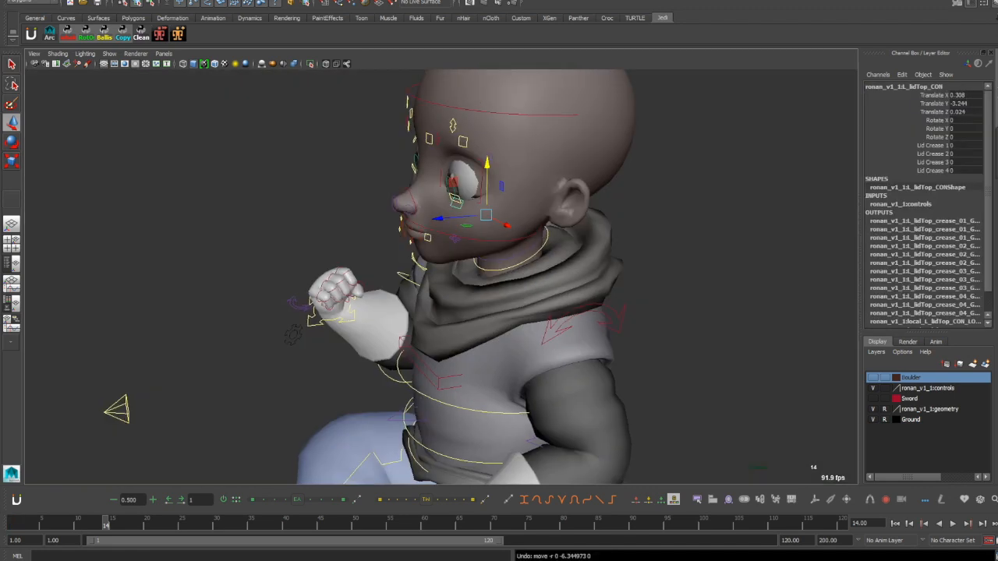
key("ctrl+z")
- Rotate the left upper eyelid control to bring the lid down over the eye
left_click_drag(437, 234, 468, 265, "alt")
key("e")
left_click_drag(473, 148, 468, 176)
left_click_drag(406, 265, 546, 269, "alt")
left_click(939, 138)
left_click(939, 120, "ctrl")
middle_click_drag(624, 234, 655, 234)
key("e")
mouse_move(504, 158)
left_mouse_down()
mouse_move(503, 185)
mouse_move(504, 168)
left_mouse_up()
key("q")
- Refine the rotation of the left eye's lid controls to close the left eye fully
left_click(501, 192)
key("e")
middle_click_drag(437, 234, 522, 222, "alt")
left_click(596, 165)
key("e")
left_click_drag(591, 162, 591, 171)
left_click(593, 156)
key("q")
- Rotate the right upper eyelid control down to close the right eye
right_click_drag(468, 265, 546, 265, "alt")
left_click(416, 230)
key("e")
left_click_drag(425, 233, 414, 266)
left_click(411, 276)
key("q")
- Adjust the rotation of the left eye's lower eyelid controls slightly
left_click(572, 288)
key("e")
key("q")
left_click(569, 302)
key("e")
left_click_drag(567, 301, 571, 301)
key("q")
- Try setting the left eye's lower eyelid controls to 0 and undo the change
left_click(572, 289, "shift")
type("0")
key("Return")
key("ctrl+z")
left_click(686, 203)
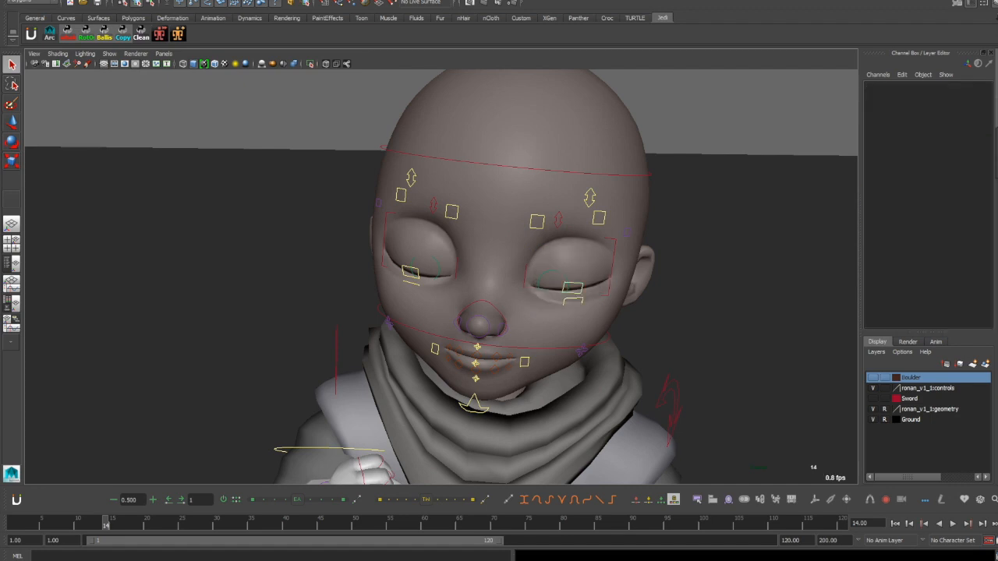
- Raise the right and left inner brow controls, with the right one at about 0.99 on Translate Y
left_click(452, 211)
key("w")
left_click_drag(452, 159, 452, 142)
key("q")
left_click(538, 222)
key("q")
left_click(464, 193, "shift")
- Key all of the rig's controls at frame 14
left_click_drag(437, 281, 546, 258, "alt")
right_click_drag(546, 257, 468, 257, "alt")
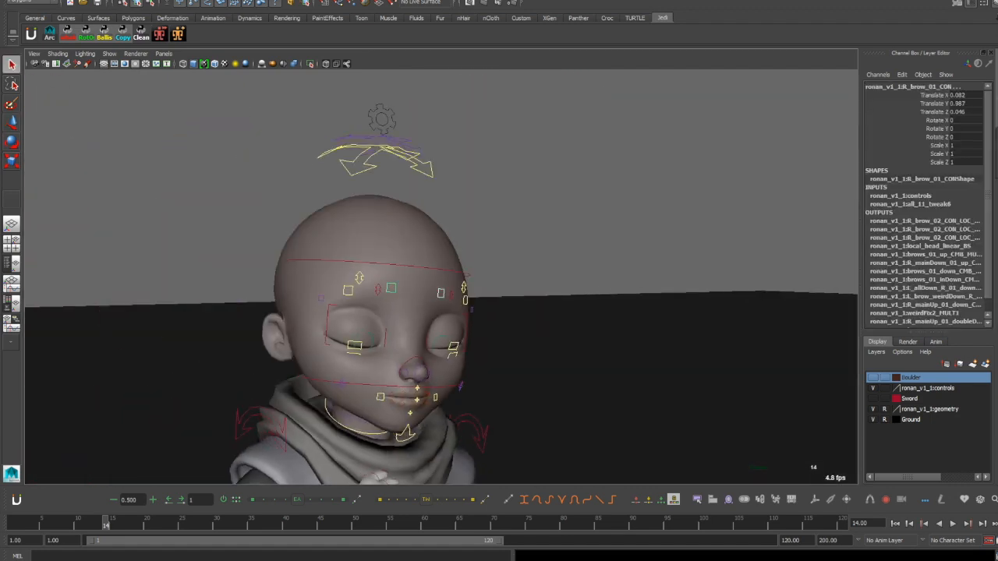
key("s")
left_click_drag(437, 312, 483, 312, "alt")
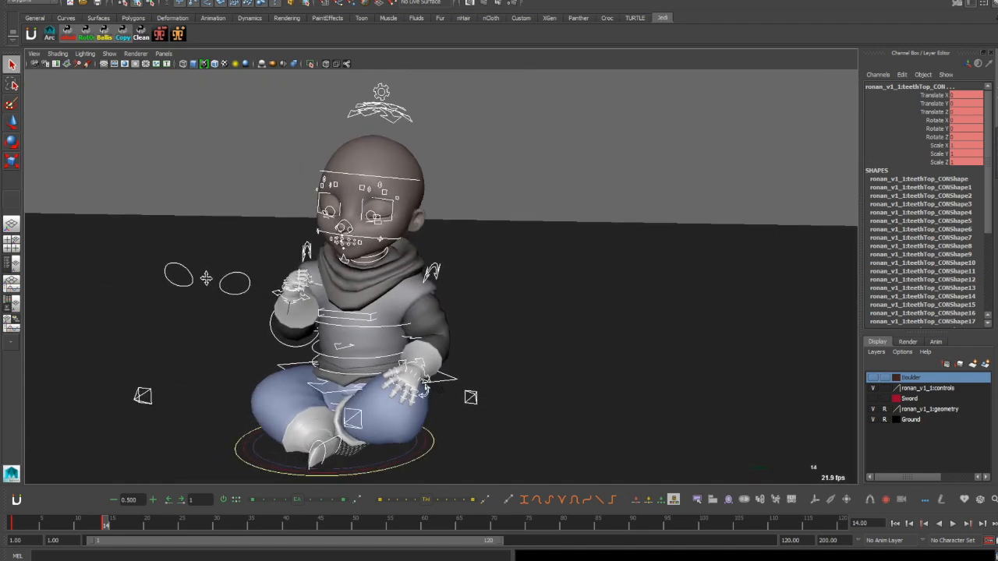
- Rotate the spine and neck controls together at frame 14 to adjust the upper body's lean
key("e")
left_click_drag(406, 328, 468, 281, "alt")
left_click_drag(374, 250, 398, 254)
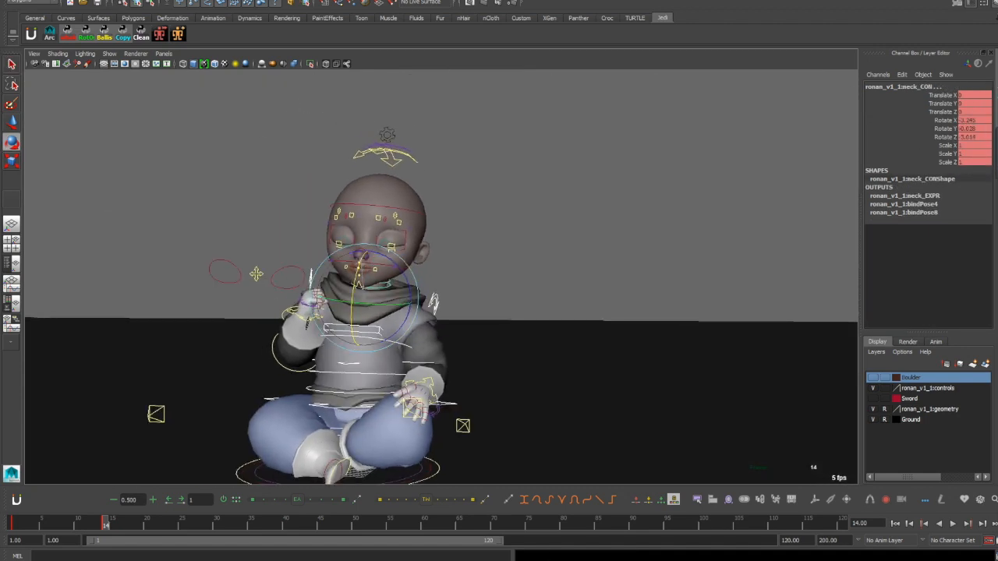
left_click_drag(483, 296, 328, 312, "alt")
right_click_drag(328, 312, 405, 312, "alt")
left_click_drag(468, 312, 468, 281, "alt")
left_click_drag(556, 253, 563, 234)
key("q")
- Try rotating the upper head control and undo the rotation
key("e")
key("q")
key("e")
key("ctrl+z")
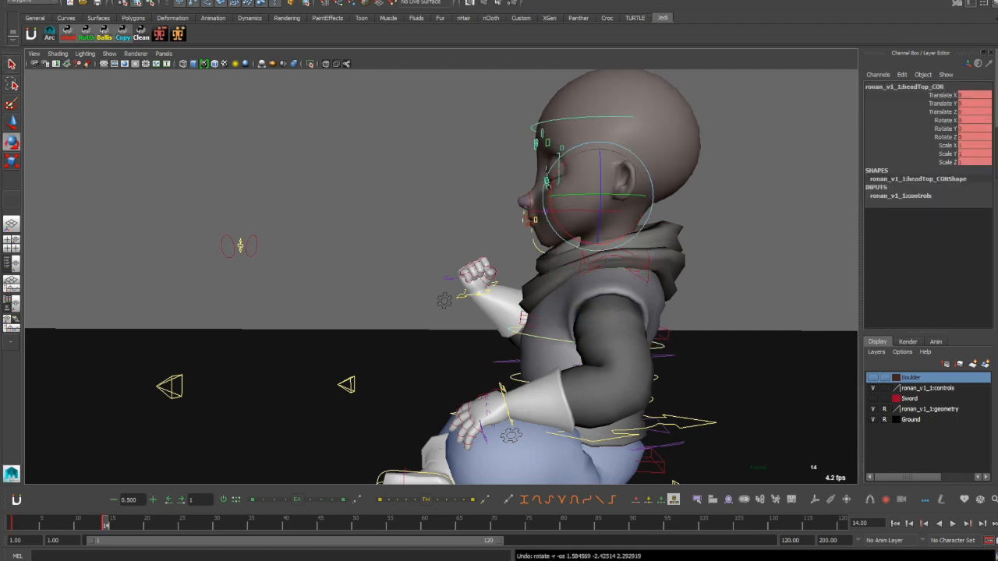
- Rotate the head control at frame 14 to about X -11.8, Y 0.5 and Z -11.4 and compare it with frame 1
left_click_drag(581, 182, 588, 176)
left_click_drag(351, 296, 562, 312, "alt")
right_click_drag(484, 312, 374, 312, "alt")
left_click_drag(299, 155, 287, 159)
left_click_drag(484, 296, 296, 288, "alt")
right_click_drag(328, 312, 406, 312, "alt")
key("comma")
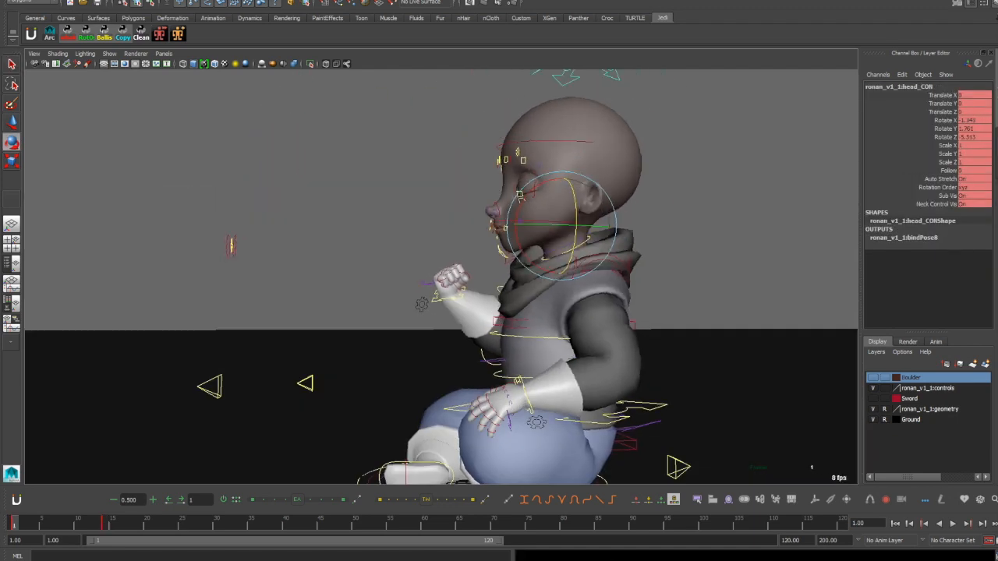
key("period")
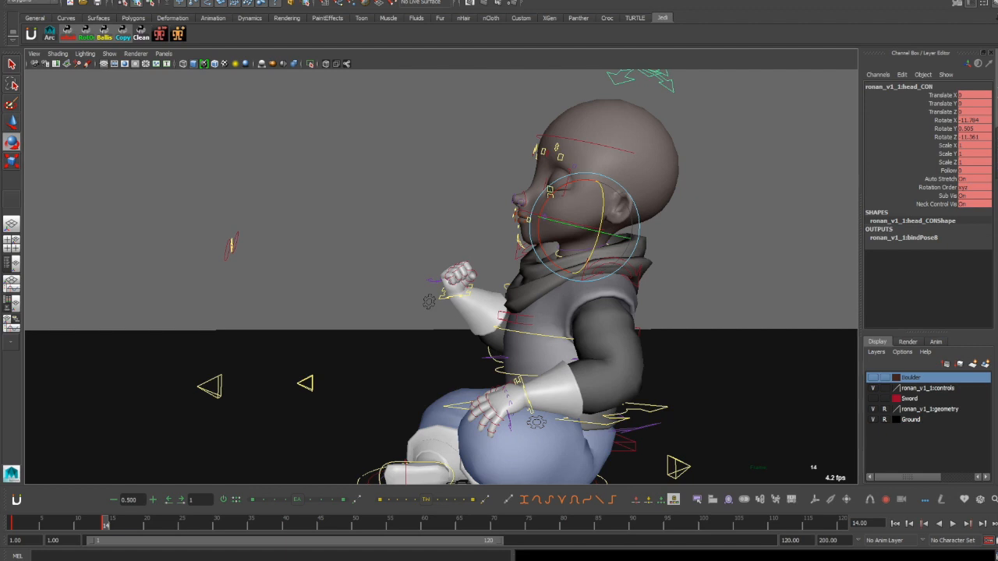
- Rotate the right hand control at frame 14 to adjust the wrist of the raised arm
left_click(449, 273)
left_click_drag(351, 297, 546, 304, "alt")
left_click(368, 305)
left_click(414, 382)
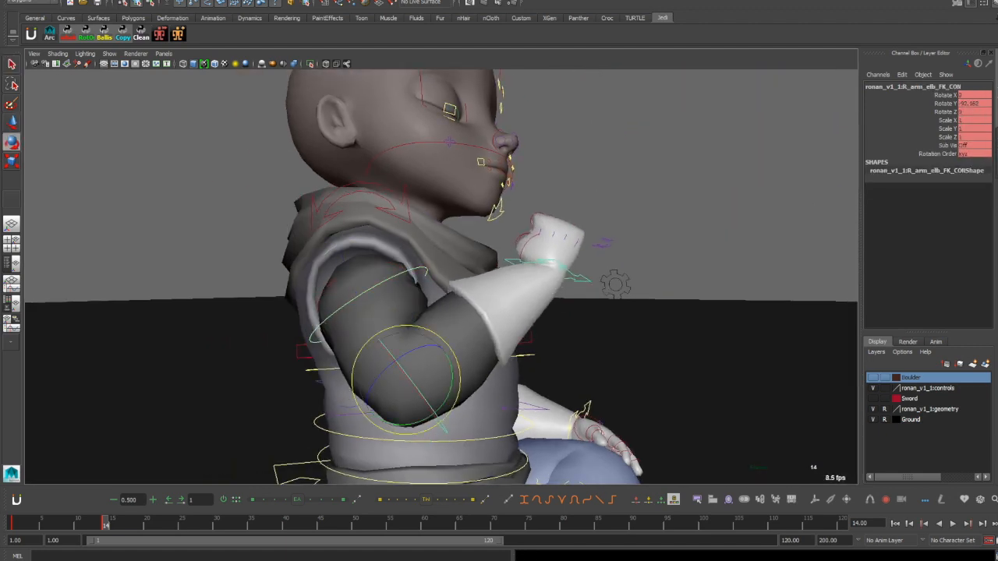
key("q")
left_click(572, 267)
key("e")
left_click_drag(585, 234, 571, 221)
- Rotate the right upper arm and clavicle controls at frame 14 to adjust the raised shoulder
key("q")
left_click(367, 300)
key("e")
left_click(404, 212)
left_click_drag(421, 323, 388, 269)
left_click_drag(499, 297, 210, 297, "alt")
right_click_drag(437, 304, 335, 304, "alt")
left_click_drag(335, 296, 296, 289, "alt")
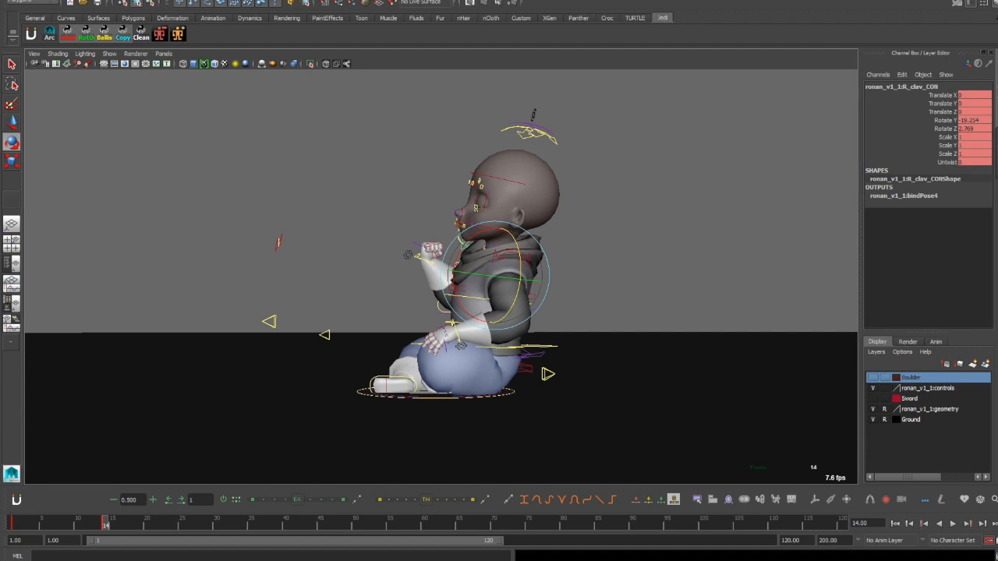
- Translate the spine master control at frame 14 to about Y -44.3 and Z -26, comparing with the frame 1 pose
left_click(550, 347)
key("w")
left_click_drag(468, 312, 473, 300, "alt")
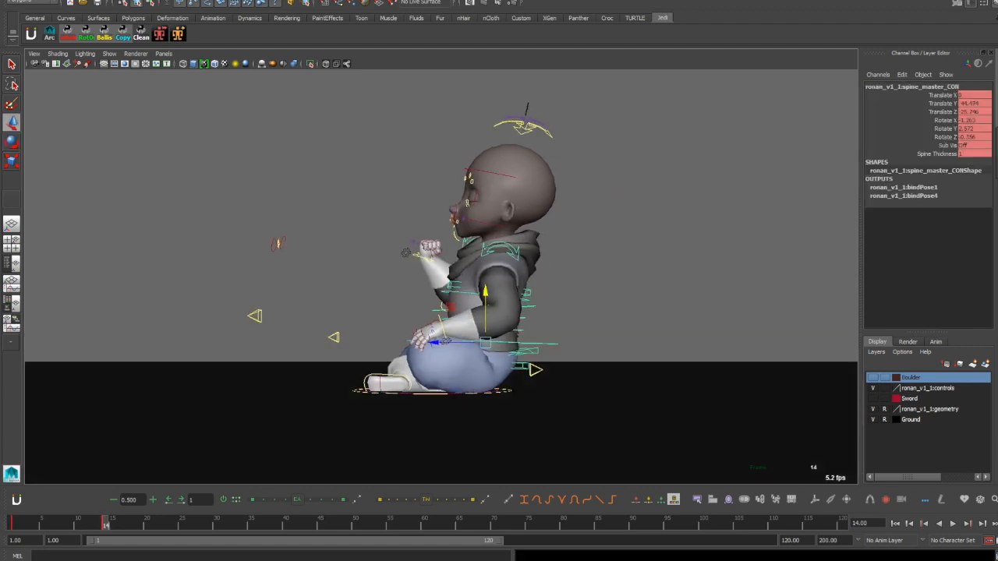
key("comma")
right_click_drag(390, 305, 476, 304, "alt")
middle_click_drag(499, 374, 444, 277, "alt")
key("period")
key("ctrl+z")
left_click_drag(452, 243, 452, 241)
left_click(402, 304)
key("ctrl+z")
left_click_drag(402, 294, 397, 293)
mouse_move(359, 297)
left_mouse_down("alt")
mouse_move(538, 320)
mouse_move(363, 304)
left_mouse_up("alt")
middle_click_drag(405, 273, 429, 390, "alt")
right_click_drag(468, 312, 390, 312, "alt")
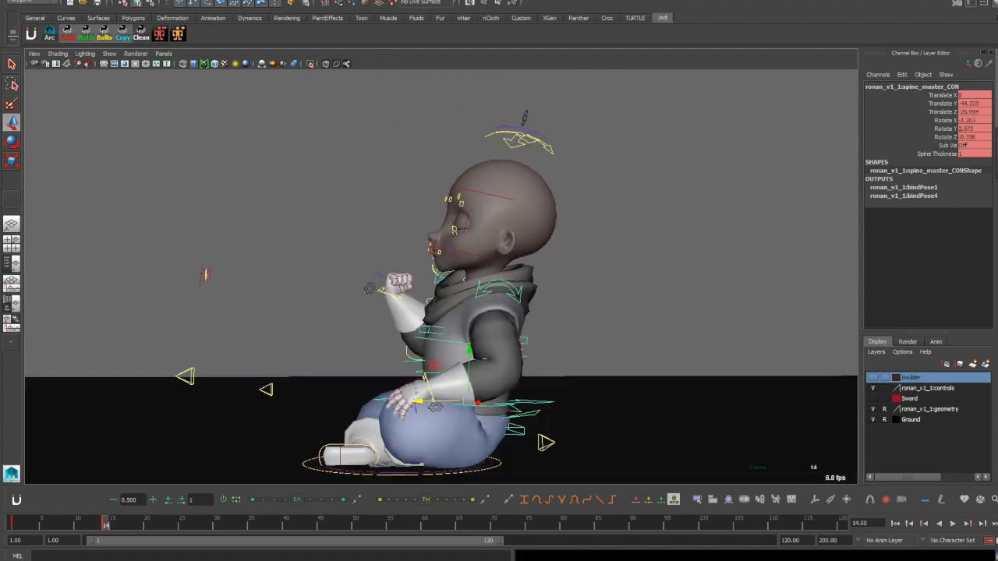
- At frame 1, set the right hand's thumb, index, middle, ring and pinky curls to 0 to open the hand
key("comma")
left_click_drag(359, 304, 468, 310, "alt")
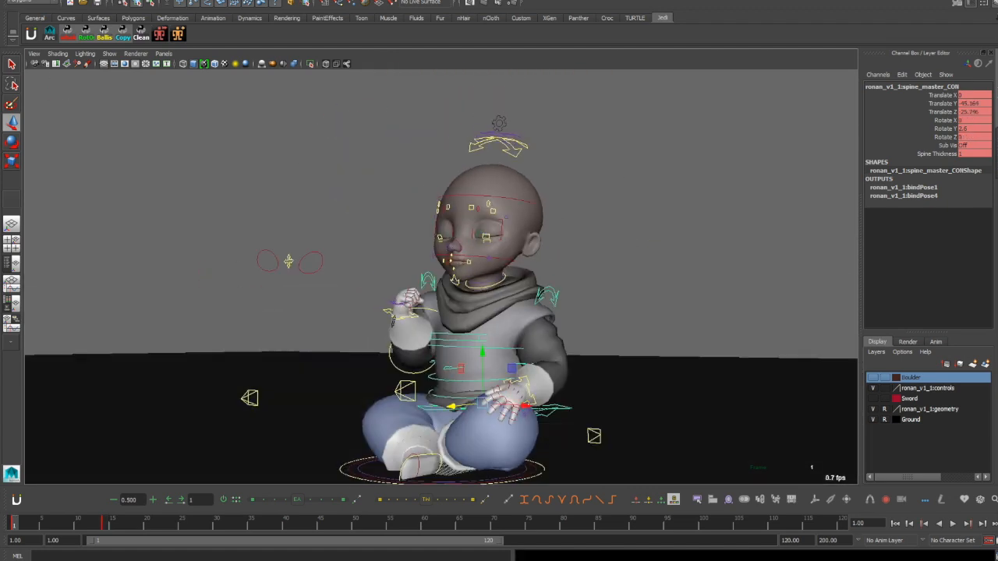
left_click(405, 323)
key("e")
key("q")
key("f")
right_click_drag(390, 304, 468, 304, "alt")
left_click(368, 282)
left_click_drag(971, 162, 971, 187)
type("0")
key("Return")
left_click(971, 153)
type("0")
key("Return")
- Rotate the right arm and hand controls so the open hand reaches out in front of the character
left_click_drag(453, 312, 483, 257, "alt")
left_click(466, 320)
key("q")
left_click_drag(405, 281, 624, 273, "alt")
left_click(312, 249)
key("e")
left_click_drag(308, 293, 335, 273)
left_click(378, 335)
left_click_drag(546, 293, 413, 281, "alt")
left_click(437, 129)
key("e")
left_click(402, 211)
key("q")
- Rotate the chest and lower spine controls to turn the torso toward the outstretched hand, with chest Rotate Y about 12.6
left_click(581, 286)
key("e")
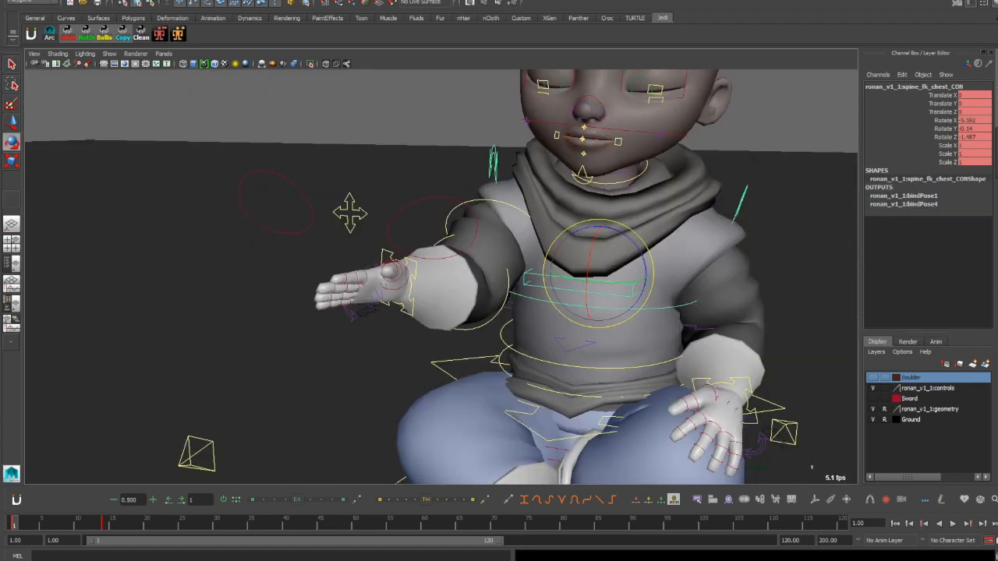
left_click_drag(581, 280, 612, 282)
left_click_drag(500, 296, 335, 265, "alt")
left_click_drag(620, 290, 500, 327)
right_click_drag(499, 327, 390, 328, "alt")
left_click(608, 365)
left_click_drag(608, 351, 463, 301, "alt")
left_click_drag(508, 273, 636, 308)
key("q")
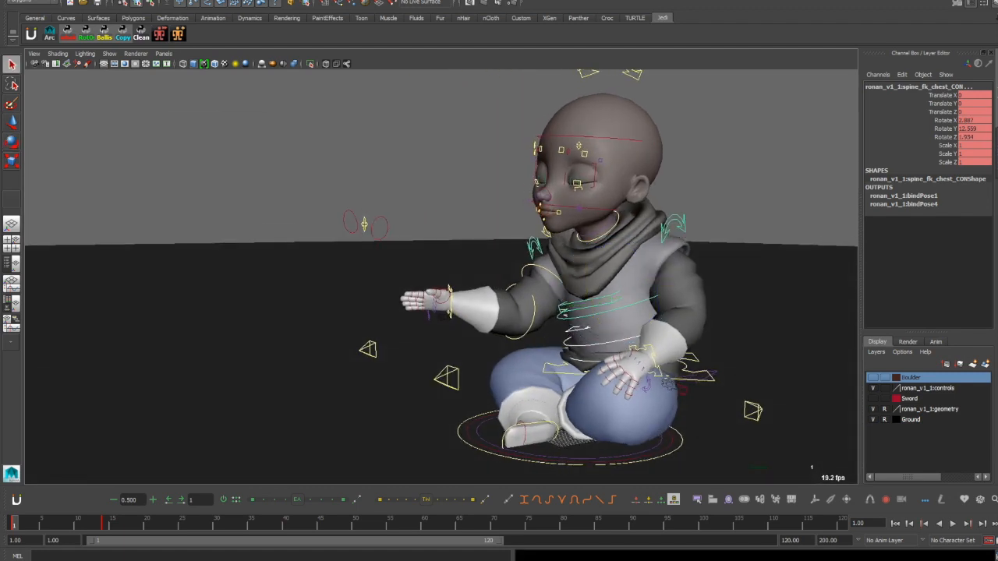
- Select all rig controls, carry the adjusted reaching pose over to frame 25, key it there and return to frame 1
left_click_drag(312, 86, 795, 475)
middle_click_drag(14, 522, 187, 522)
key("s")
left_click(14, 523)
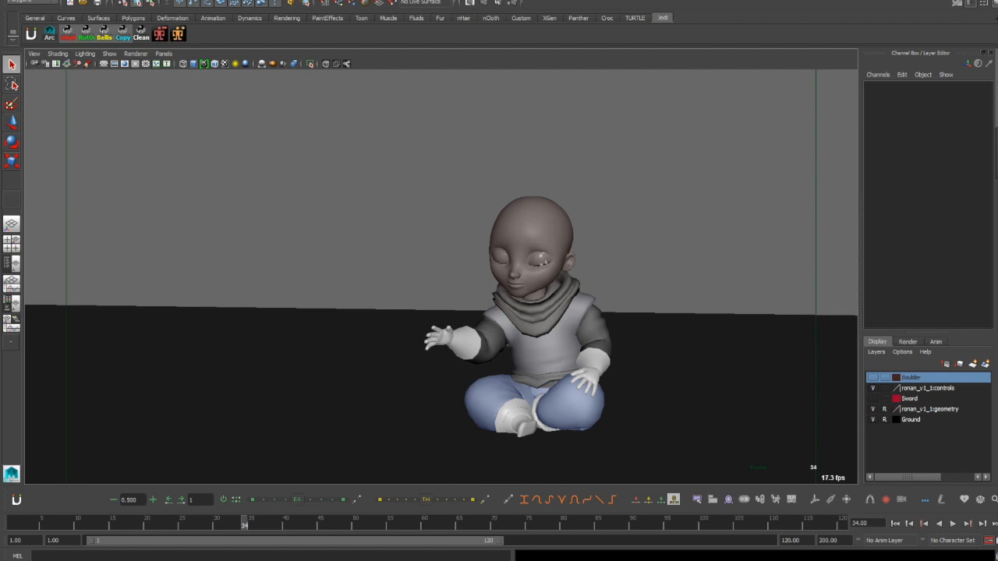
- Show the boulder layer and display the rig's controls in the shot camera view
left_click(873, 377)
key("alt+1")
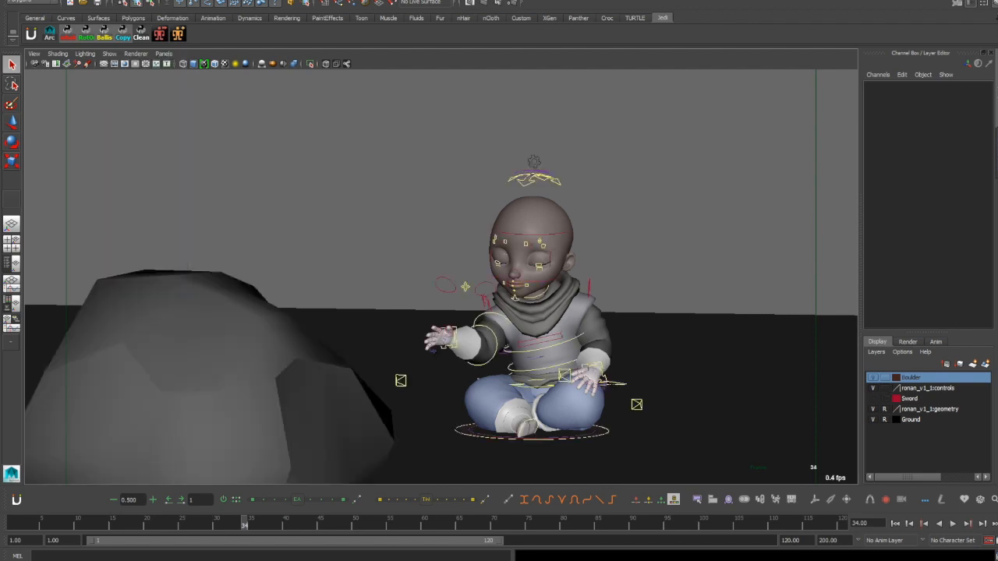
- Rotate the right arm and hand controls at frame 34 to reach toward the boulder, with hand Rotate Y about 11.8
left_click(473, 344)
key("e")
left_click(490, 318)
left_click(446, 333)
mouse_move(529, 343)
left_mouse_down()
mouse_move(526, 319)
mouse_move(471, 343)
mouse_move(527, 344)
left_mouse_up()
key("q")
left_click(491, 315)
key("e")
left_click(444, 339)
left_click_drag(470, 331, 466, 348)
key("q")
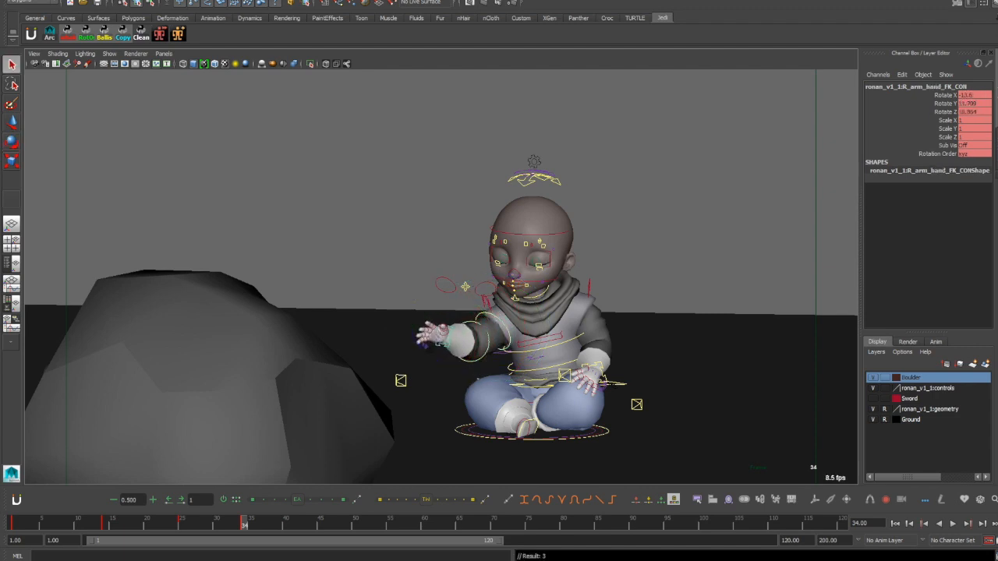
- Key all rig controls at frame 46 and rotate the neck and head controls to tilt the head
key("period")
key("period")
key("period")
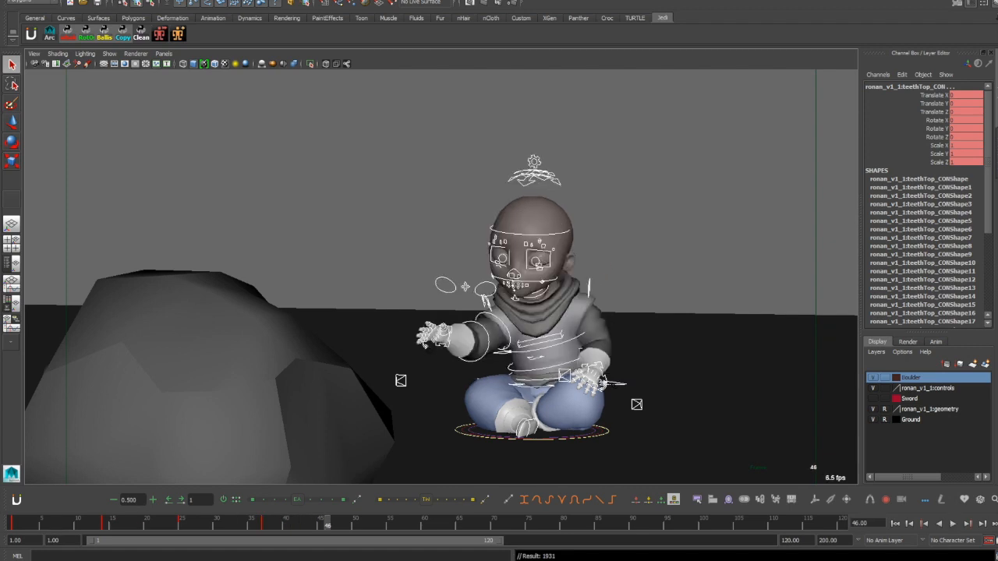
left_click(539, 295)
key("e")
key("e")
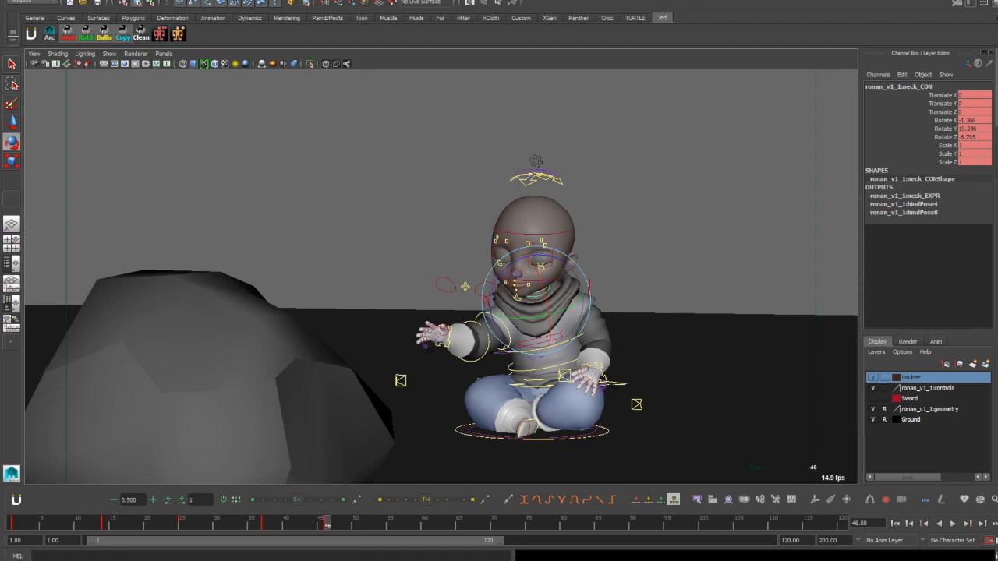
left_click_drag(511, 283, 536, 277)
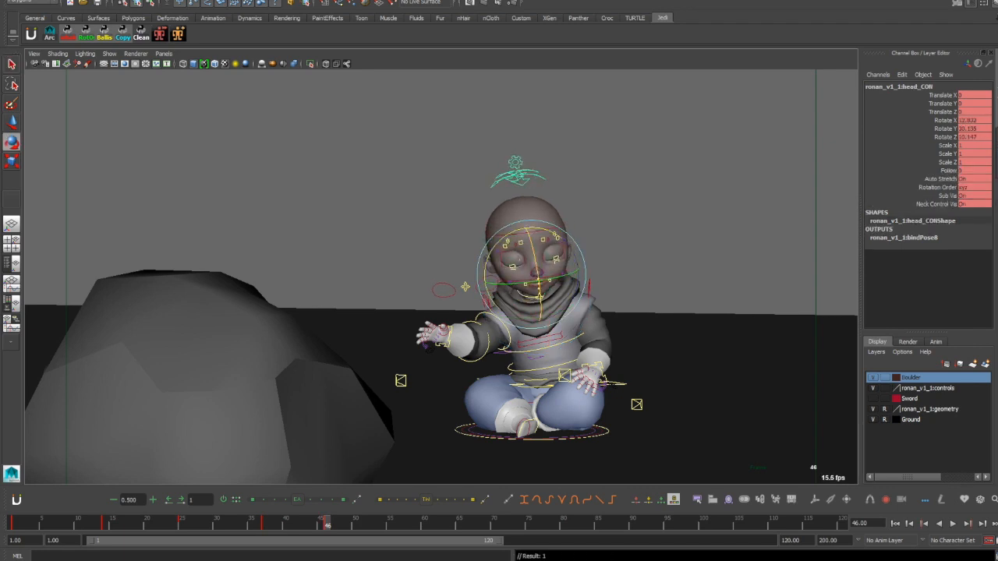
- Set Rotate X of the upper and lower eyelid controls to 0 at frame 46 to open both eyes
key("q")
left_click(554, 258)
left_click(554, 259)
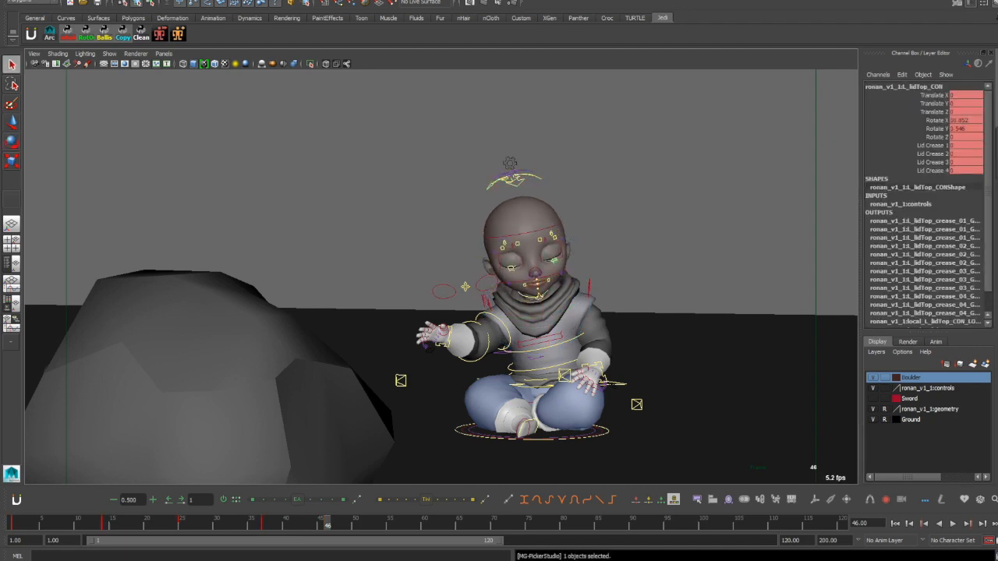
left_click(511, 269, "shift")
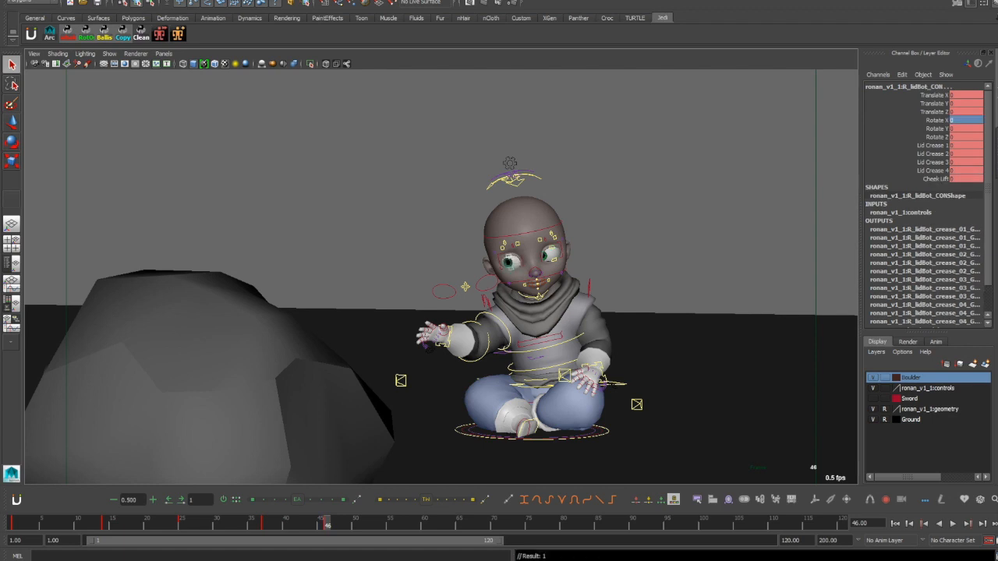
- Rotate the left and right upper eyelid controls at frame 46 to lower the lids partway
left_click(510, 255)
key("e")
key("q")
left_click_drag(534, 253, 569, 265)
left_click(552, 247)
key("e")
key("ctrl+z")
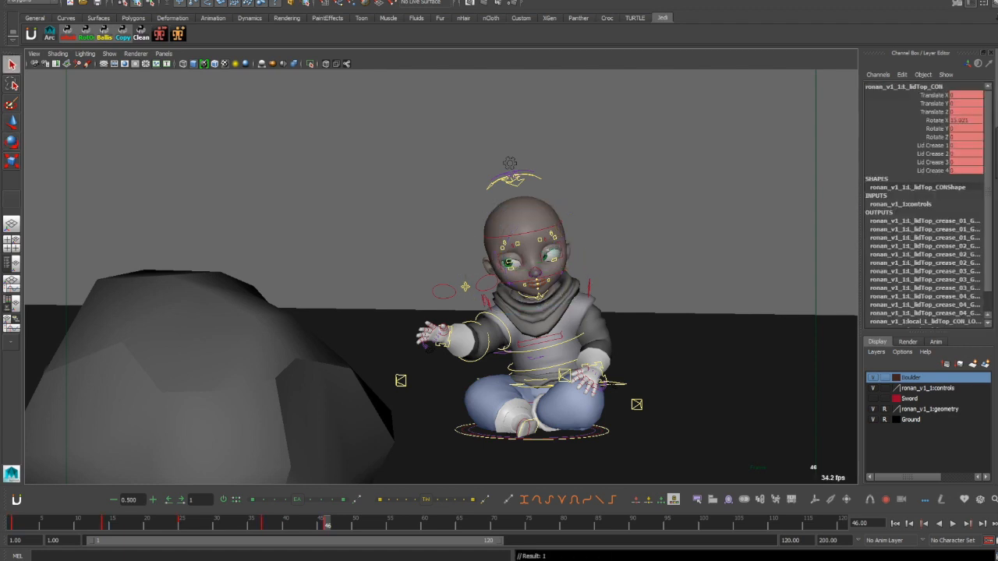
- Move the eye aim control at frame 46 over to the boulder to direct the character's gaze
left_click(466, 287)
key("w")
left_click(540, 340)
left_click(273, 328)
left_click(336, 265)
left_click(299, 315)
key("q")
left_click(351, 258)
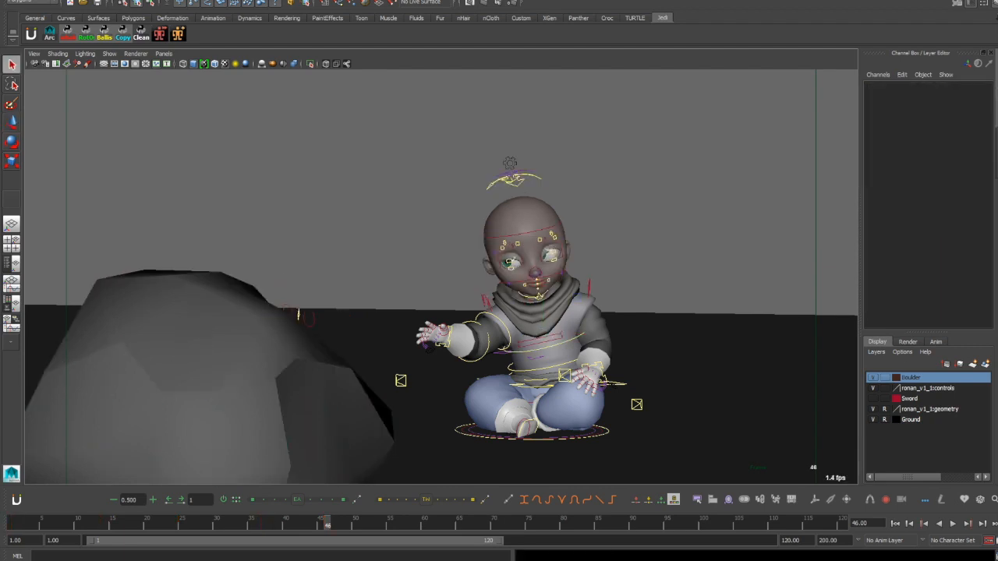
- Reposition the eye aim control lower, near the boulder's base on the character's side, to refine the gaze
left_click(466, 133)
key("w")
left_click_drag(465, 86, 465, 270)
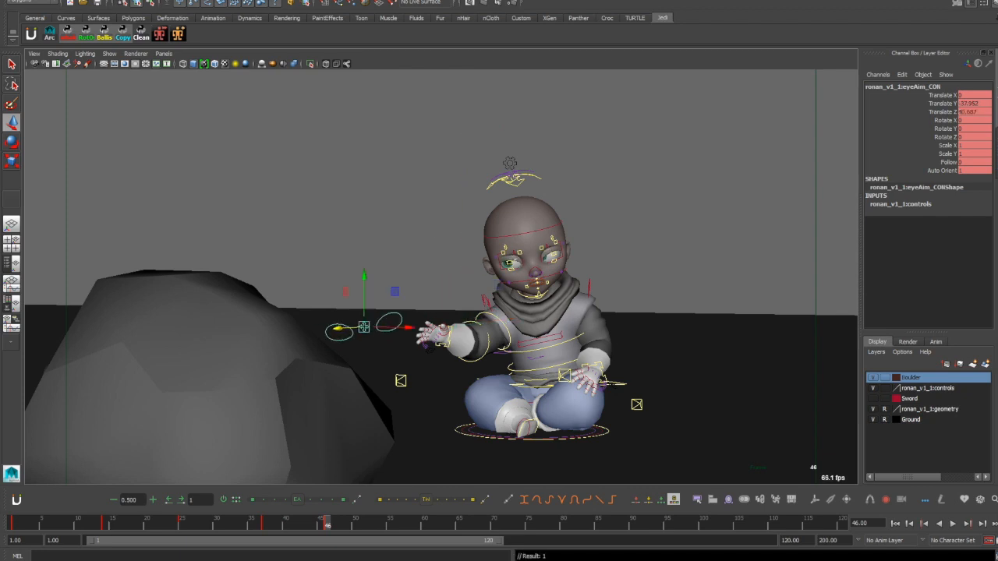
key("q")
left_click(406, 258)
- Rotate the head control at frame 46 to turn and tilt the face further toward the boulder
key("e")
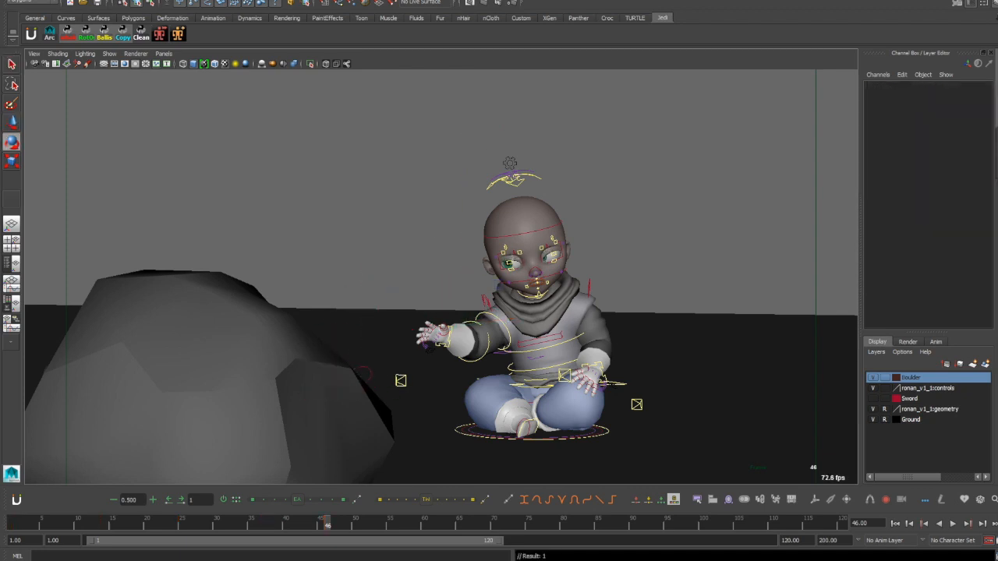
left_click(515, 179)
left_click_drag(494, 245, 509, 231)
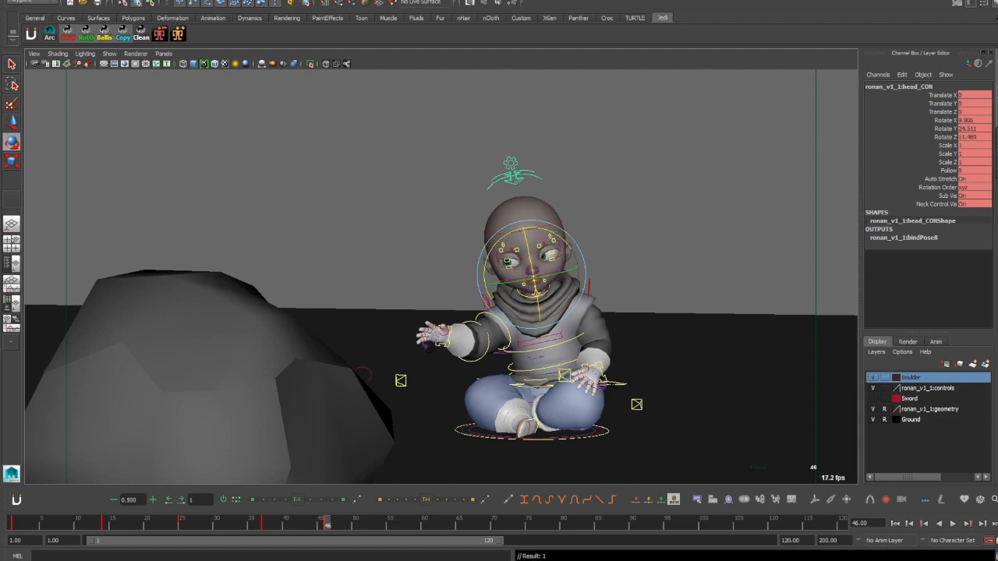
left_click(406, 257)
key("q")
- Rotate the chest and lower spine controls at frame 46 to shift the torso away from the boulder
left_click(540, 340)
key("e")
left_click_drag(511, 290, 525, 280)
key("q")
left_click(526, 371)
key("e")
mouse_move(512, 315)
left_mouse_down()
mouse_move(527, 308)
mouse_move(512, 298)
left_mouse_up()
key("q")
left_click(548, 343)
key("e")
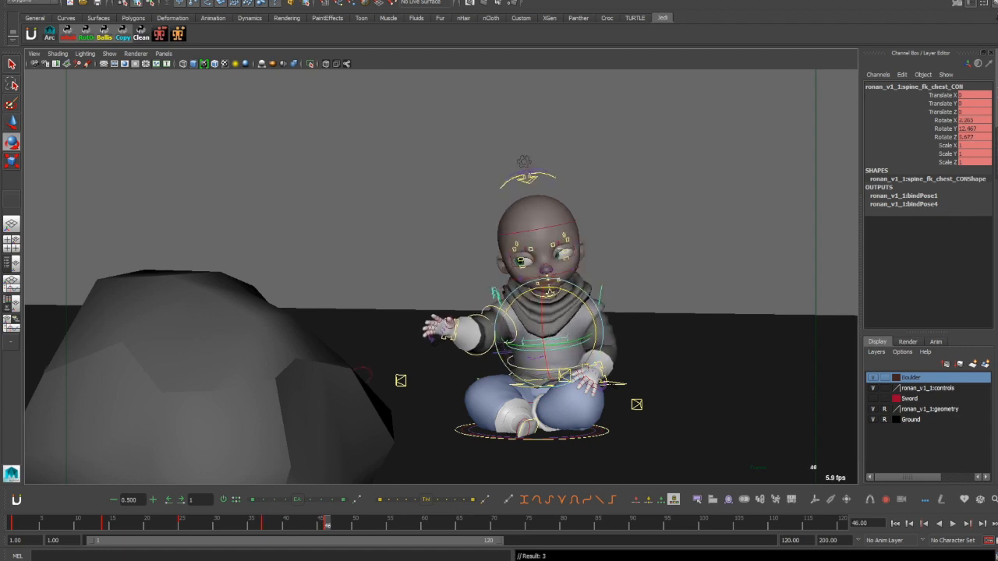
- Fine-tune the lower spine control's rotation at frame 46 while stepping through the keyed poses for comparison
key("comma")
key("comma")
key("period")
key("period")
key("q")
left_click(527, 368)
key("e")
mouse_move(515, 294)
left_mouse_down()
mouse_move(510, 318)
mouse_move(517, 295)
left_mouse_up()
left_click(546, 343)
key("period")
key("period")
key("period")
key("period")
key("period")
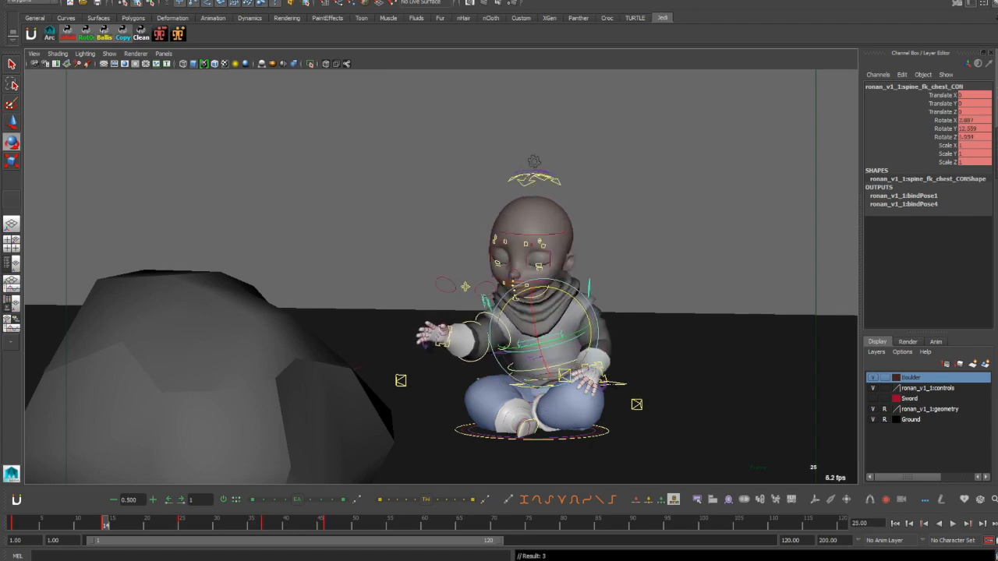
- Rotate the left eye control at frame 46 and compare the pose with the neighbouring keyframes
key("q")
left_click(559, 256)
key("e")
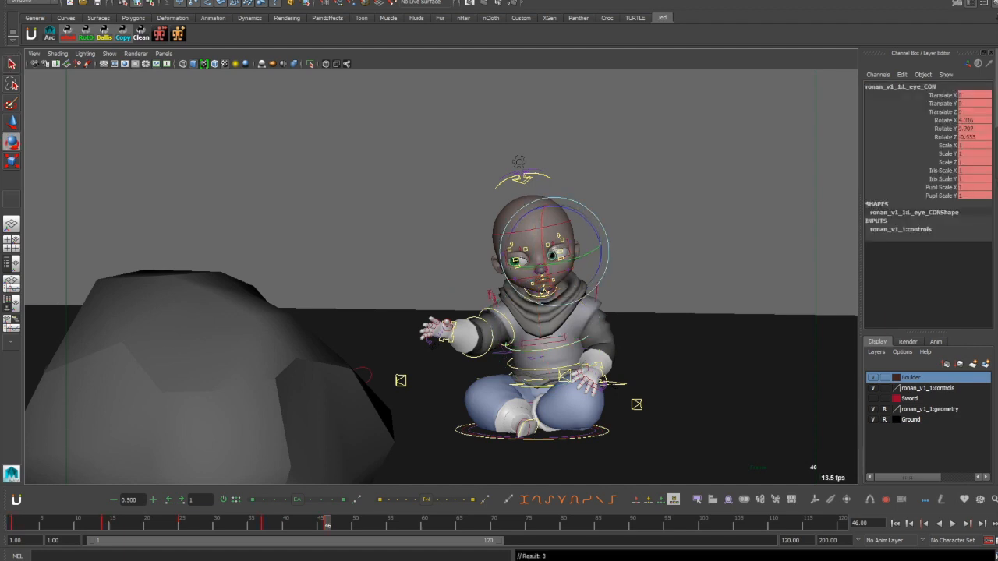
key("q")
left_click(523, 178)
key("comma")
key("comma")
key("period")
key("period")
- Curl the right hand's fingers at frame 46 and adjust the rotation of the outstretched right arm
left_click(441, 333)
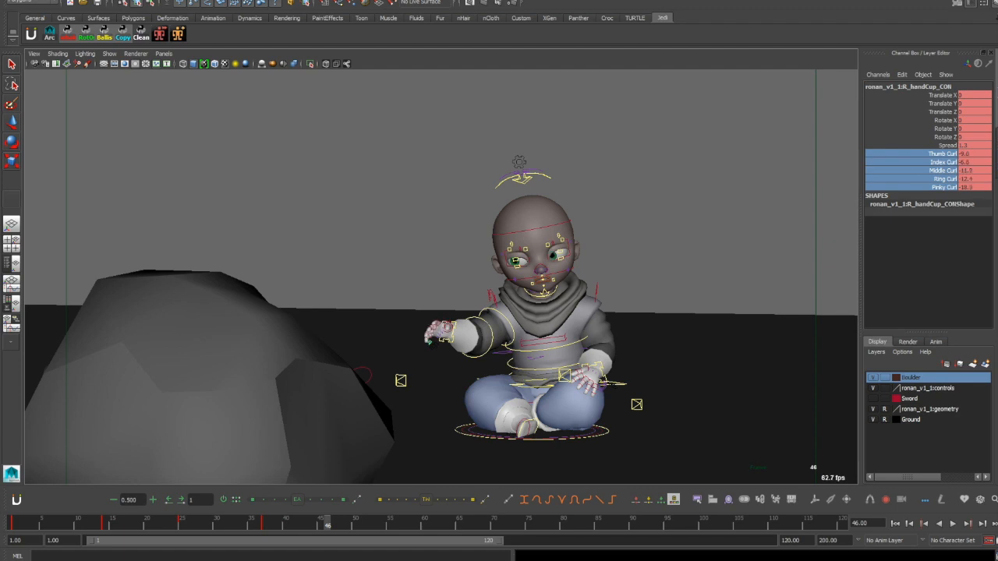
left_click(512, 334)
key("e")
key("q")
left_click_drag(454, 302, 454, 348)
key("e")
key("q")
- Step through the keyed poses and play back the animation to check the glance toward the boulder
left_click(596, 257)
left_click(568, 271)
key("comma")
key("period")
key("period")
key("period")
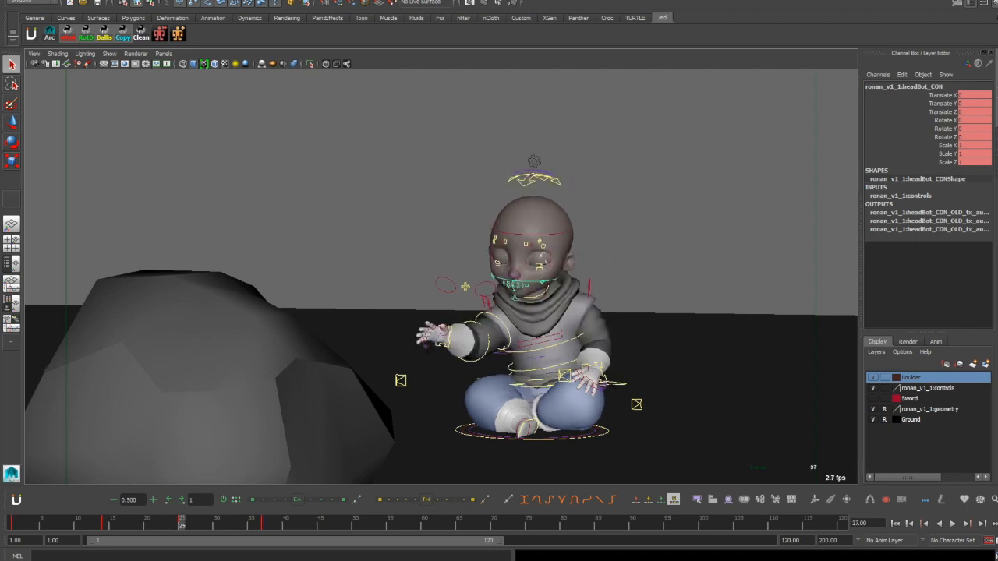
key("alt+v")
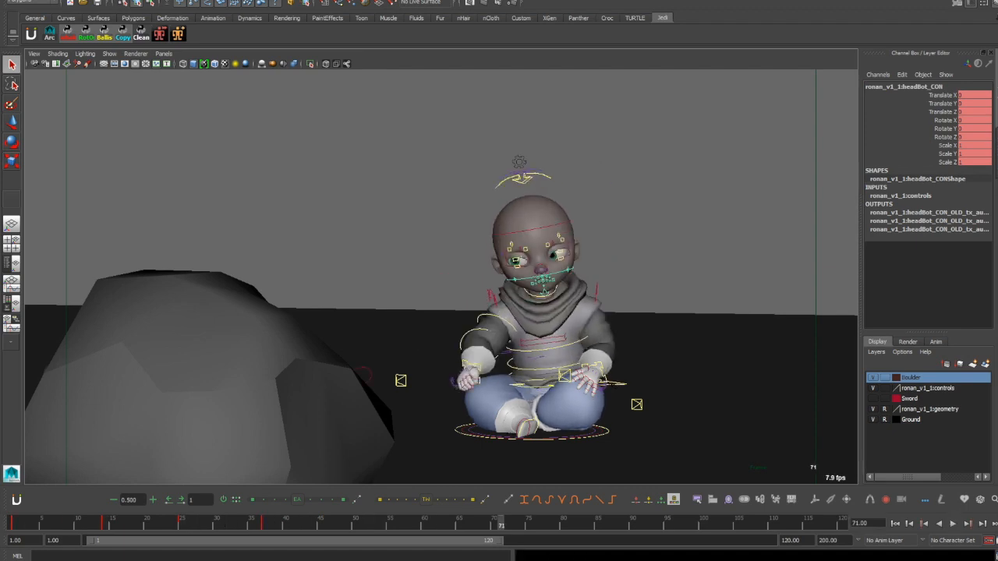
- Set a key on all of the character's controls at frame 55 and compare it with the earlier poses
left_click(648, 374)
left_click(637, 404)
key("ctrl+a")
key("comma")
key("comma")
key("period")
key("alt+v")
key("s")
key("comma")
key("comma")
key("comma")
key("period")
key("period")
key("period")
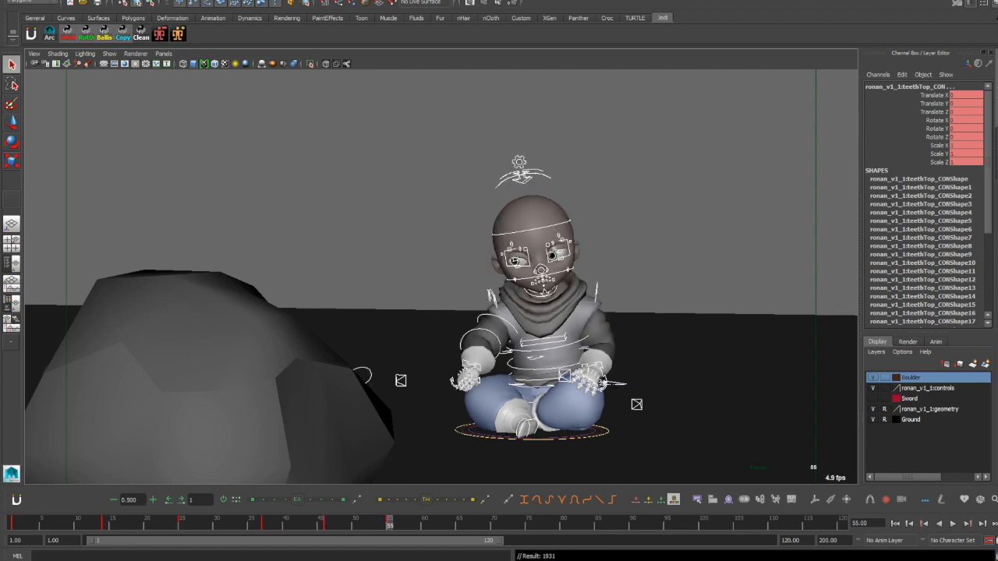
key("comma")
key("period")
- Switch the character's left arm from IK to FK at frame 55
left_click(663, 343)
left_click(599, 366)
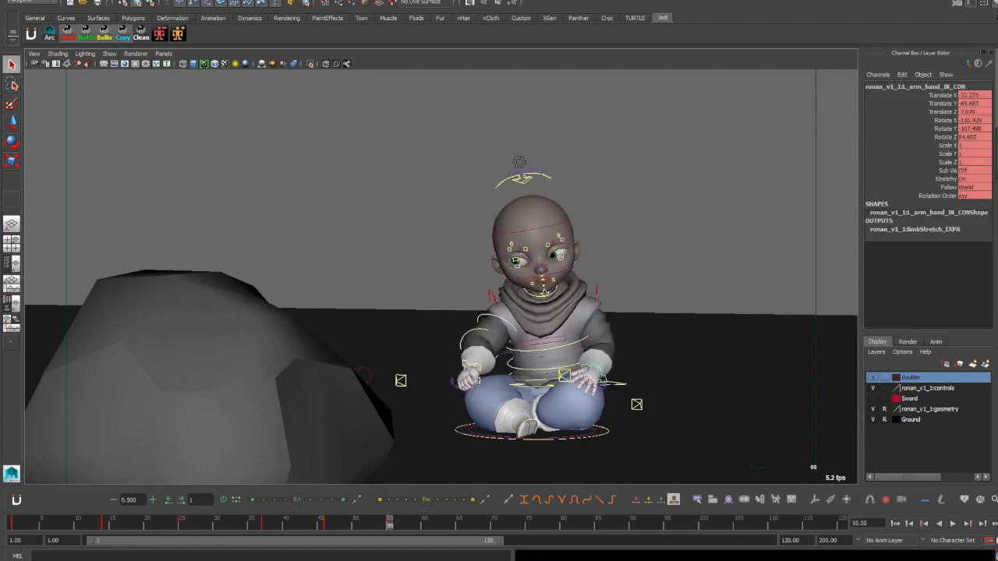
left_click(613, 384)
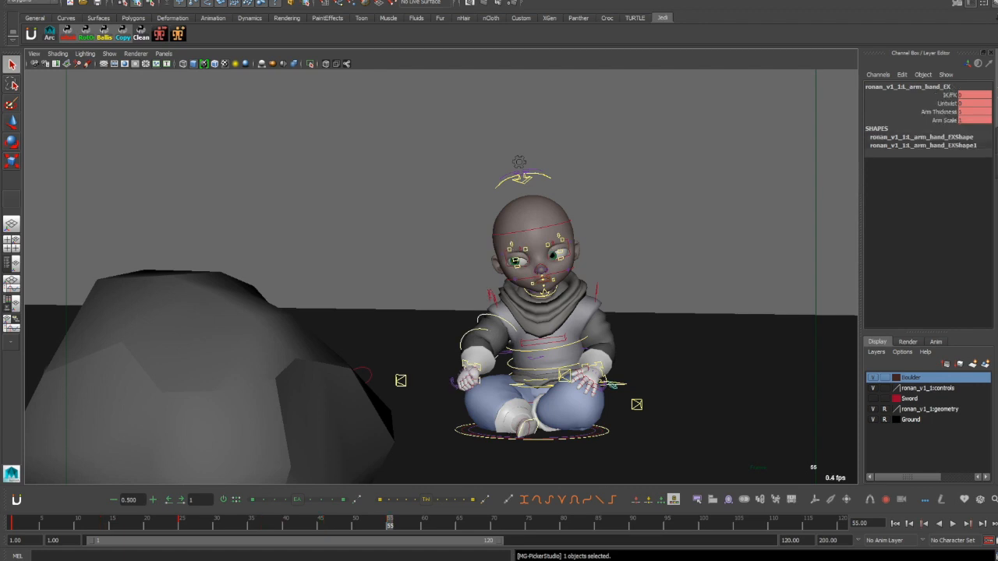
middle_click_drag(663, 343, 725, 343)
- Rotate the left arm's FK controls at frame 55 to raise the forearm in front of the chest
left_click(609, 318)
key("e")
mouse_move(636, 343)
left_mouse_down()
mouse_move(620, 360)
mouse_move(604, 298)
mouse_move(622, 343)
left_mouse_up()
left_click(601, 348)
key("w")
left_click(662, 343)
left_click(597, 290)
key("e")
left_click(609, 318)
- Rotate the right arm's FK controls at frame 55 to lift the forearm, and adjust the left wrist to match
left_click(583, 322)
left_click(500, 318)
key("e")
left_click(466, 340)
left_click_drag(446, 319, 437, 342)
left_click(485, 315)
left_click(476, 352)
left_click(492, 296)
key("q")
left_click(585, 321)
key("e")
key("q")
- Curl all of the left hand's fingers into a fist and set its finger spread to 0
left_click(581, 310)
left_click(943, 162)
key("f")
left_click_drag(437, 297, 561, 304, "alt")
left_click_drag(943, 162, 943, 187)
middle_click_drag(593, 312, 499, 312)
left_click(973, 146)
left_click_drag(468, 296, 593, 288, "alt")
type("0")
key("Return")
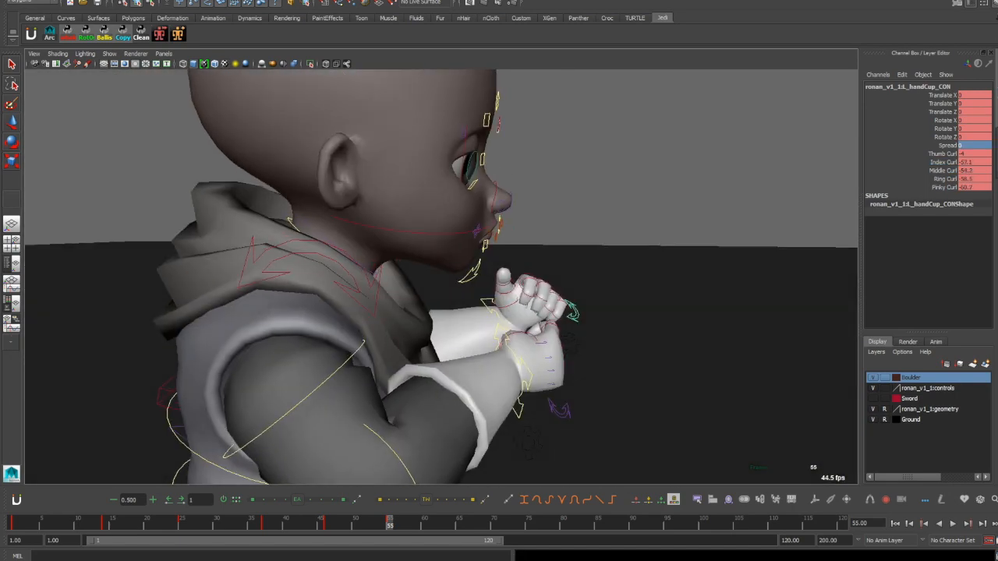
- Refine the left fist's finger and thumb curl, undoing an unwanted change along the way
middle_click_drag(546, 312, 590, 312)
left_click_drag(591, 312, 616, 310, "alt")
left_click(671, 312)
key("ctrl+z")
left_click_drag(499, 312, 390, 336, "alt")
left_click(943, 146)
left_click(943, 154)
middle_click_drag(624, 312, 546, 312)
left_click_drag(546, 312, 515, 289, "alt")
- Curl all of the right hand's fingers into a fist and open its Spread value for editing
left_click(470, 374)
left_click_drag(943, 162, 943, 188)
middle_click_drag(593, 312, 499, 312)
left_click(973, 146)
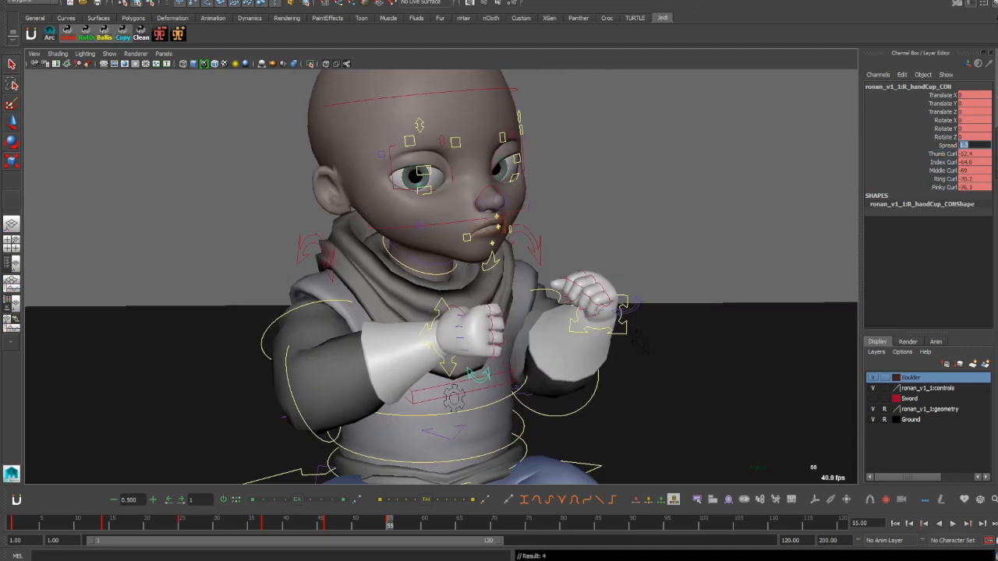
left_click_drag(499, 312, 546, 312, "alt")
- Rotate the right arm's shoulder, elbow and wrist FK controls at frame 55 to bring the right fist up before the chest
left_click(567, 271)
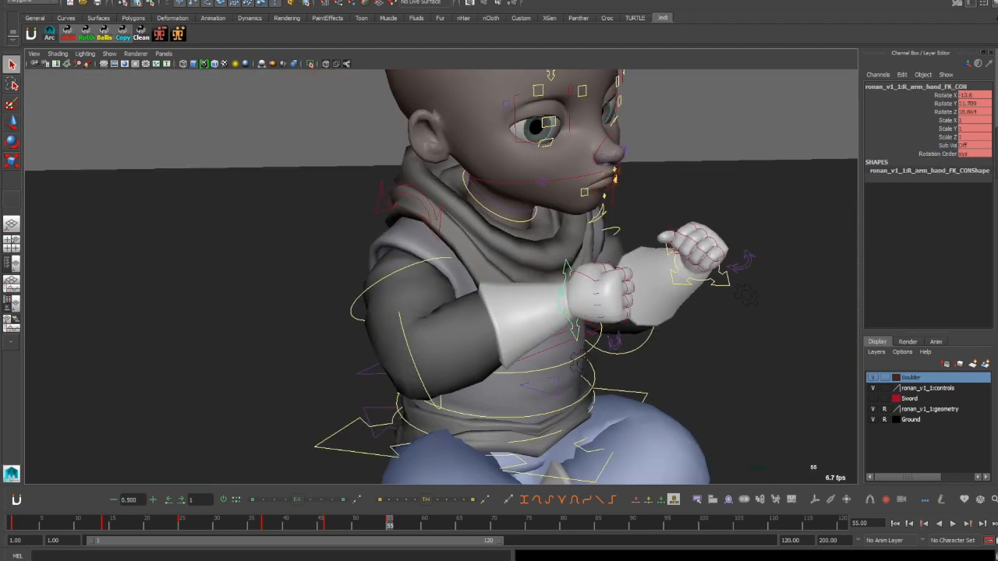
key("q")
left_click(411, 354)
key("e")
key("q")
left_click(401, 268)
key("e")
left_click_drag(406, 273, 538, 304)
key("q")
left_click(425, 358)
key("e")
left_click_drag(538, 351, 375, 351)
key("q")
left_click(474, 232)
key("e")
left_click_drag(593, 273, 546, 328, "alt")
- Rotate the left arm's FK controls at frame 55 to bring the left fist closer to the chin
key("q")
left_click(753, 150)
key("e")
left_click_drag(698, 176, 695, 209)
left_click(789, 224)
key("e")
left_click_drag(789, 210, 788, 230)
left_click_drag(749, 258, 702, 273, "alt")
- Fine-tune the arm and wrist rotations at frame 55 so both fists are held upright before the chest
key("q")
left_click(708, 176)
key("e")
left_click_drag(653, 226, 499, 183)
key("q")
left_click(597, 343)
key("e")
left_click_drag(597, 300, 604, 281)
left_click_drag(624, 281, 601, 285, "alt")
left_click(739, 262)
left_click_drag(499, 250, 670, 273, "alt")
key("q")
- Adjust the right upper arm and wrist rotations at frame 55 to raise the right fist level with the left
left_click(330, 289)
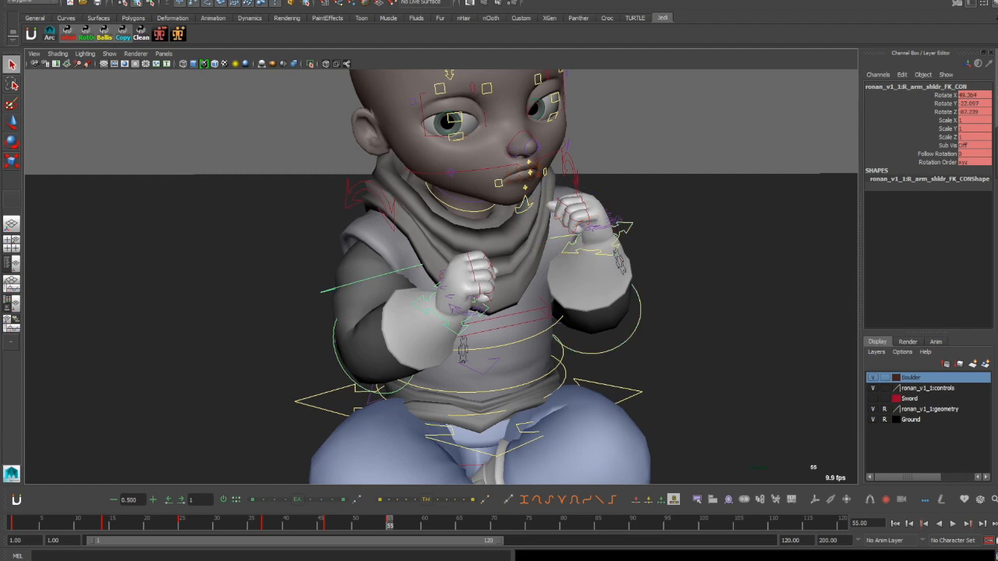
left_click(330, 346)
key("e")
left_click_drag(437, 273, 390, 312, "alt")
key("q")
left_click(400, 263)
left_click(490, 267)
key("e")
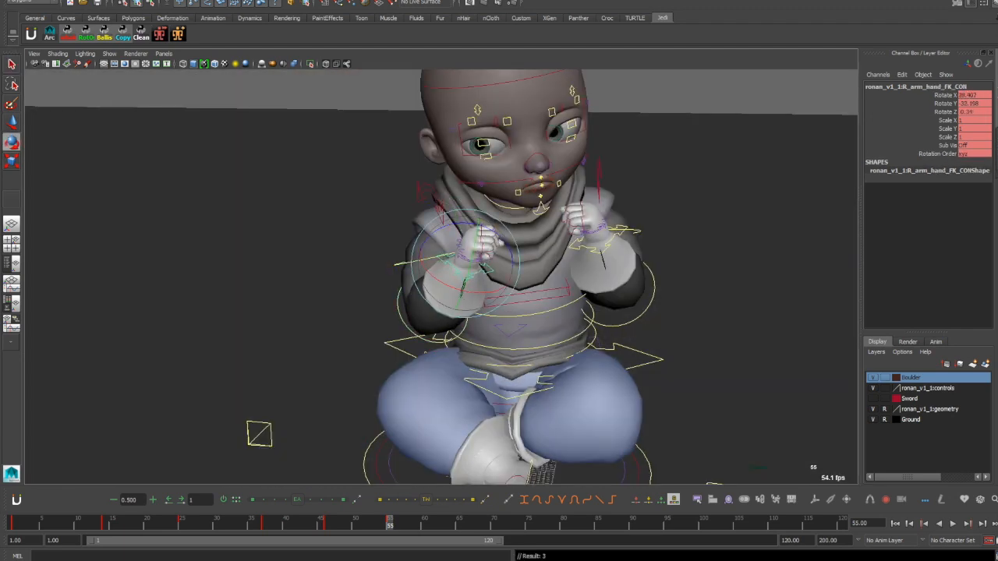
key("q")
- Key all of the character's controls at frame 55 in the raised-fists pose and compare it with the preceding keyframes
left_click_drag(484, 312, 530, 257, "alt")
right_click_drag(593, 273, 468, 273, "alt")
left_click_drag(226, 140, 655, 480)
key("s")
key("comma")
key("comma")
key("period")
left_click_drag(546, 296, 331, 335, "alt")
key("period")
- Check the head pose at frame 55 against the preceding keyframes, viewing the character from the front and in profile beside the boulder
left_click(484, 181)
key("e")
key("comma")
key("comma")
key("comma")
key("period")
key("period")
key("period")
right_click_drag(468, 312, 422, 312, "alt")
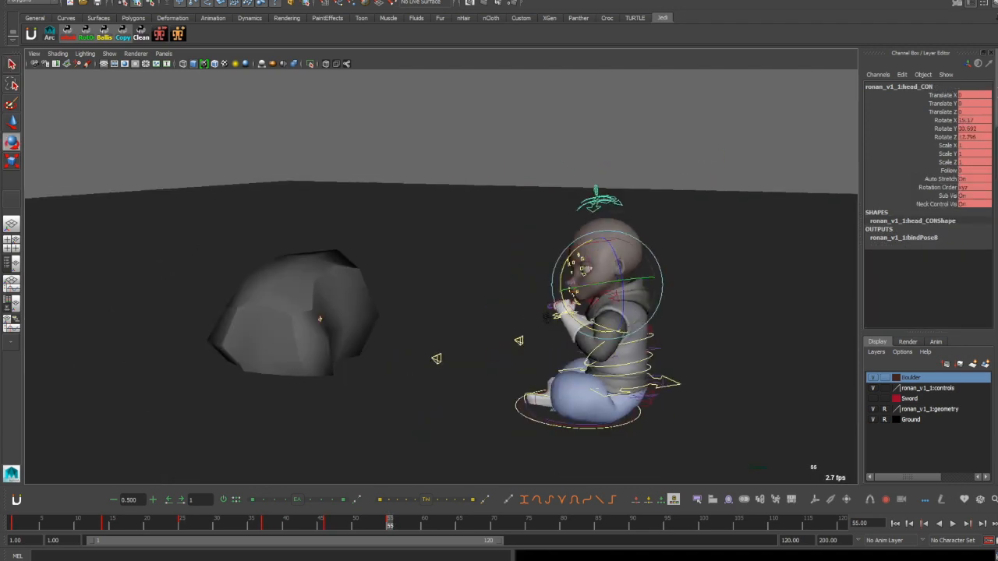
left_click_drag(374, 327, 515, 273, "alt")
key("comma")
key("comma")
key("comma")
key("comma")
key("comma")
- At frame 65, rotate the right arm's FK controls to start lowering the fist away from the face
right_click(472, 560)
left_click(459, 524)
left_click_drag(390, 312, 569, 312, "alt")
right_click_drag(421, 312, 546, 312, "alt")
key("e")
left_click(369, 301)
left_click_drag(468, 312, 468, 257, "alt")
left_click(468, 339)
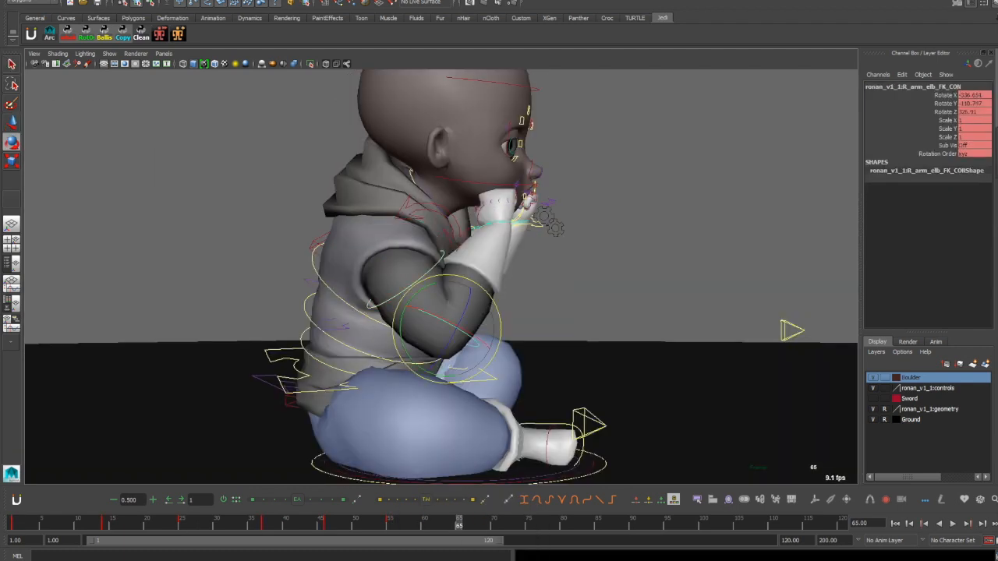
left_click_drag(546, 312, 374, 289, "alt")
right_click_drag(499, 312, 421, 312, "alt")
left_click_drag(445, 273, 429, 312)
key("q")
- Rotate the right upper arm, elbow and wrist at frame 65 so the open hand reaches forward toward the boulder
left_click_drag(499, 312, 367, 308, "alt")
left_click(455, 326)
key("e")
left_click(600, 296)
left_click(524, 334)
key("e")
left_click(399, 265)
left_click(538, 337)
left_click_drag(479, 291, 471, 328)
key("q")
left_click_drag(390, 297, 589, 339, "alt")
left_click(576, 334)
key("e")
left_click_drag(581, 320, 409, 312, "alt")
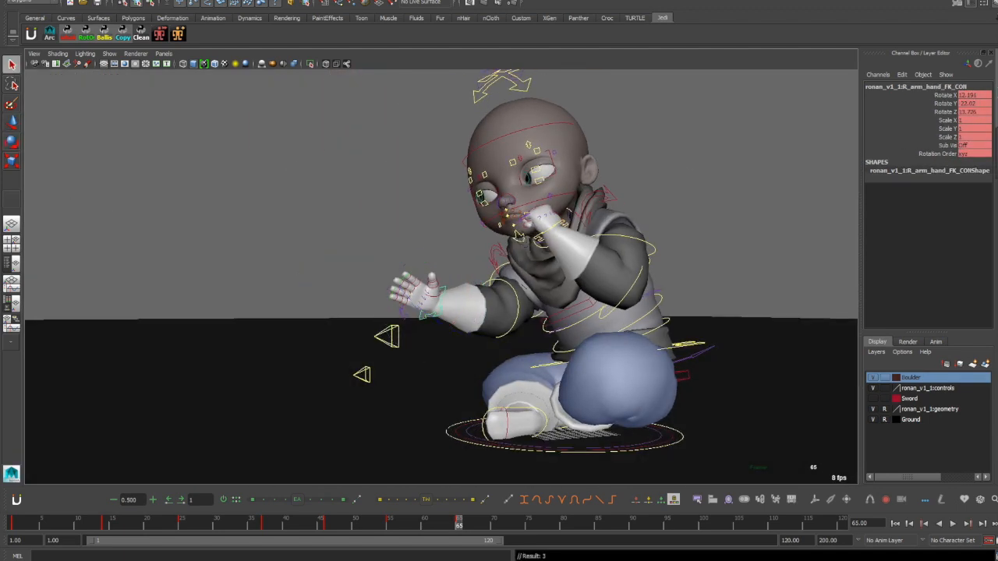
- Set the right hand's index, middle, ring and pinky curls to about -10.5 and its thumb curl to -11.4
left_click(404, 312)
left_click_drag(942, 162, 944, 187)
middle_click_drag(780, 203, 698, 203)
left_click(942, 153)
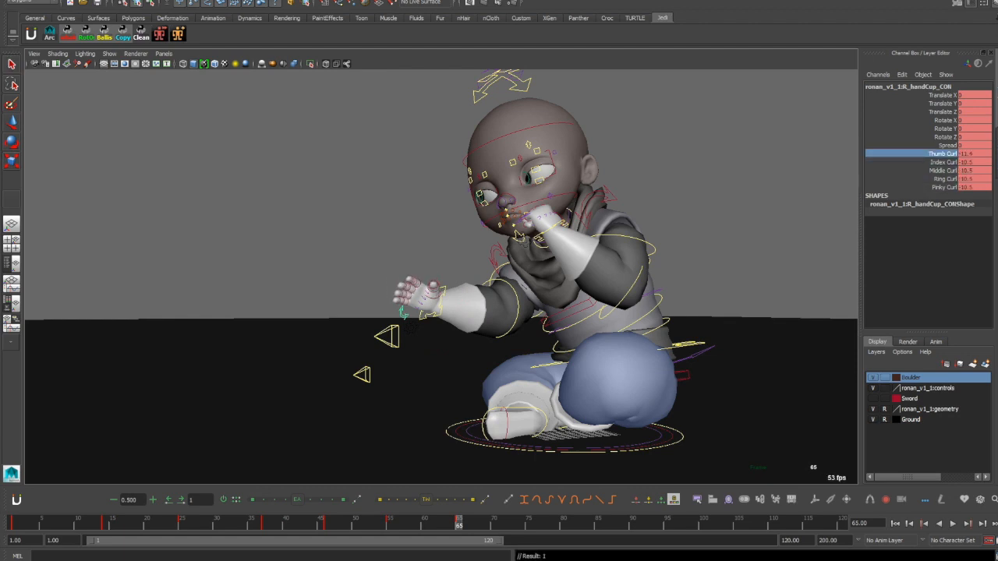
- Rotate the right wrist at frame 65 to angle the outstretched palm toward the boulder
middle_click_drag(437, 304, 539, 339, "alt")
right_click_drag(437, 312, 538, 319, "alt")
key("q")
left_click_drag(422, 312, 561, 358, "alt")
left_click(499, 347)
key("e")
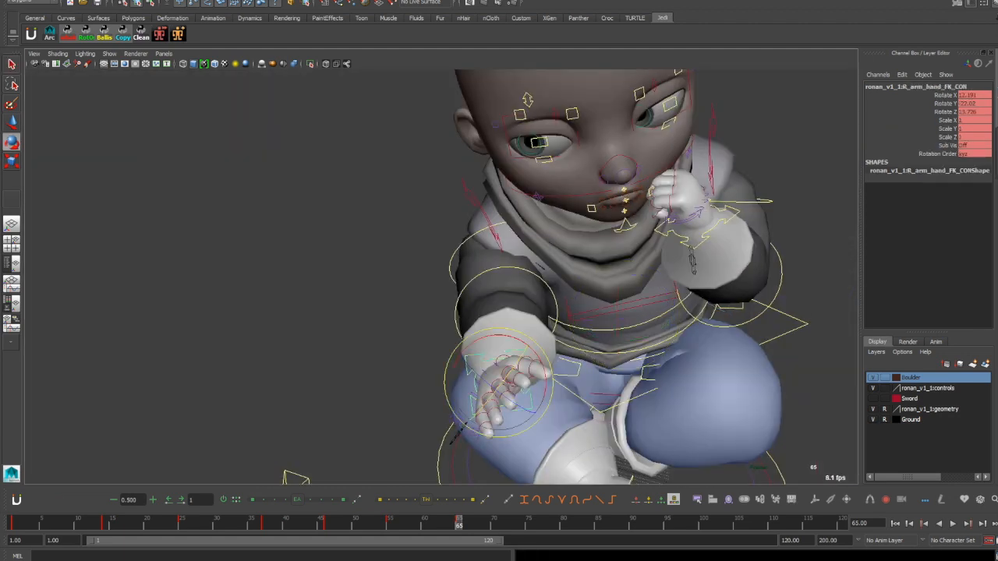
left_click_drag(511, 382, 484, 378)
left_click_drag(530, 374, 389, 327, "alt")
left_click_drag(468, 327, 592, 335, "alt")
key("q")
- Refine the right arm and wrist rotations at frame 65, judging the reach with the boulder in view
key("w")
left_click(538, 344)
key("e")
left_click_drag(511, 343, 421, 367)
right_click_drag(468, 343, 359, 335, "alt")
left_click_drag(549, 241, 538, 248)
key("q")
left_click(492, 294)
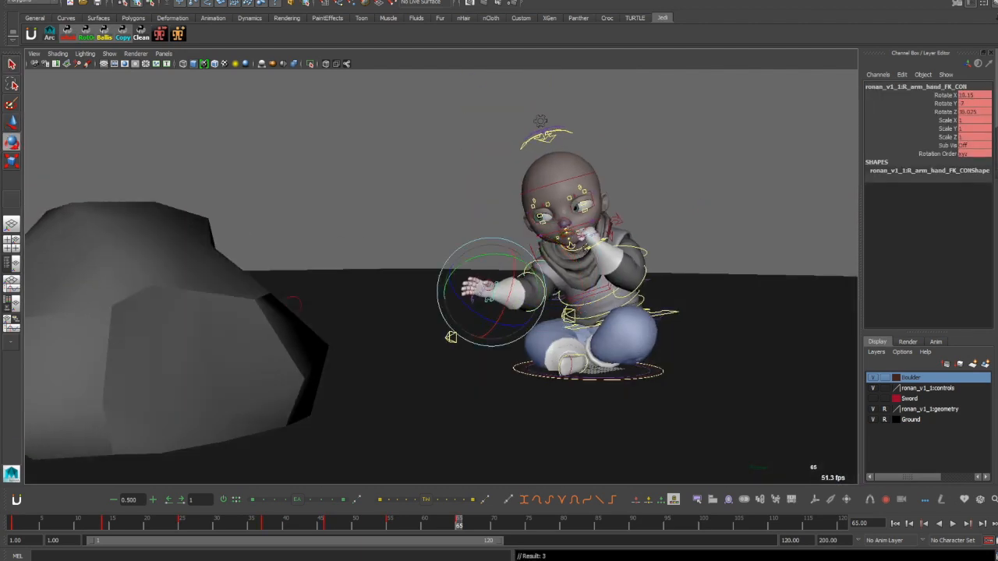
- Spread the right hand's fingers to 5.7 and vary the curls, with thumb -3.1, index -5.2 and pinky -12.4
right_click_drag(437, 312, 538, 319, "alt")
key("q")
left_click(491, 310)
left_click(942, 171)
left_click(943, 163)
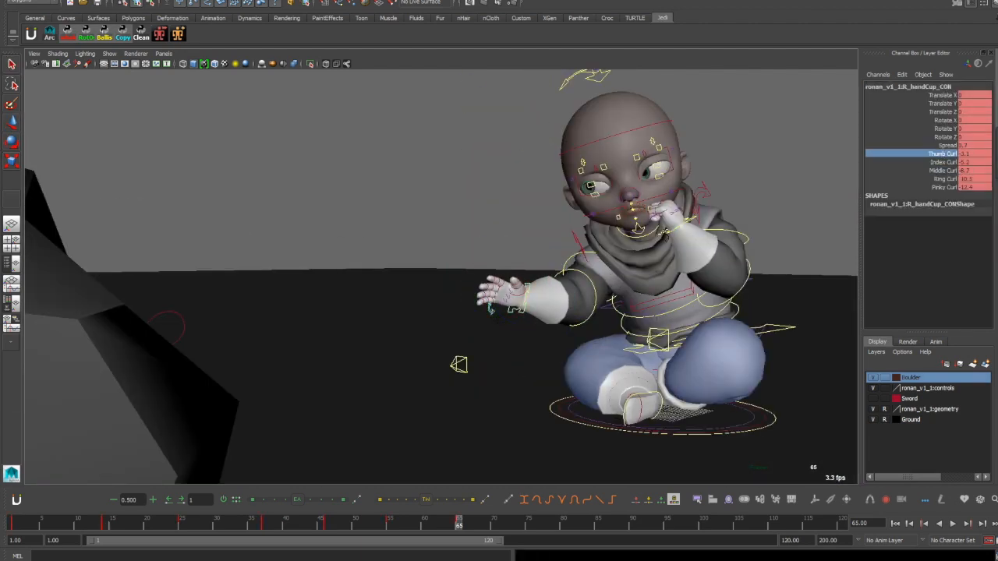
- Fine-tune the right wrist rotation at frame 65 so the spread hand lines up with the extended forearm
left_click(521, 282)
key("e")
left_click_drag(686, 328, 733, 312, "alt")
key("e")
key("e")
key("q")
left_click(493, 304)
key("e")
key("q")
key("e")
left_click_drag(737, 367, 546, 312)
key("q")
- Rotate the left upper arm and elbow at frame 65 to bring the left fist down from the chin
left_click(726, 248)
key("e")
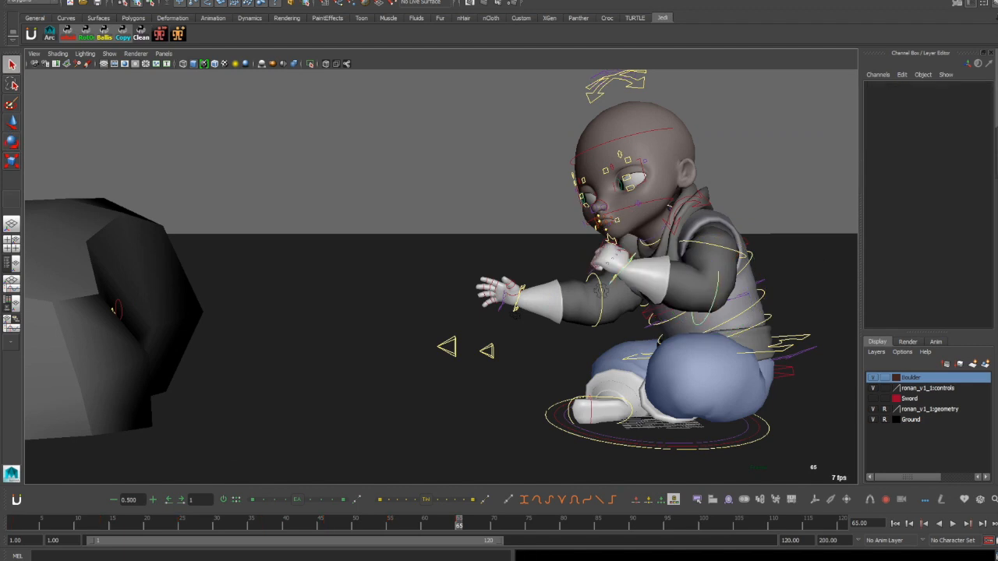
left_click_drag(706, 247, 694, 261)
left_click(702, 318)
left_click_drag(686, 301, 675, 320)
key("q")
left_click(616, 293)
left_click_drag(616, 300, 717, 304, "alt")
key("e")
key("q")
- Rotate the left upper arm and clavicle at frame 65 to drop the shoulder and lower the fist toward the lap
left_click(659, 248)
key("e")
left_click_drag(680, 257, 672, 274)
key("q")
left_click(622, 201)
key("e")
left_click_drag(630, 223, 626, 238)
key("q")
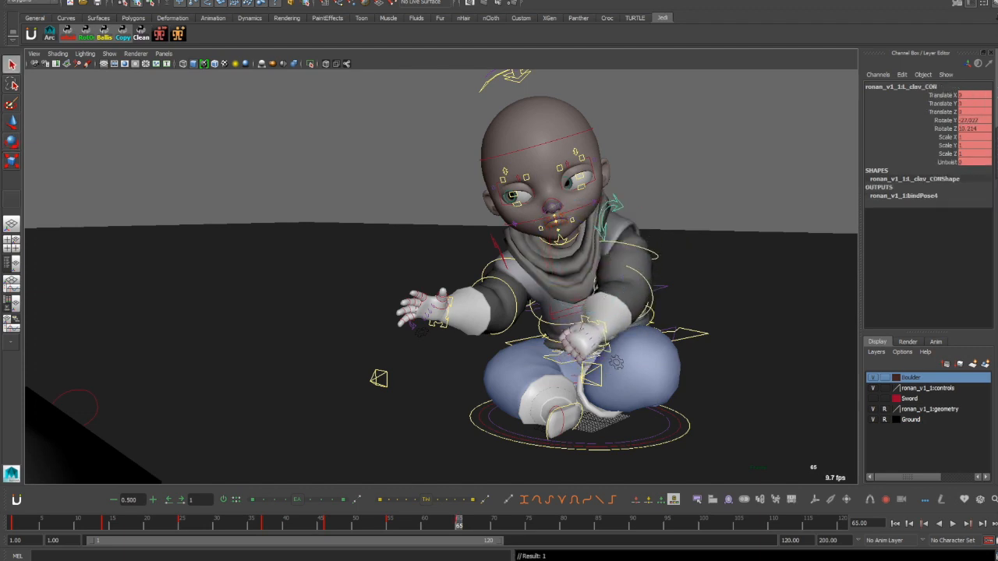
- Raise the left upper arm at frame 65 so the left forearm extends forward in front of the chest
left_click(657, 255)
key("e")
left_click_drag(675, 258, 664, 229)
key("q")
left_click(587, 303)
left_click_drag(593, 304, 485, 279, "alt")
left_click(538, 261)
- Open the left fist by setting the hand's thumb, index, middle, ring and pinky curls to 0
key("q")
left_click(369, 294)
left_click_drag(370, 312, 499, 335, "alt")
left_click(437, 299)
left_click_drag(973, 154, 973, 187)
type("0")
key("Return")
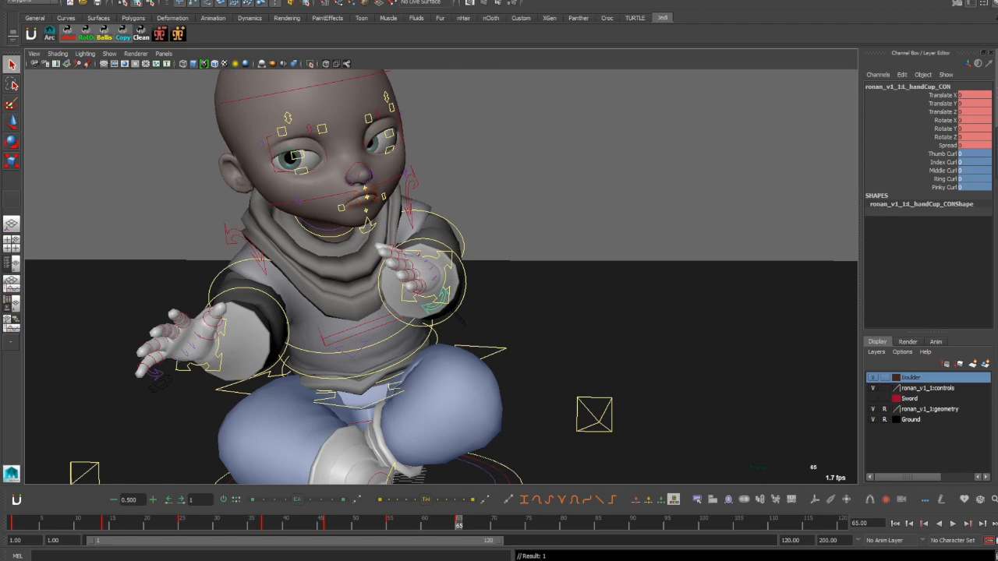
- Rotate the left arm and wrist at frame 65 to turn the open left palm forward
left_click_drag(437, 299, 258, 343, "alt")
left_click(401, 263)
key("e")
left_click_drag(398, 242, 546, 242)
key("q")
key("e")
left_click(403, 308)
key("q")
- Set the left hand's index, middle, ring and pinky curls to -13 at frame 65
left_click(438, 307)
left_click_drag(943, 162, 942, 187)
middle_click_drag(593, 281, 546, 281)
mouse_move(468, 288)
left_mouse_down("alt")
mouse_move(655, 296)
mouse_move(468, 273)
left_mouse_up("alt")
- Adjust the left hand's index and pinky curls separately at frame 65 to break up the even finger pose
left_click(943, 171)
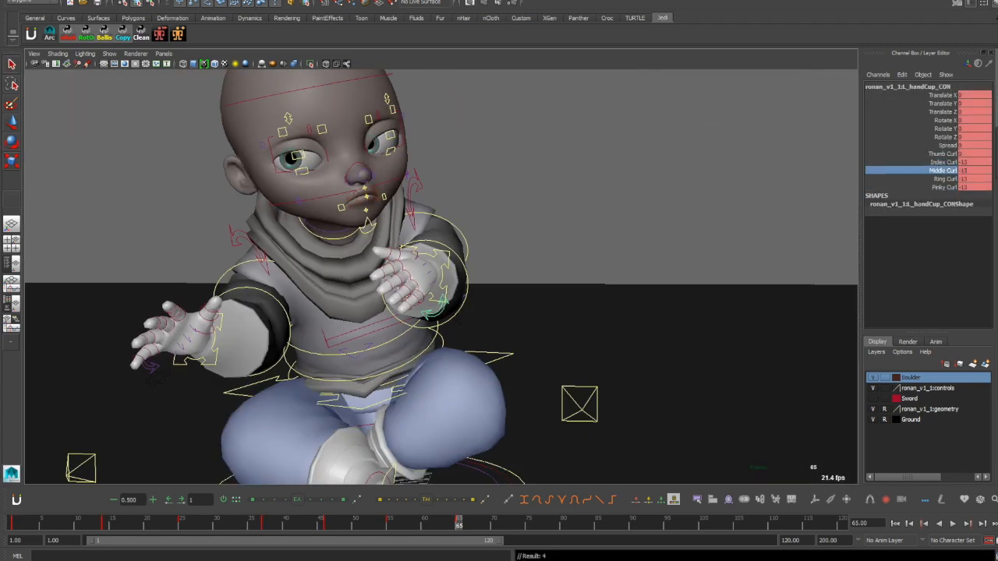
left_click(943, 163)
middle_click_drag(546, 281, 593, 281)
left_click_drag(546, 289, 640, 289, "alt")
left_click(943, 187)
middle_click_drag(593, 281, 561, 281)
left_click_drag(546, 289, 624, 273, "alt")
left_click(943, 145)
- Rotate individual finger controls of the open left hand at frame 65 to refine the finger pose
left_click(568, 276)
key("e")
key("q")
left_click(451, 261)
key("e")
left_click(426, 295)
key("q")
key("q")
right_click_drag(437, 281, 593, 273, "alt")
left_click(538, 308)
key("e")
- Rotate the head control at frame 65 to tilt the face down toward the outstretched hands
right_click_drag(671, 273, 499, 273, "alt")
left_click_drag(593, 273, 436, 203, "alt")
right_click_drag(546, 234, 390, 234, "alt")
key("q")
left_click(601, 254)
middle_click_drag(523, 156, 526, 234, "alt")
left_click(528, 133)
key("e")
left_click_drag(530, 293, 532, 319)
left_click_drag(481, 435, 593, 374, "alt")
left_click_drag(499, 290, 485, 282)
left_click_drag(499, 425, 510, 416, "alt")
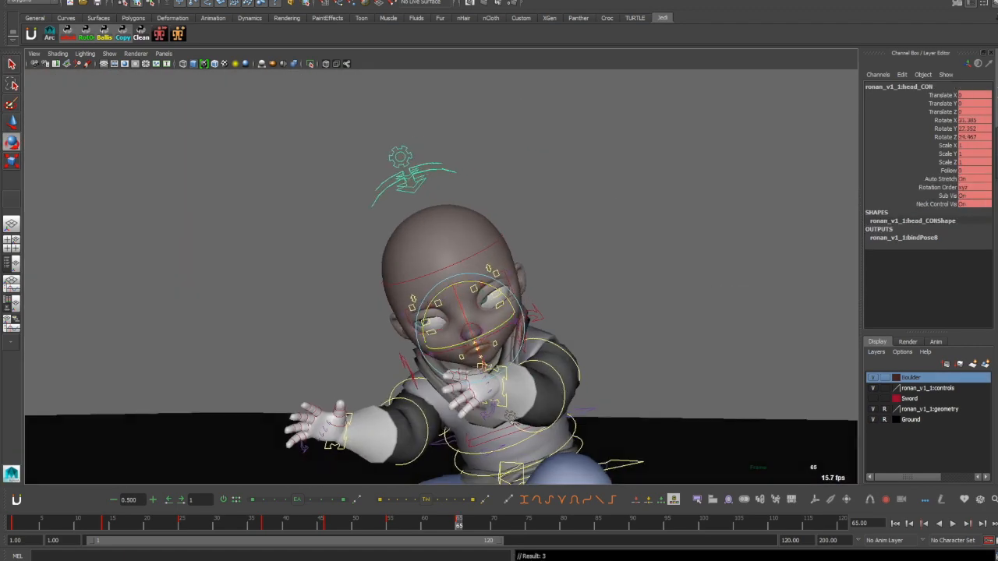
- Set a key on the left knee control at frame 65
key("q")
right_click_drag(510, 416, 437, 413, "alt")
left_click_drag(468, 390, 468, 429, "alt")
key("comma")
key("period")
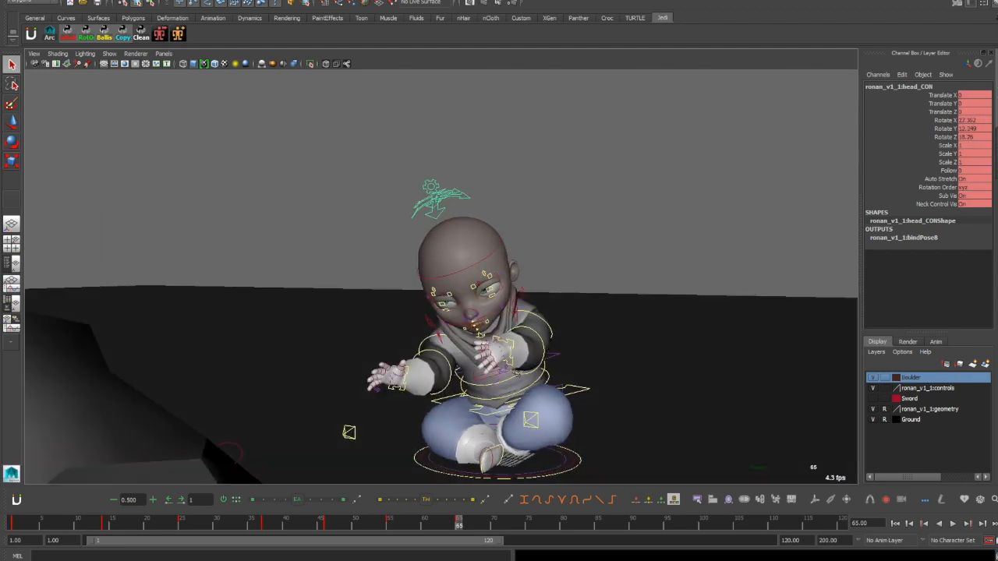
left_click(546, 429)
left_click(531, 420)
key("s")
- Flip between frame 65 and the neighbouring keys to compare the character's poses
left_click_drag(531, 421, 312, 382, "alt")
left_click(421, 400)
key("comma")
key("comma")
key("period")
key("comma")
key("period")
left_click_drag(456, 392, 452, 392)
key("comma")
key("comma")
left_click_drag(468, 359, 503, 444, "alt")
key("period")
left_click(508, 414)
key("ctrl+z")
left_click_drag(539, 300, 336, 367)
key("comma")
key("period")
key("period")
key("period")
key("comma")
key("period")
key("period")
key("comma")
left_click_drag(499, 344, 499, 312, "alt")
- Rotate the clavicle controls at frame 65 to adjust the shoulders for the forward reach
key("period")
right_click_drag(468, 296, 546, 297, "alt")
middle_click_drag(507, 203, 519, 289, "alt")
left_click(524, 222)
key("e")
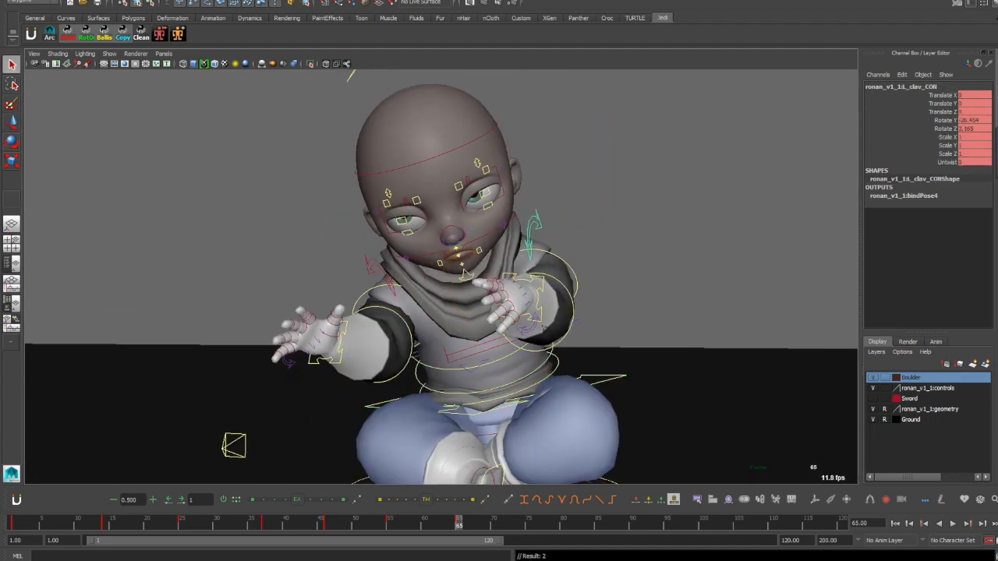
left_click_drag(468, 297, 488, 359, "alt")
left_click(336, 251)
key("e")
left_click_drag(343, 257, 351, 269)
left_click_drag(375, 327, 530, 269, "alt")
key("q")
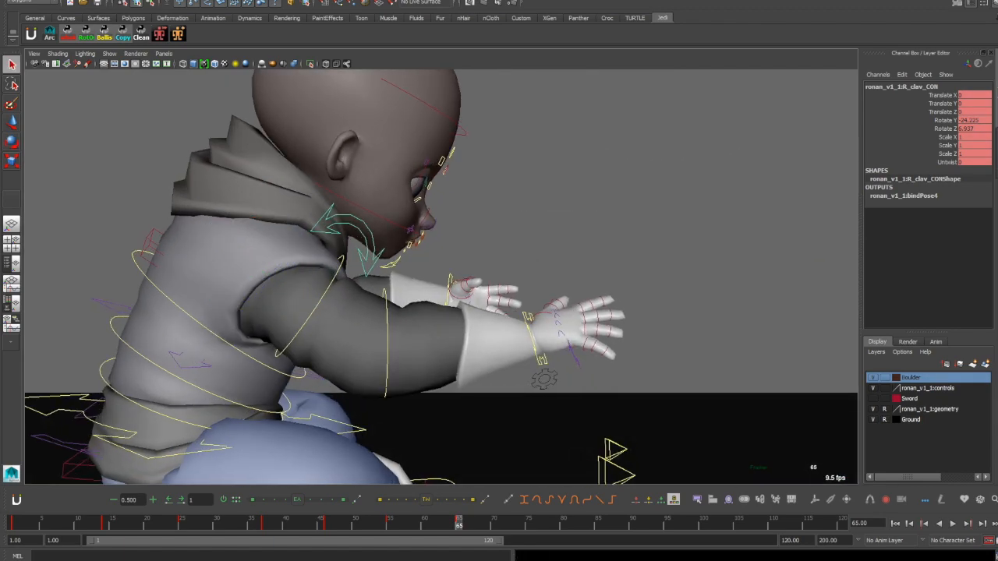
- Rotate the right elbow control at frame 65 to adjust the outstretched right forearm
left_click(387, 344)
key("e")
left_click_drag(448, 349, 443, 366)
left_click_drag(499, 311, 320, 343, "alt")
right_click_drag(437, 327, 359, 328, "alt")
key("q")
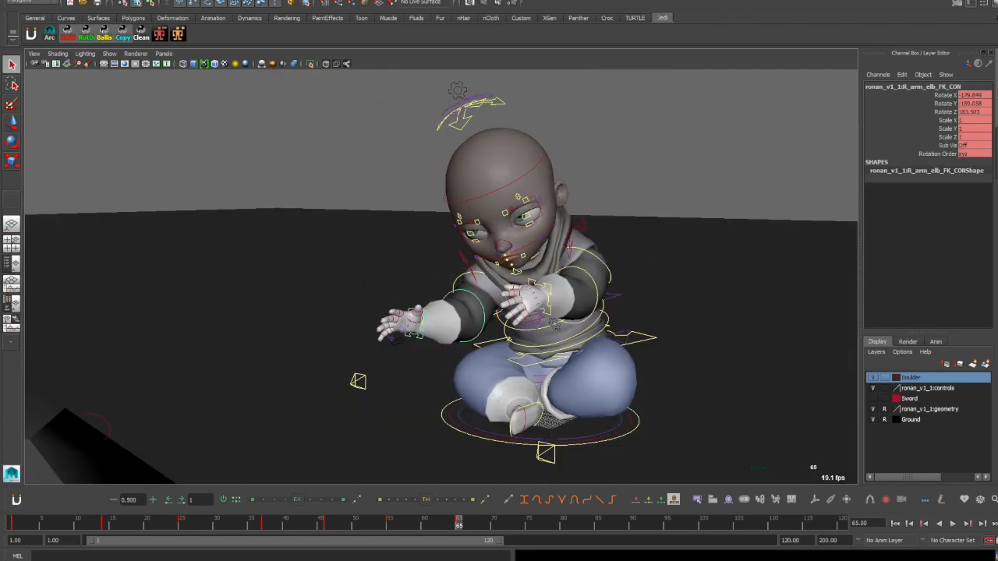
- Rotate the left upper arm at frame 65 to fine-tune the left hand's reach
left_click(610, 273)
key("e")
left_click_drag(499, 327, 515, 266, "alt")
left_click_drag(577, 300, 568, 280)
key("ctrl+z")
key("space")
key("q")
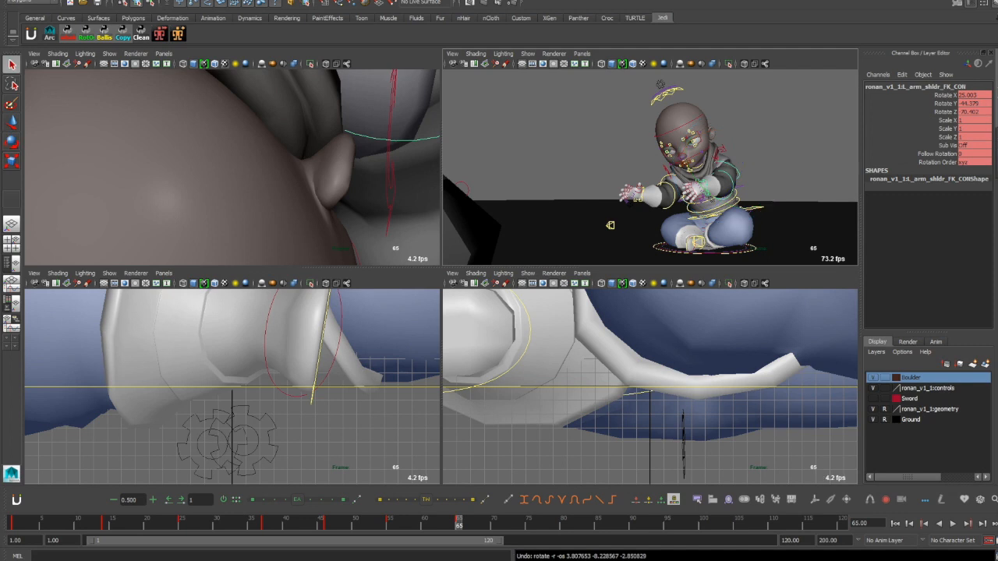
key("space")
key("e")
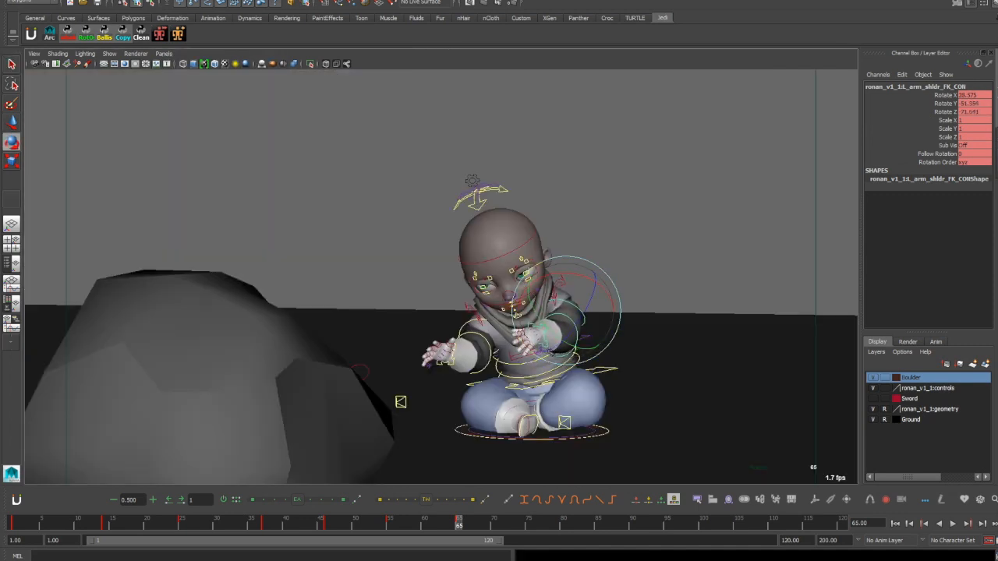
- Adjust the eye and upper eyelid controls at frame 65 to open the eyes wide
left_click(528, 272)
key("e")
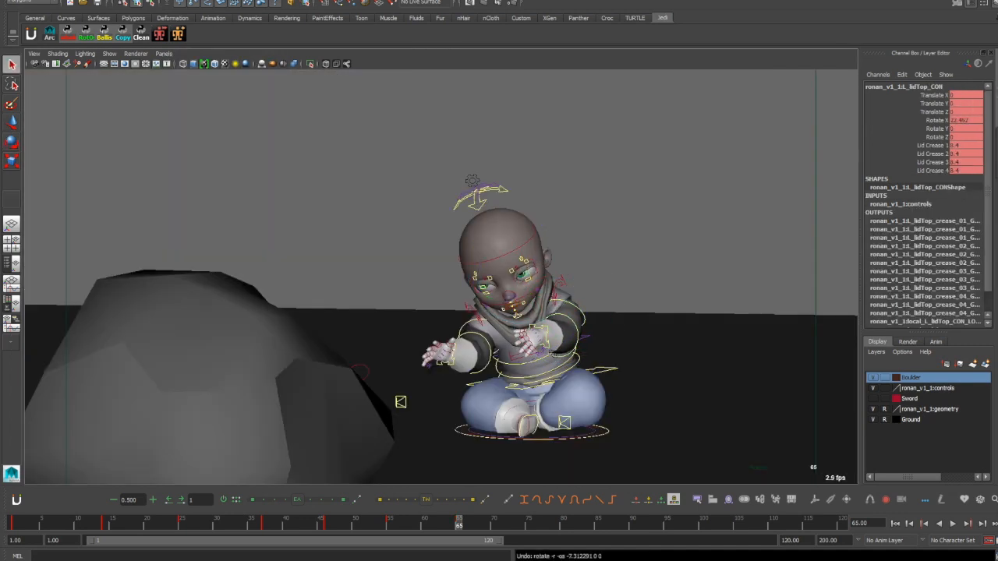
left_click(499, 156)
left_click(466, 132)
key("w")
left_click_drag(466, 83, 461, 272)
- Move the inner brow controls down and together at frame 65 to form an angry scowl
left_click(427, 238)
left_click(500, 287)
key("w")
left_click_drag(491, 238, 487, 230)
key("q")
key("w")
key("q")
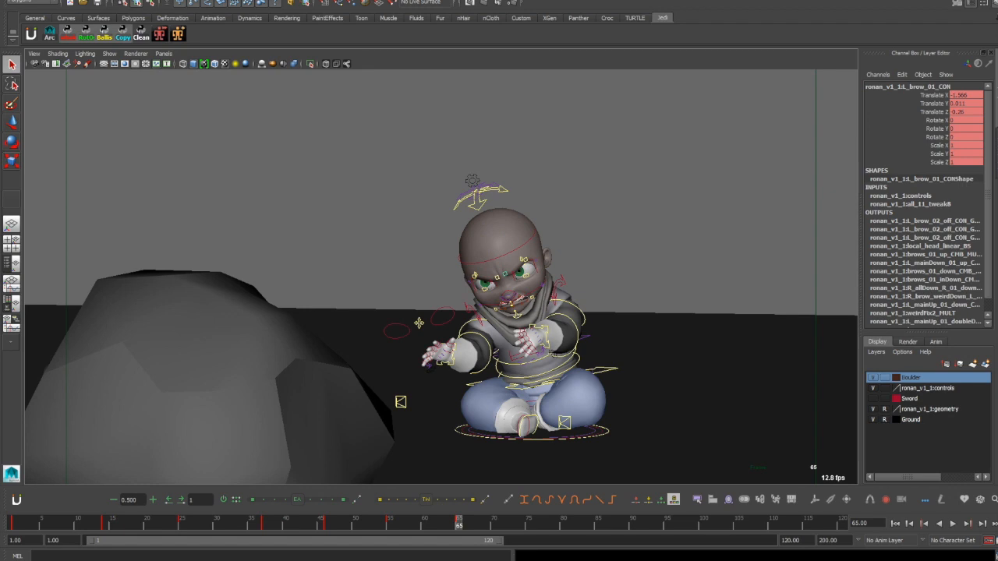
- Select the left mouth corner control and examine the strained expression close up, toggling an object type's viewport display
left_click(532, 297)
key("space")
left_click(109, 54)
left_click(134, 101)
key("space")
key("space")
key("space")
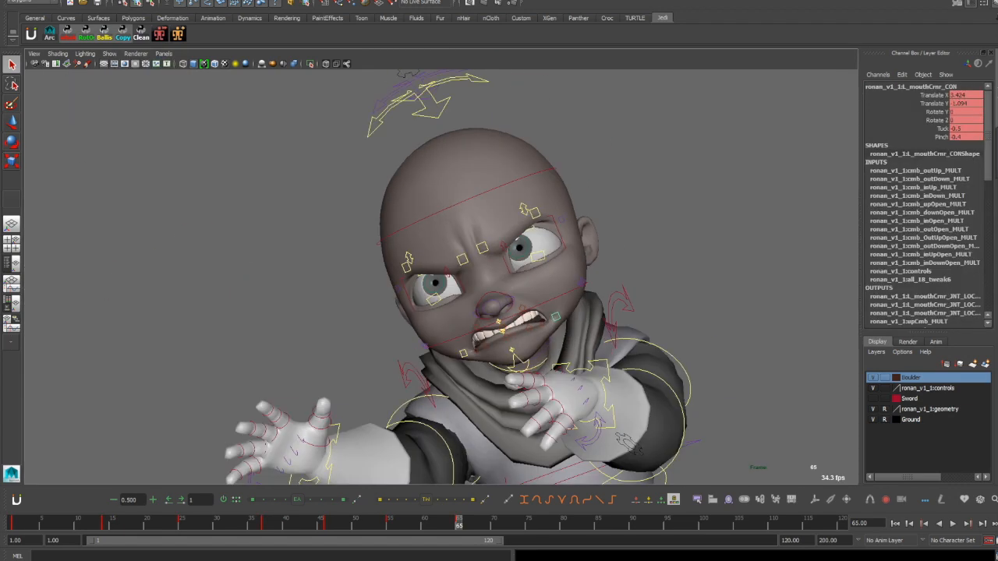
- Try setting the jaw control's rotation to 0 and rotating the whole mouth at frame 65
left_click(519, 364)
left_click(965, 120)
type("0")
key("Return")
key("ctrl+z")
key("ctrl+z")
key("e")
left_click_drag(495, 290, 496, 298)
key("ctrl+z")
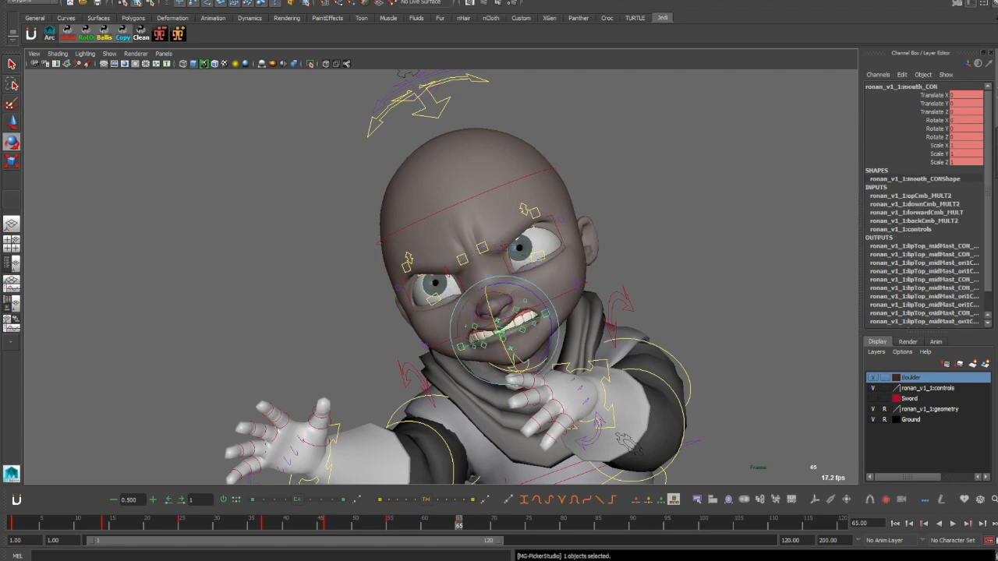
- Move the upper-lip controls down at frame 65 to cover more of the bared teeth
left_click(518, 320)
key("w")
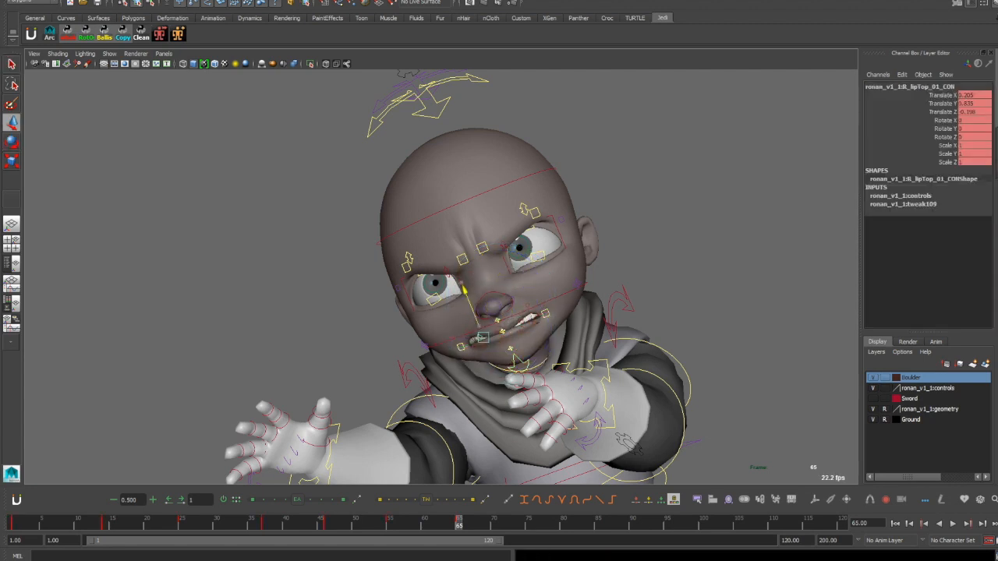
left_click(458, 323)
left_click(468, 331)
left_click_drag(464, 326, 488, 351)
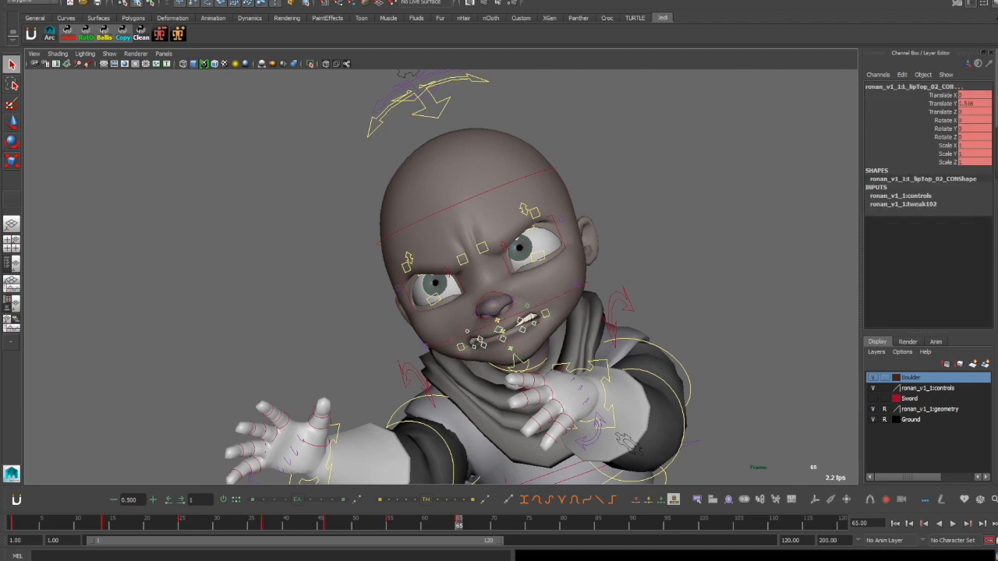
- Undo the last upper-lip adjustments
left_click(517, 317)
left_click(483, 335)
key("w")
key("ctrl+z")
key("ctrl+z")
key("ctrl+z")
- Lower the right outer upper-lip control at frame 65 to close that side of the mouth
key("q")
left_click(469, 332)
left_click(473, 336)
key("w")
left_click_drag(452, 284, 456, 293)
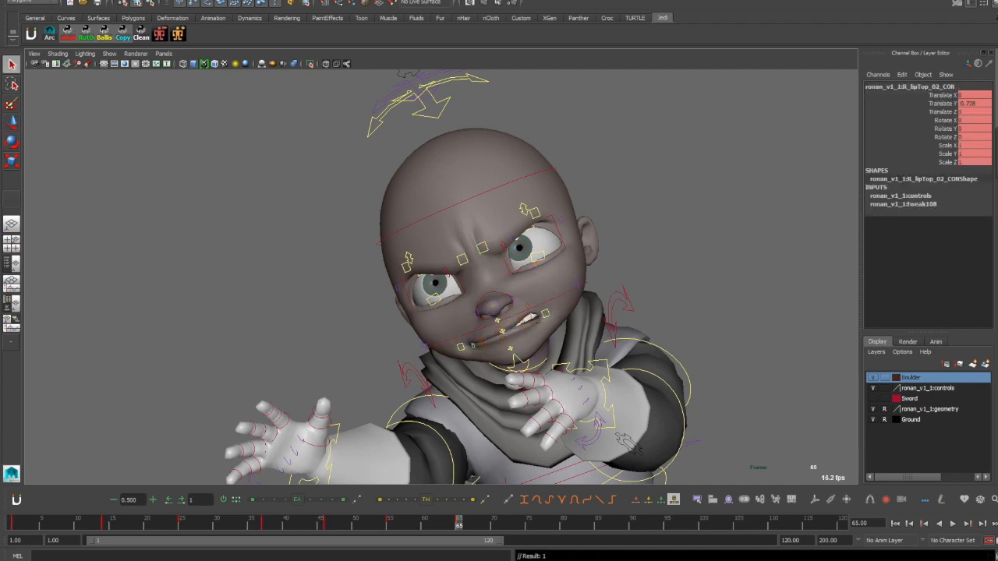
- Nudge the right mouth corner down and lower the left outer upper-lip control over the teeth
left_click(465, 345)
key("w")
left_click(529, 318)
key("w")
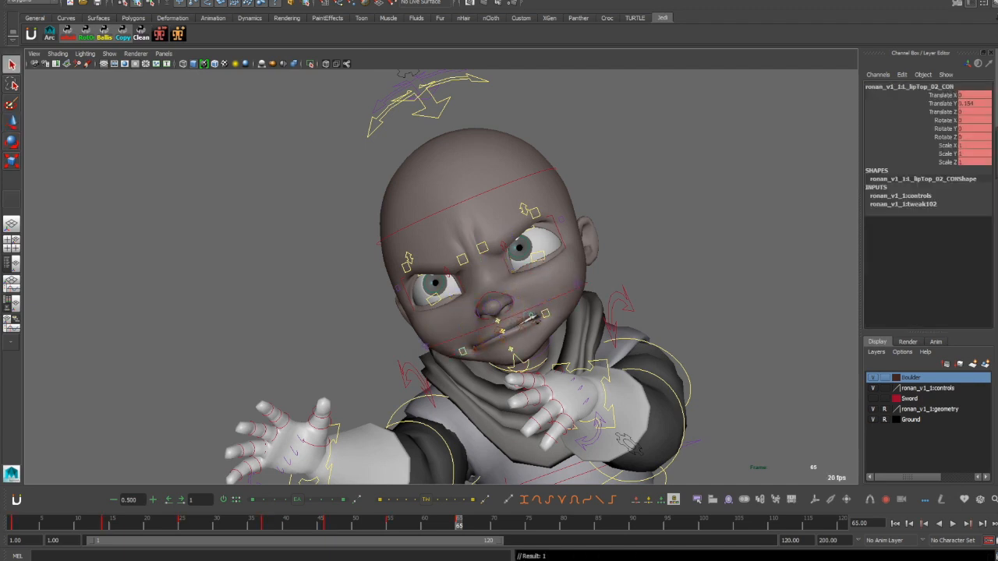
key("q")
- Move the left mouth corner control inward at frame 65, to about 1.649 in Translate X
left_click(545, 313)
key("f")
right_click_drag(546, 296, 436, 296, "alt")
middle_click_drag(436, 297, 626, 254, "alt")
key("w")
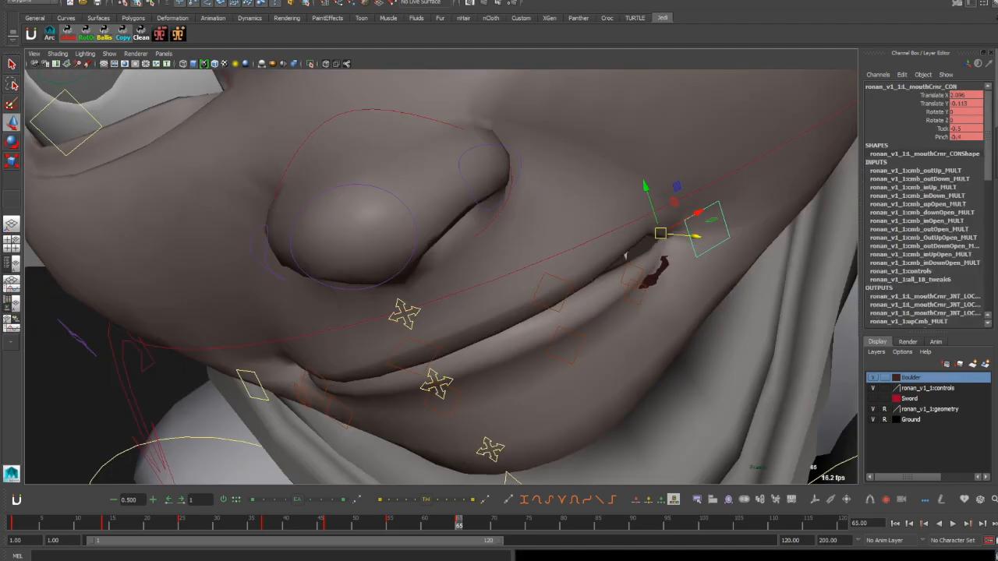
left_click_drag(701, 212, 684, 220)
mouse_move(626, 250)
left_mouse_down("alt")
mouse_move(694, 273)
mouse_move(626, 251)
left_mouse_up("alt")
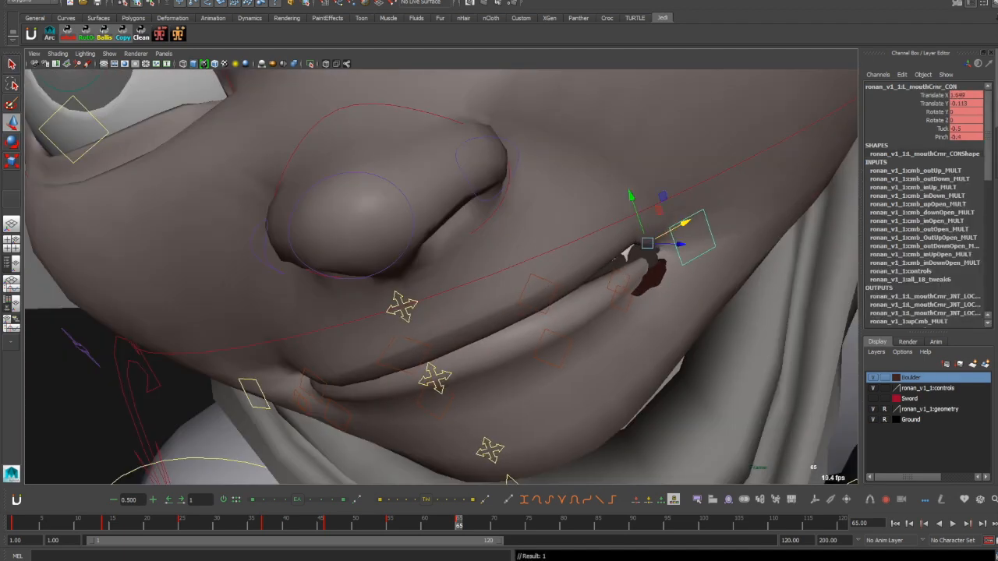
- Adjust the left mouth corner's Tuck at frame 65 and reposition its control to refine that end of the lips
left_click(942, 128)
middle_click_drag(702, 250, 764, 249)
key("w")
left_click_drag(705, 216, 686, 226)
left_click_drag(686, 226, 677, 172, "alt")
key("q")
- Set the selected left-side mouth control's channel to 0 at frame 65 and reposition the neighbouring control on that side
left_click(614, 278)
left_click_drag(973, 146, 970, 138)
type("0")
key("Return")
key("w")
left_click(677, 200)
right_click_drag(702, 265, 593, 273, "alt")
key("w")
left_click_drag(637, 208, 593, 273)
- Adjust the right outer upper-lip control at frame 65 to close the gap at that mouth corner
key("q")
left_click(415, 337)
left_click(453, 324)
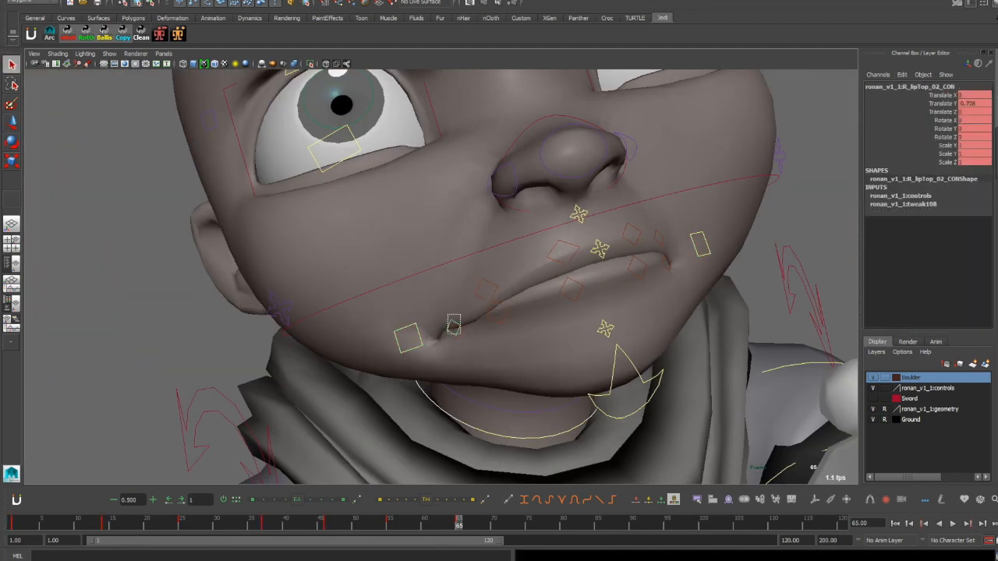
left_click(453, 327)
key("w")
key("w")
left_click_drag(468, 312, 586, 307, "alt")
left_click_drag(577, 234, 578, 239)
left_click_drag(521, 294, 467, 312)
- Adjust the left outer upper-lip control at frame 65 to 0.194 in Translate Y
left_click(581, 268)
key("w")
mouse_move(557, 225)
left_mouse_down()
mouse_move(566, 246)
mouse_move(557, 222)
left_mouse_up()
key("q")
left_click(590, 295)
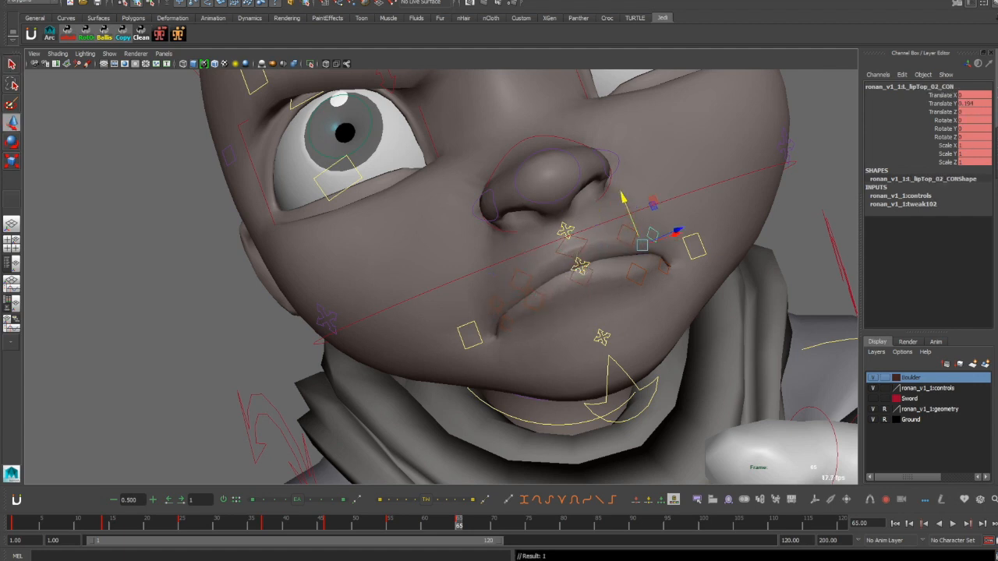
key("q")
- Lower the central mouth control slightly at frame 65
left_click(637, 274)
left_click_drag(593, 273, 573, 285, "alt")
right_click_drag(573, 285, 561, 257, "alt")
left_click(567, 208)
key("w")
left_click_drag(544, 167, 538, 183)
left_click(569, 227)
left_click(553, 205)
- Inspect the mouth shape from several angles and check the individual lip controls around it
left_click_drag(507, 234, 522, 265, "alt")
key("q")
left_click(516, 252)
key("w")
key("q")
right_click_drag(522, 265, 406, 265, "alt")
right_click_drag(468, 257, 421, 258, "alt")
key("q")
left_click(620, 239)
left_click(573, 258)
key("w")
key("q")
left_click_drag(484, 265, 483, 297, "alt")
- Step through the neighbouring keyframes and play the animation to check the revised mouth pose
key("comma")
key("comma")
key("comma")
key("period")
key("period")
key("period")
key("comma")
key("period")
key("alt+v")
key("alt+v")
key("period")
key("period")
key("period")
key("period")
key("period")
- Review the full-body pose at frame 65 through the shot camera and play the animation from there
left_click(552, 328)
key("e")
left_click(618, 319)
left_click(542, 337)
left_click_drag(538, 312, 476, 273, "alt")
key("q")
left_click(328, 195)
key("space")
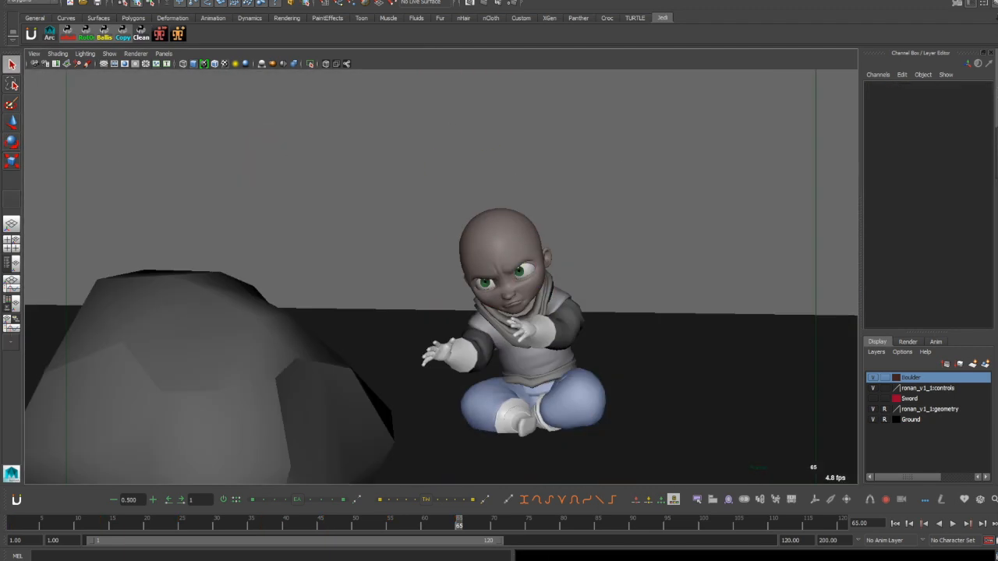
key("alt+v")
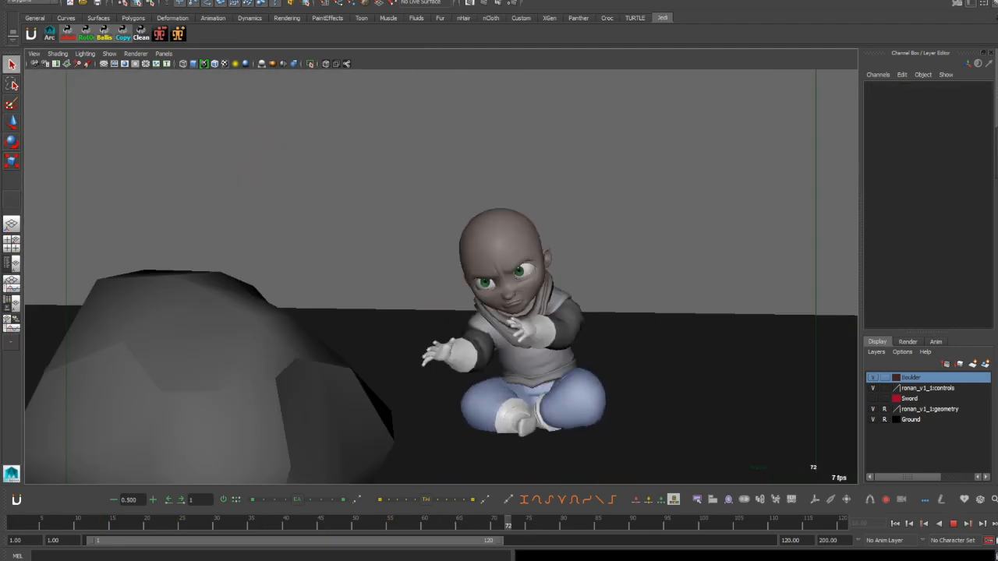
- Raise the character's body control slightly at frame 65 and compare it with the previous key
key("comma")
key("w")
left_click_drag(535, 328, 535, 324)
key("ctrl+z")
left_click_drag(527, 387, 527, 382)
key("comma")
key("period")
- Move the left knee IK control at frame 65 to about 28.255 in Translate X
key("space")
left_click(368, 414)
key("w")
left_click_drag(319, 419, 415, 410)
left_click_drag(437, 312, 593, 312, "alt")
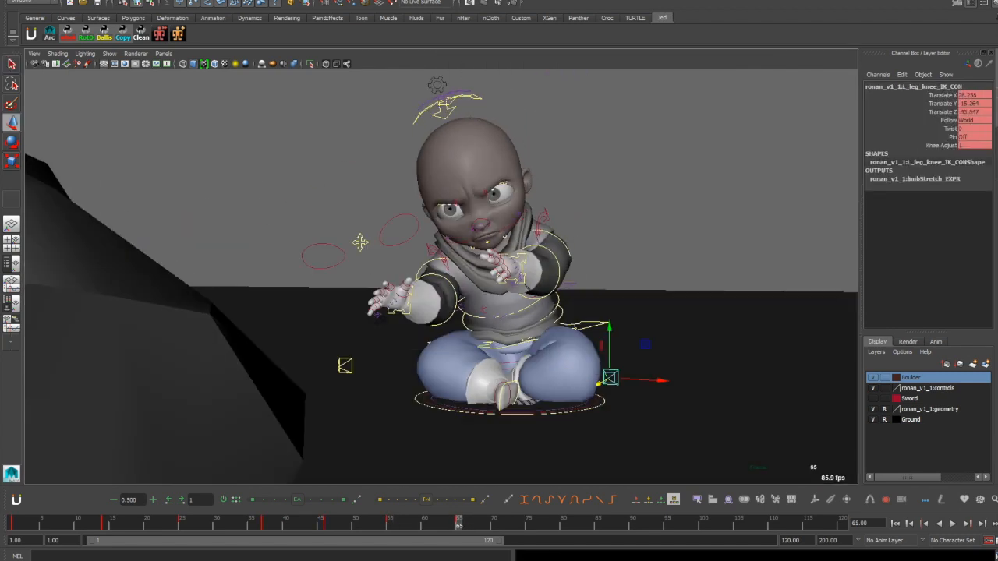
- Compare the pose with the previous key through the shot camera, key it, and play the animation
key("space")
key("comma")
key("period")
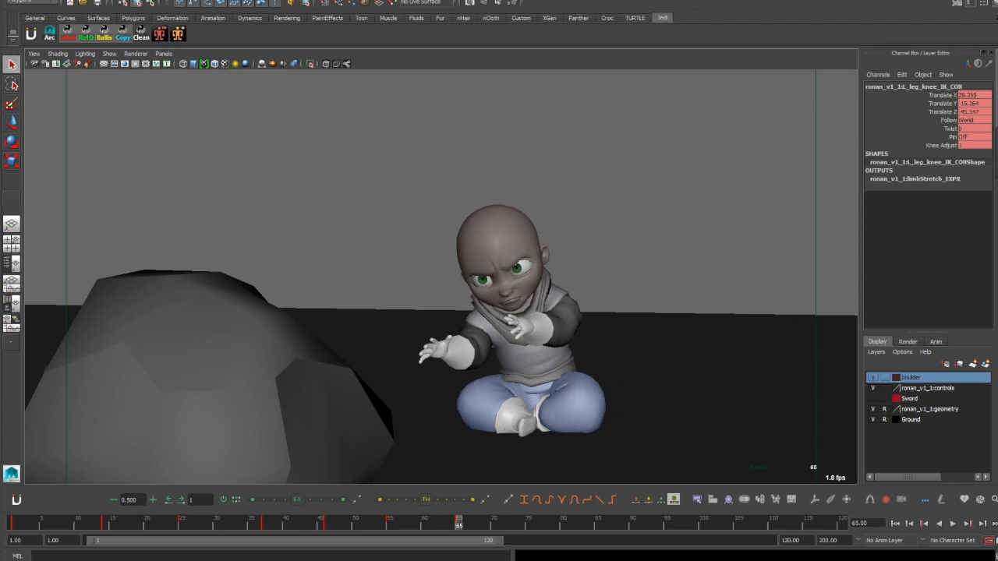
key("s")
key("alt+v")
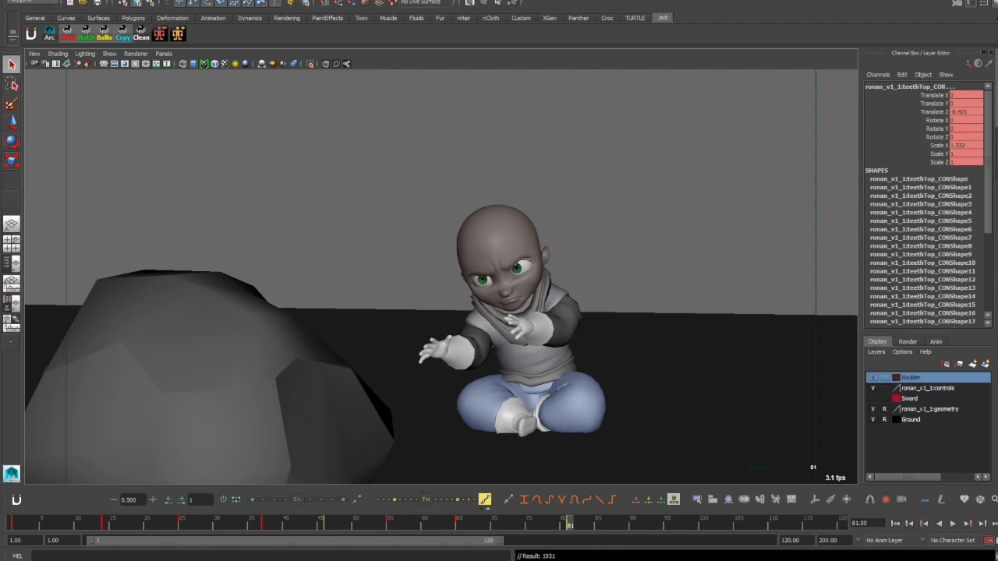
- Adjust the breakdown tool's key options for all controls at frame 81, and undo the last jump between keys
right_click(484, 499)
left_click(524, 549)
right_click(484, 499)
left_click(529, 460)
key("space")
key("space")
left_click_drag(624, 203, 476, 249, "alt")
key("ctrl+z")
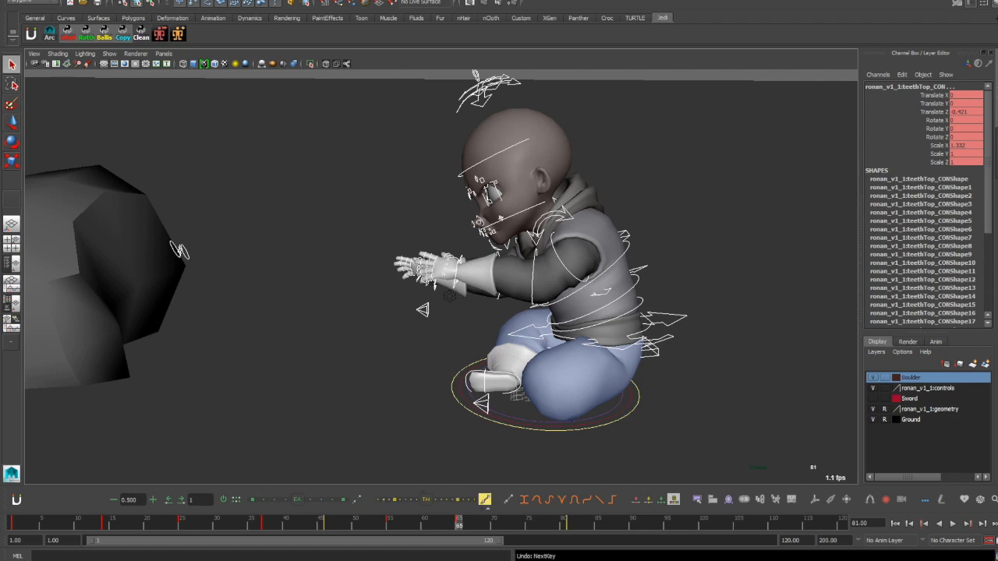
left_click_drag(475, 272, 534, 238, "alt")
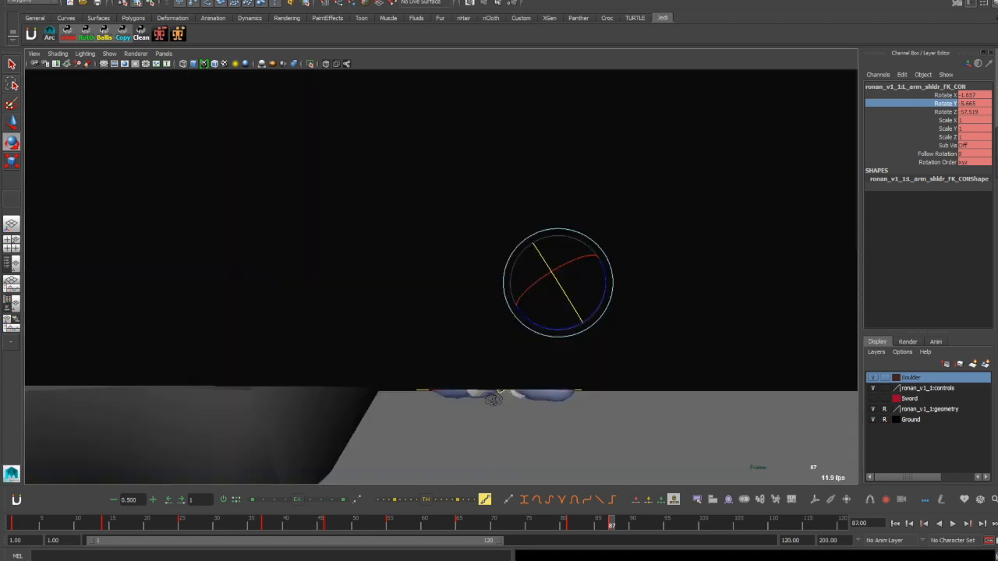
- Rotate the chest FK control at frame 87 to turn the upper body, and rotate the head control to match
key("q")
left_click_drag(494, 399, 459, 305, "alt")
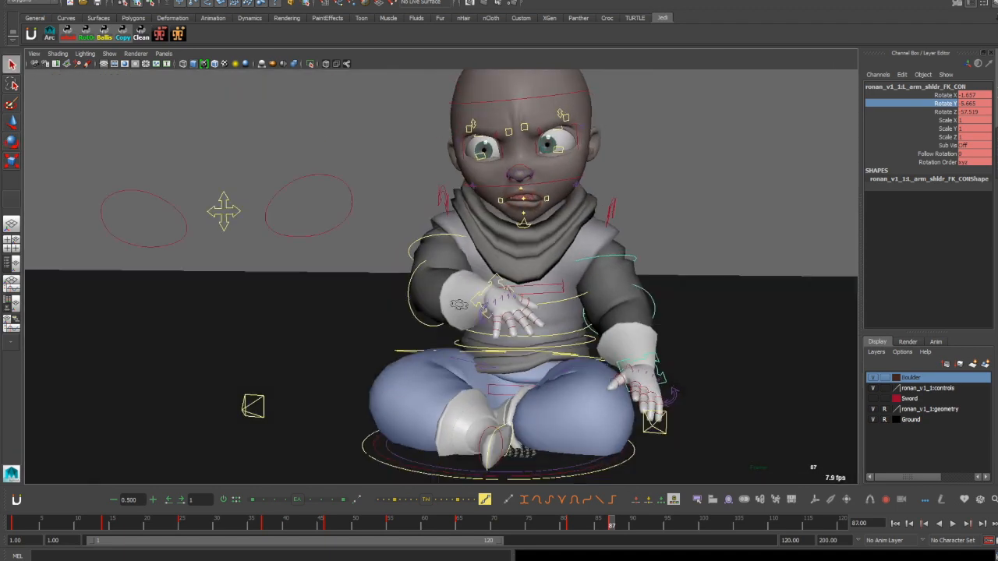
left_click(575, 297)
key("e")
left_click_drag(538, 234, 570, 253)
middle_click_drag(500, 258, 498, 326, "alt")
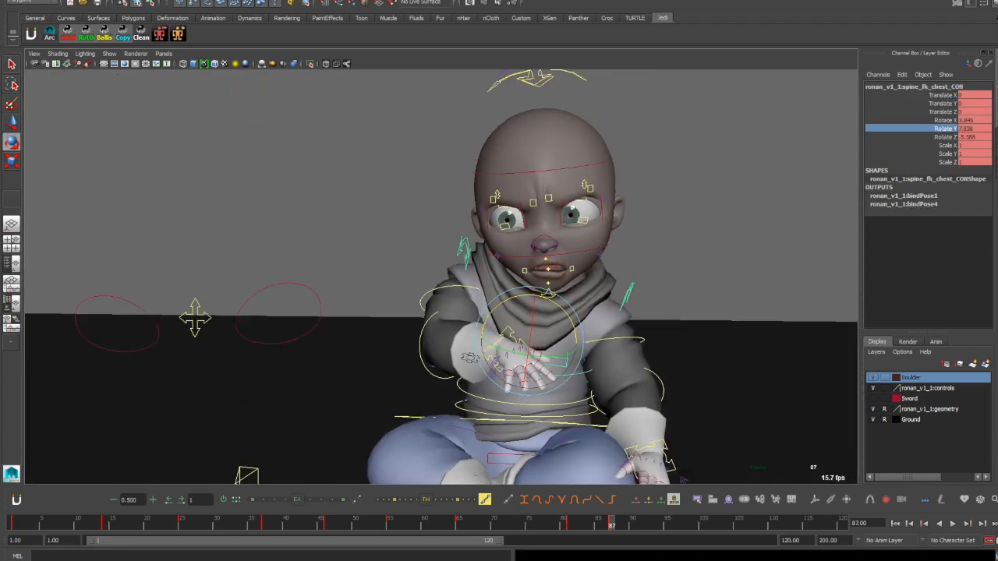
left_click(542, 75)
left_click_drag(563, 202, 577, 208)
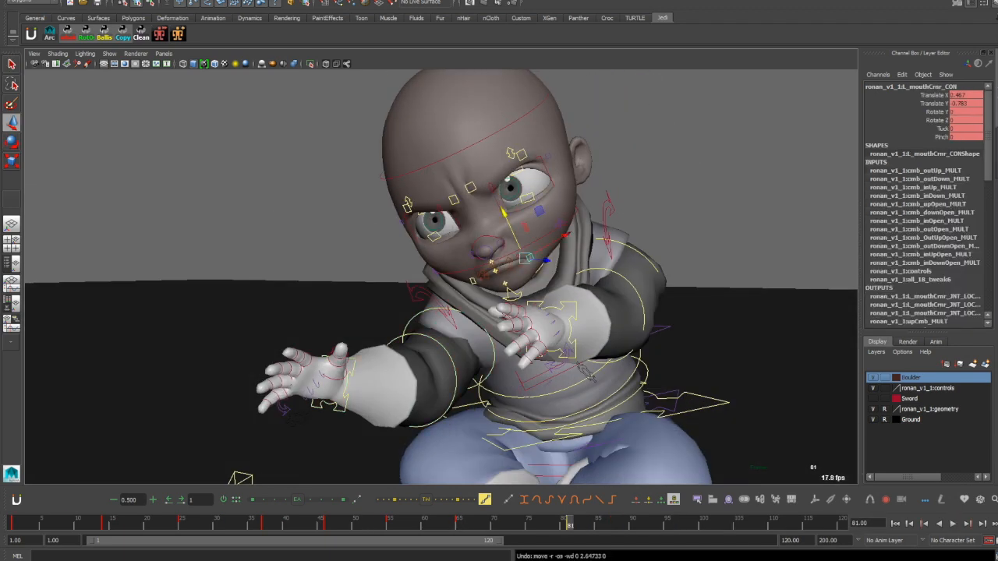
- Rotate the middle spine FK control at frame 87, viewing the character from behind
key("q")
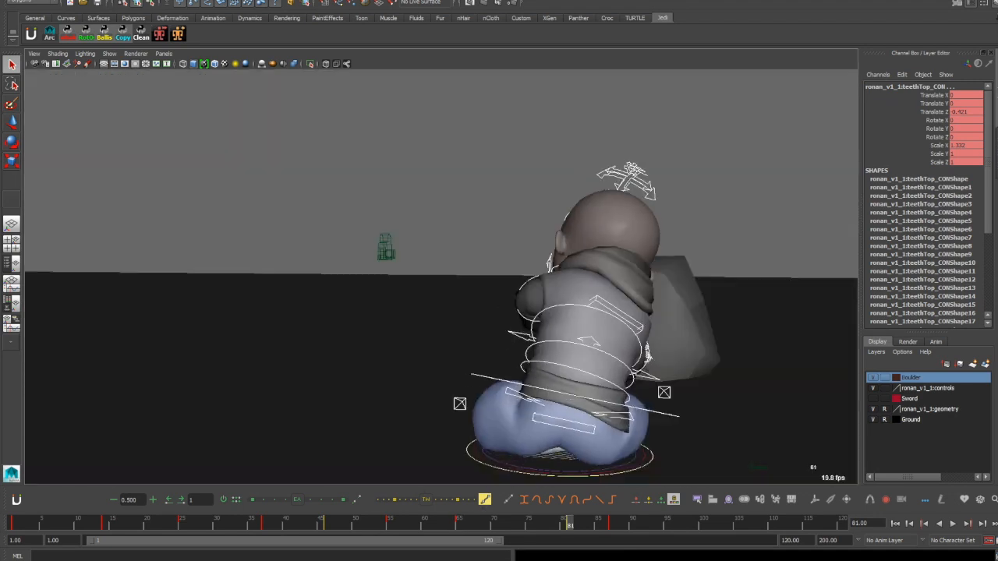
left_click_drag(499, 273, 436, 277, "alt")
key("period")
left_click(526, 363)
key("e")
left_click_drag(526, 312, 538, 314)
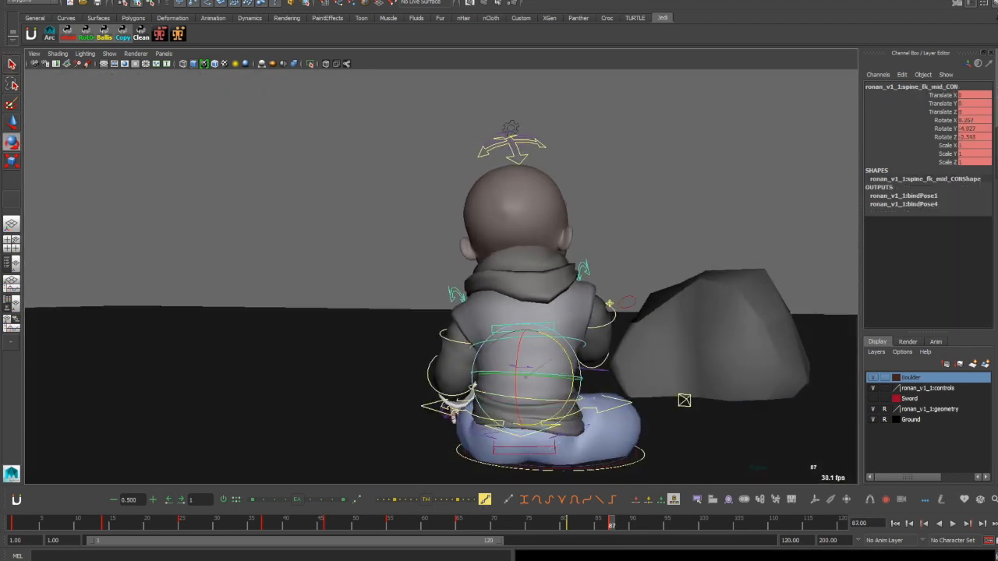
- Rotate the spine FK control around the waist at frame 81
key("comma")
key("q")
left_click(468, 343)
left_click(506, 362)
left_click(512, 368)
key("e")
left_click_drag(595, 373, 595, 357)
- Select the extra spine controls, including the mid-spine IK and hip-wiggle controls, and create a new display layer
key("q")
left_click(501, 333)
left_click(543, 261, "shift")
left_click(591, 307, "shift")
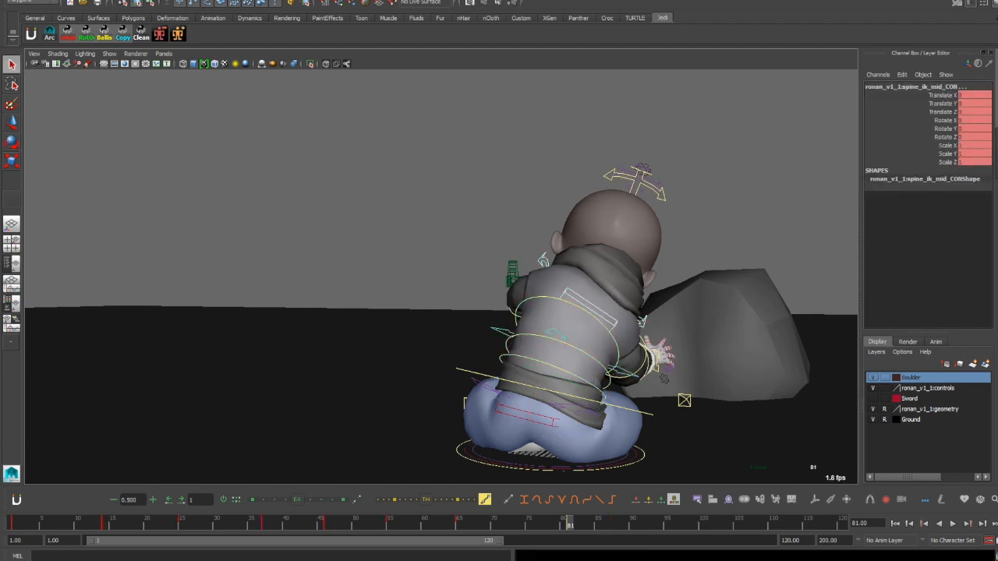
left_click(487, 387, "shift")
left_click(986, 364)
- Name the layer Extra_Spine_Contrls with a dark blue colour, and add the selected spine controls to it, hidden from view
double_click(910, 377)
type("EXT")
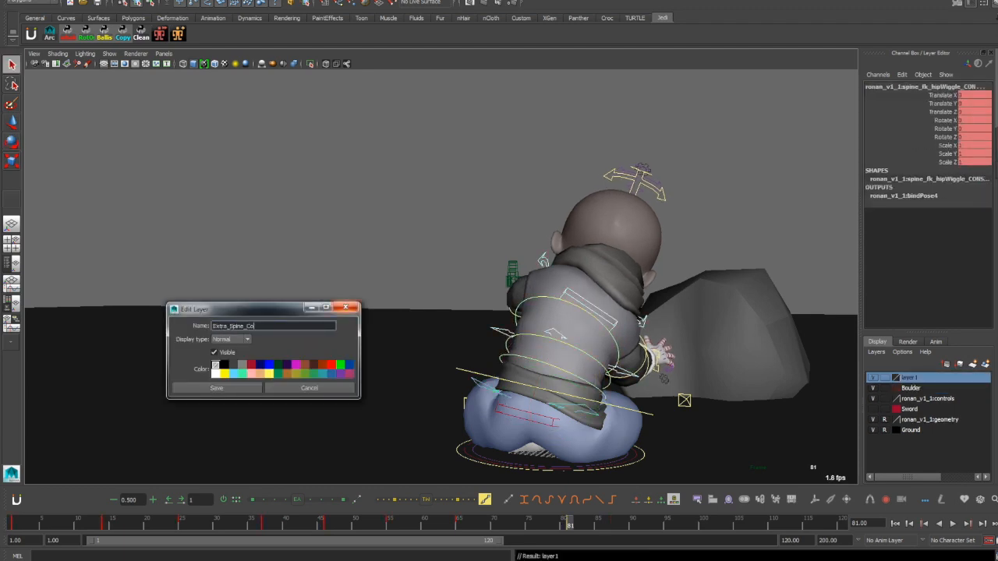
left_click(216, 388)
right_click(920, 378)
left_click(951, 391)
left_click(749, 211)
key("ctrl+z")
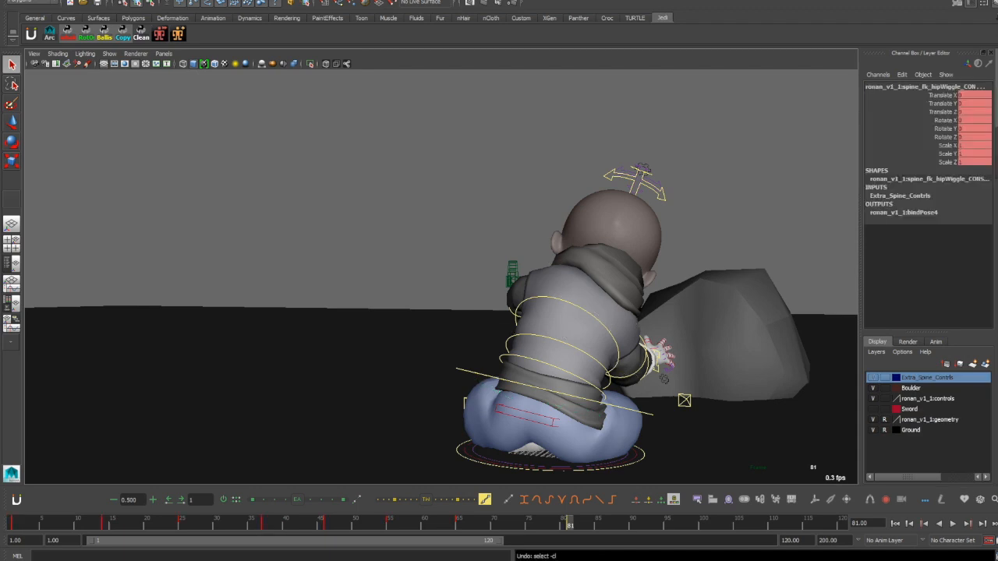
- Try to rotate the left arm's FK control at frame 81, checking the arm from the front
left_click_drag(390, 234, 499, 269, "alt")
left_click(650, 329)
left_click_drag(374, 281, 655, 253, "alt")
left_click(583, 304)
key("e")
key("q")
left_click_drag(468, 296, 515, 311, "alt")
left_click(702, 234)
left_click(616, 273)
left_click(555, 290)
key("e")
left_click_drag(611, 273, 609, 286)
left_click(575, 300)
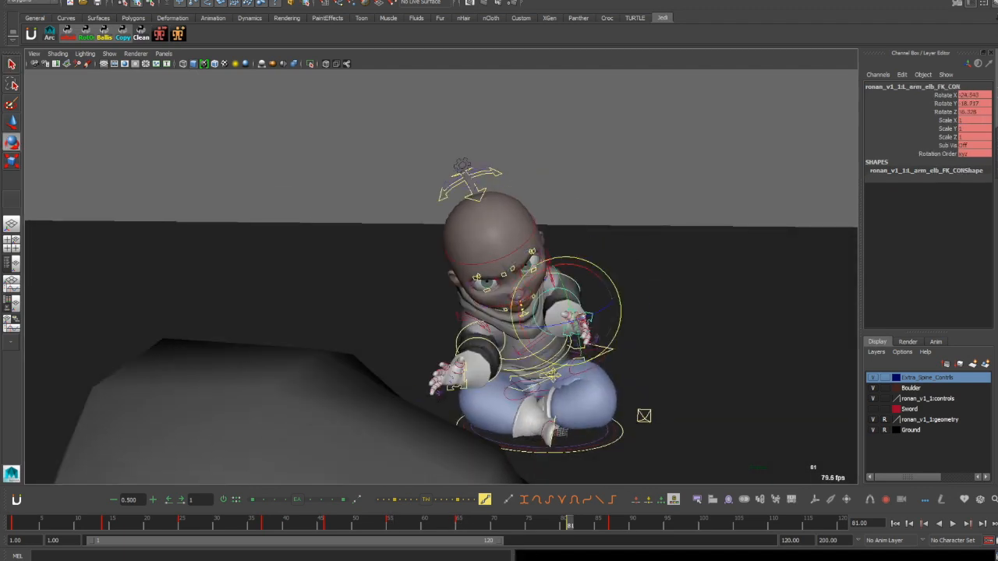
key("ctrl+z")
key("ctrl+z")
- Set the left elbow FK control's Rotate X and Rotate Z to 0 at frame 81
left_click(578, 300)
left_click(975, 95)
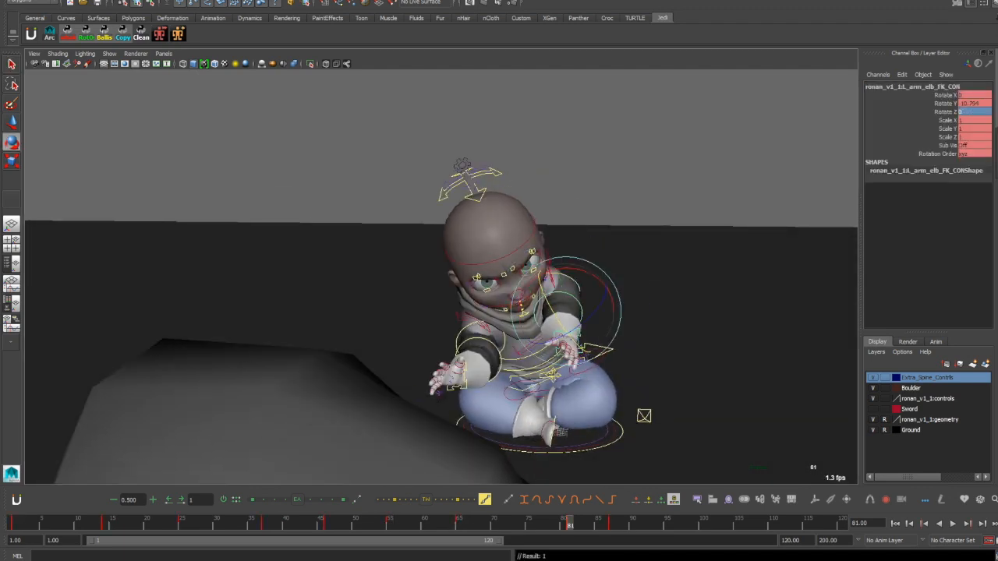
- Select the right shoulder's FK control and examine the arm pose at the neighbouring keys from different angles
left_click(579, 289)
left_click_drag(569, 320, 258, 303, "alt")
key(".")
key(".")
key("q")
left_click(511, 355)
left_click_drag(179, 343, 511, 312, "alt")
key("e")
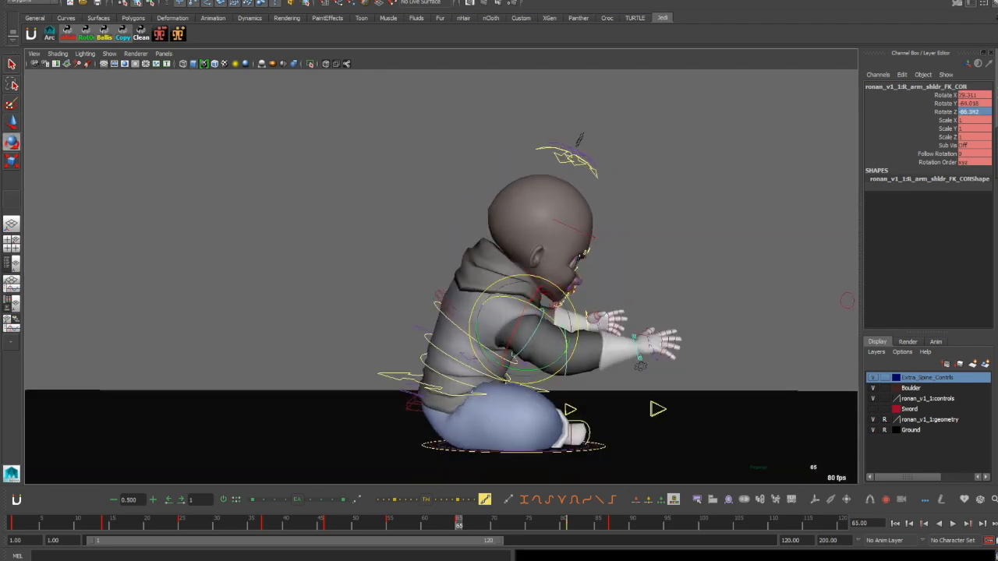
- Select the right hand's FK control, compare its poses across the keys, and play back the arm motion from the front
key(".")
left_click(646, 349)
left_click_drag(546, 343, 257, 335, "alt")
key(".")
key(".")
left_click_drag(390, 335, 515, 327, "alt")
key("alt+v")
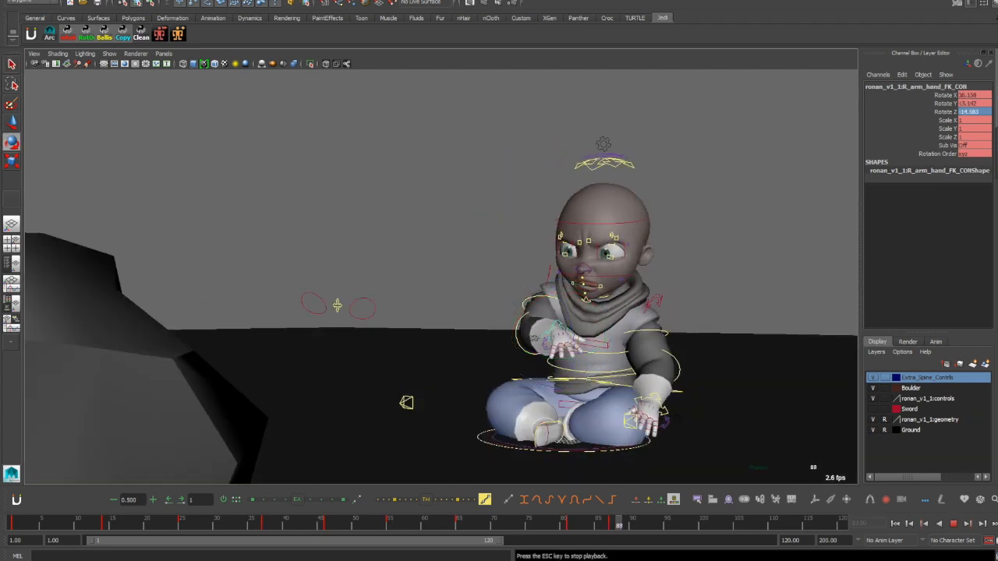
key("alt+v")
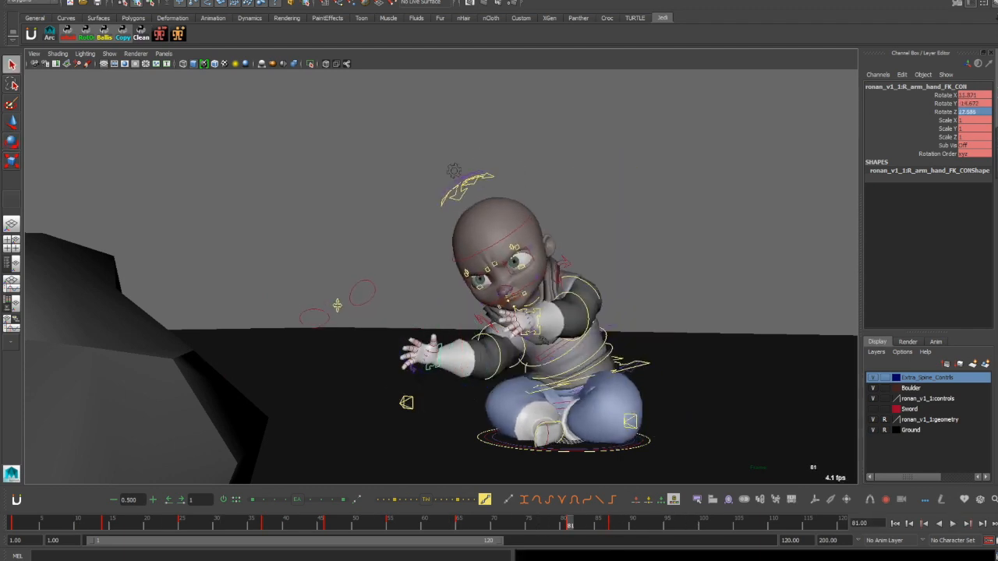
- Reshape the mouth at frame 81 by moving the face controls around it
right_click_drag(437, 312, 593, 312, "alt")
left_click(571, 269)
key("w")
left_click(465, 316)
key("q")
left_click(520, 339)
key("w")
left_click(571, 270)
left_click_drag(558, 248, 543, 245)
left_click(520, 339)
left_click(468, 315)
left_click_drag(489, 298, 502, 333)
- Refine the lip shape at frame 81 with the individual mouth controls
key("e")
key("w")
left_click(546, 301)
key("q")
left_click(492, 333)
key("w")
left_click(496, 411)
key("e")
key("q")
left_click(516, 359)
key("w")
- Raise the left mouth-corner control at frame 81 and set its Tuck to 0.4
left_click(527, 321)
left_click(488, 330)
left_click(527, 321)
key("q")
left_click(518, 362)
key("w")
key("q")
left_click(529, 327)
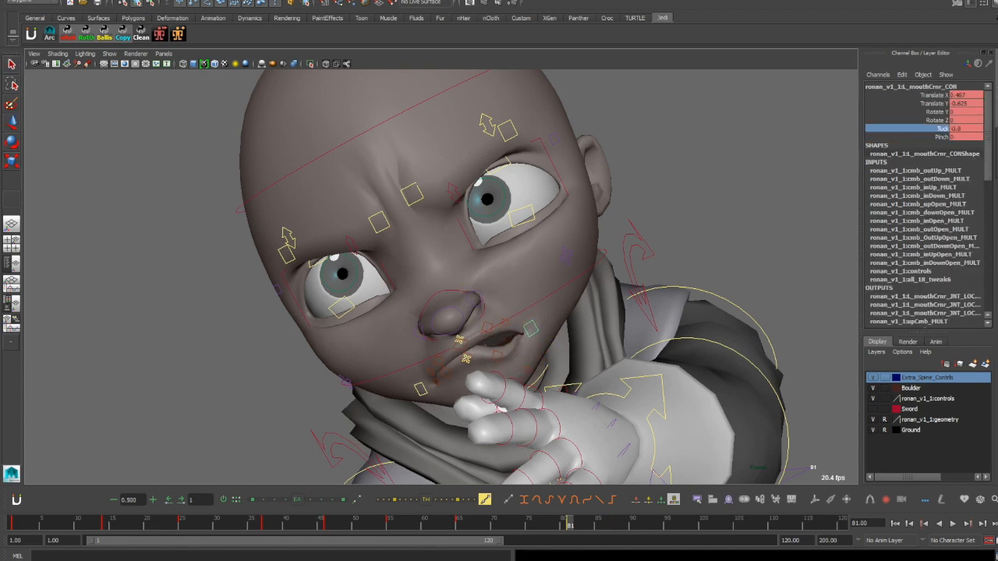
left_click(530, 370)
key("q")
left_click(534, 328)
key("w")
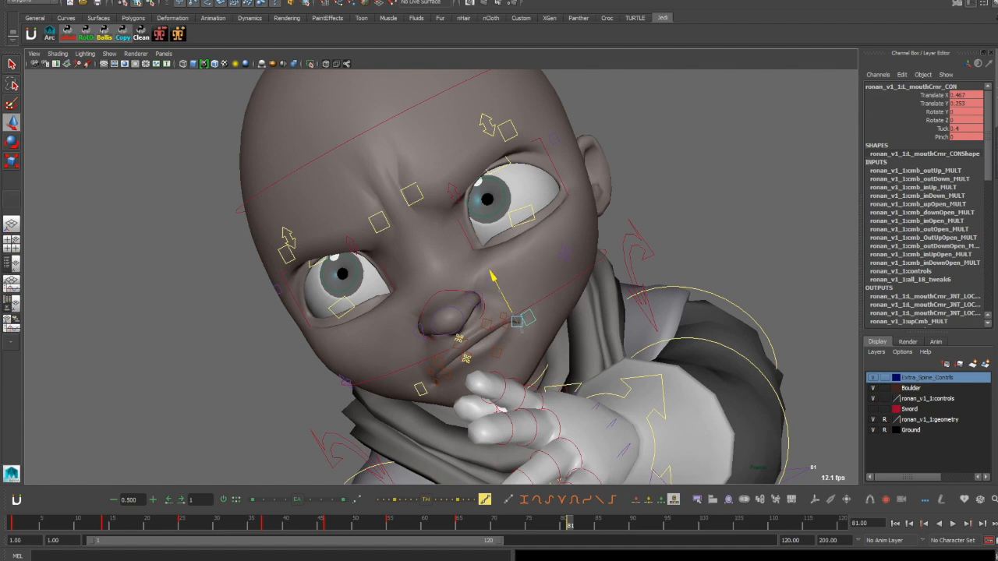
- Compare the right mouth corner with frame 65 and adjust the right lower-lip control at frame 81
left_click(458, 524)
left_click(420, 389)
left_click(570, 524)
key("q")
left_click(460, 365)
key("w")
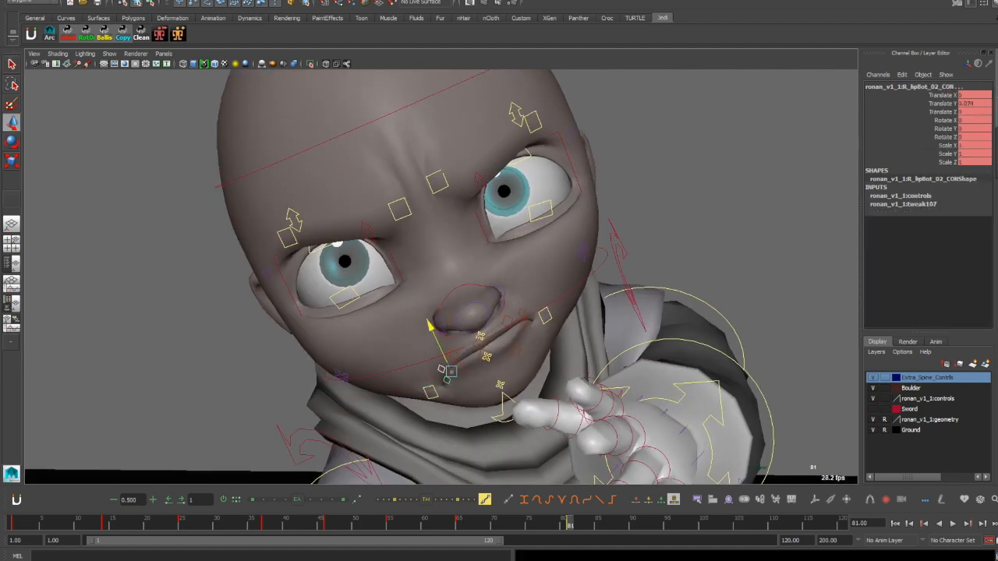
key("q")
key("w")
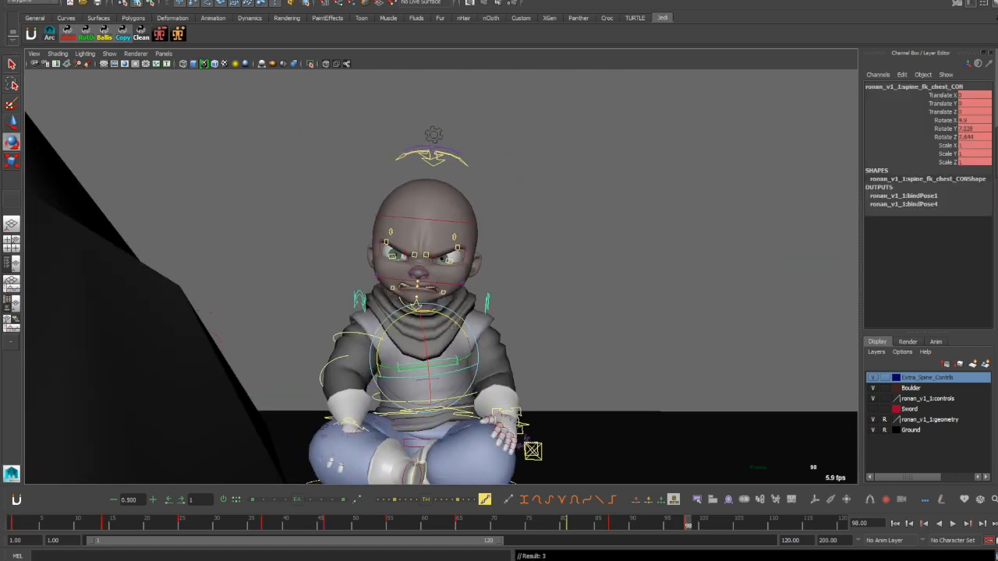
- Switch the right arm to IK at frame 98 and place its hand on the right knee
key("w")
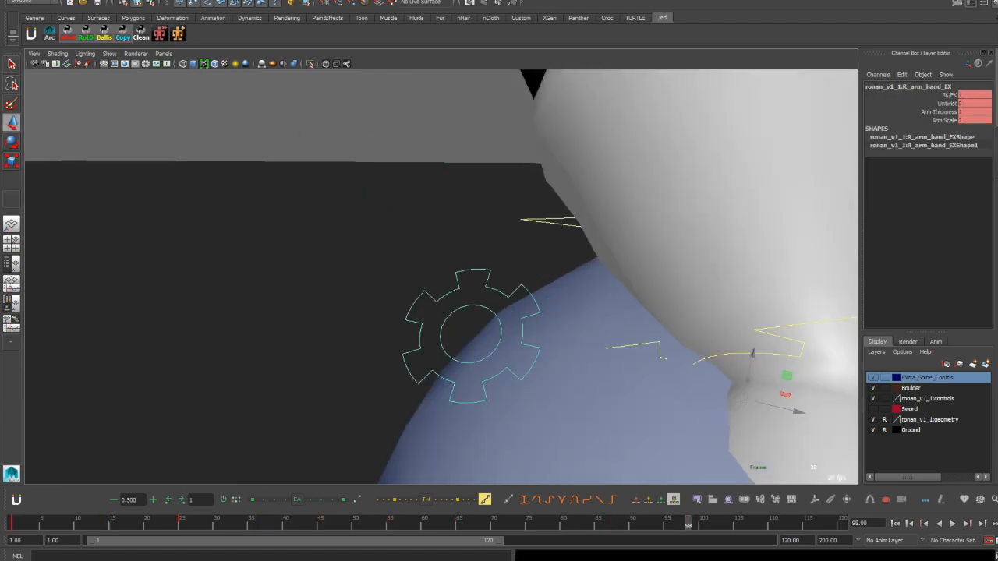
key("q")
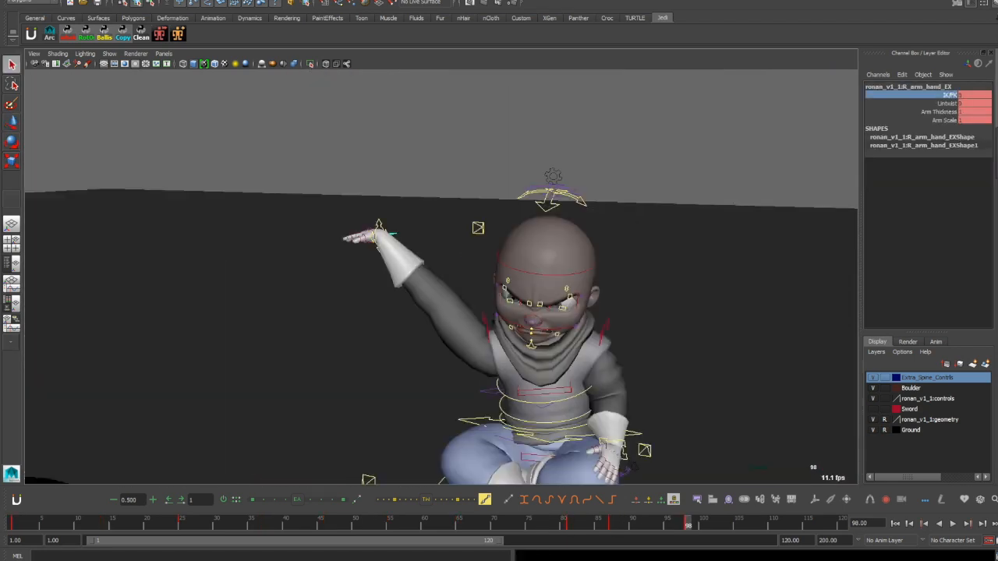
key("w")
key("e")
key("w")
key("q")
left_click(615, 400)
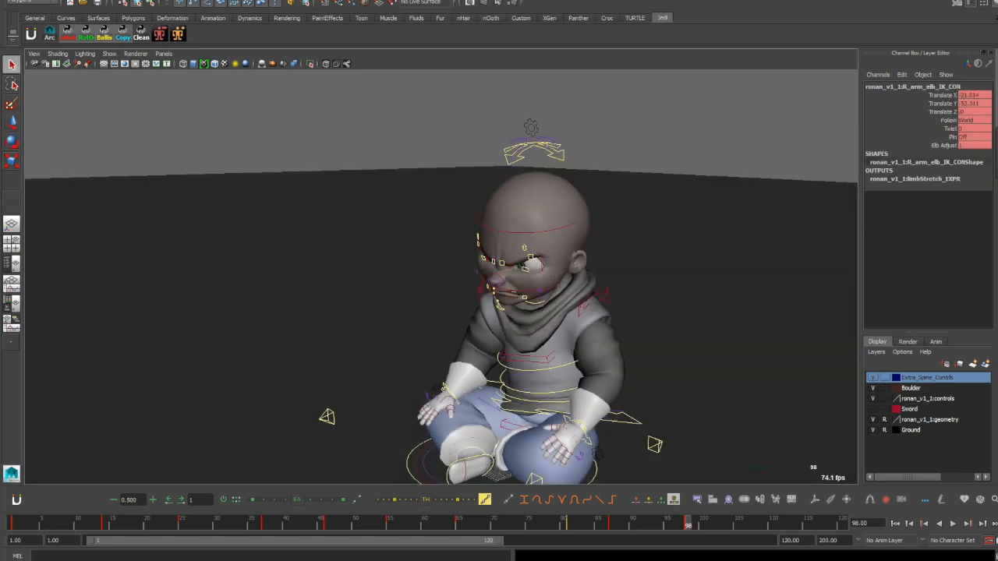
- Refine the right hand's placement on the knee at frame 98 and adjust the right elbow's IK control behind the body
key("w")
left_click_drag(649, 400, 668, 382)
left_click(501, 310)
key("e")
left_click(494, 387)
key("e")
key("w")
left_click_drag(507, 305, 531, 270)
key("e")
key("w")
key("e")
left_click(248, 296)
key("w")
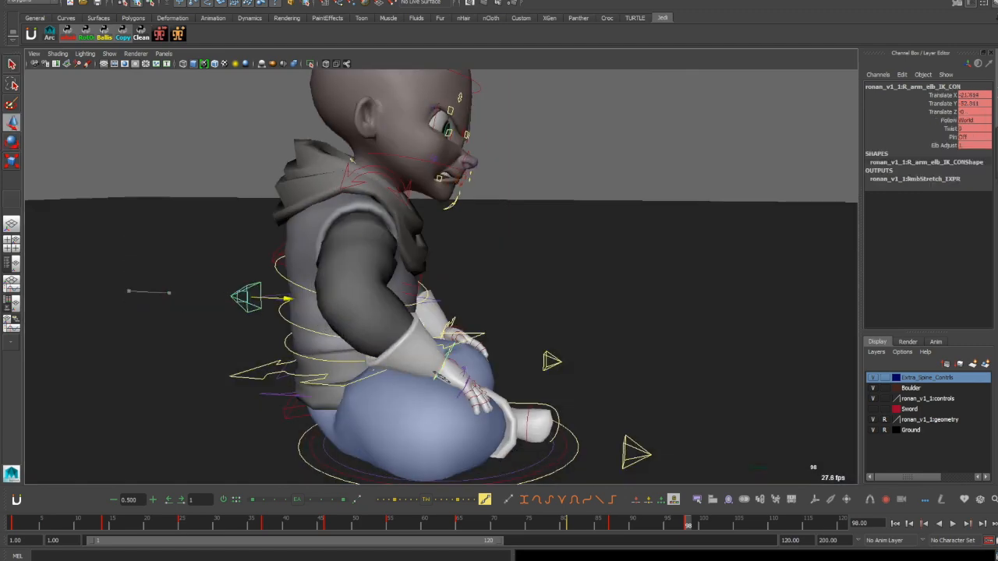
- Select the head and spine FK controls and compare the body lean at earlier keys, including frame 81, from the side
key("comma")
key("comma")
left_click(421, 131)
key("e")
left_click_drag(511, 352, 327, 343, "alt")
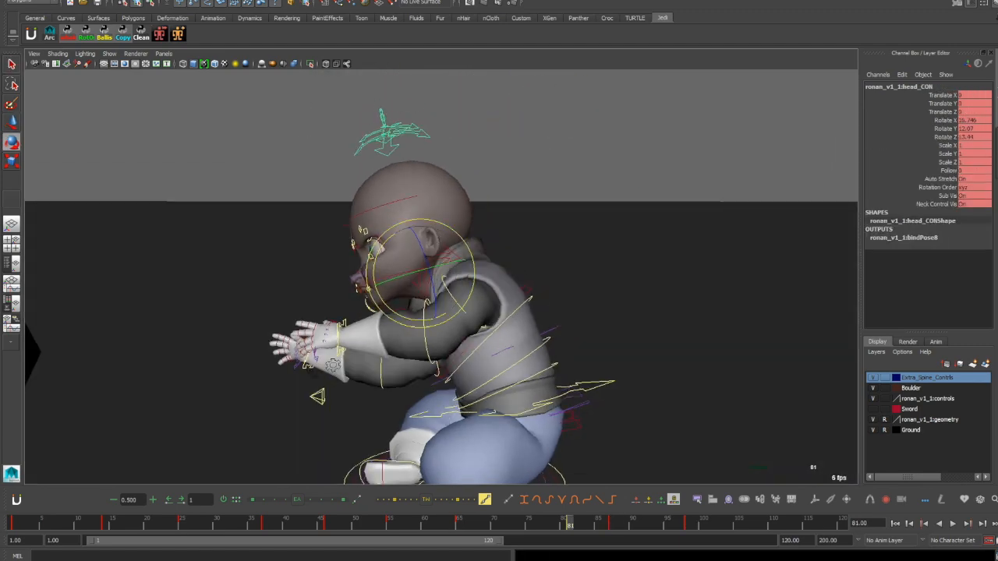
left_click(521, 323)
key("comma")
left_click(538, 353)
key("comma")
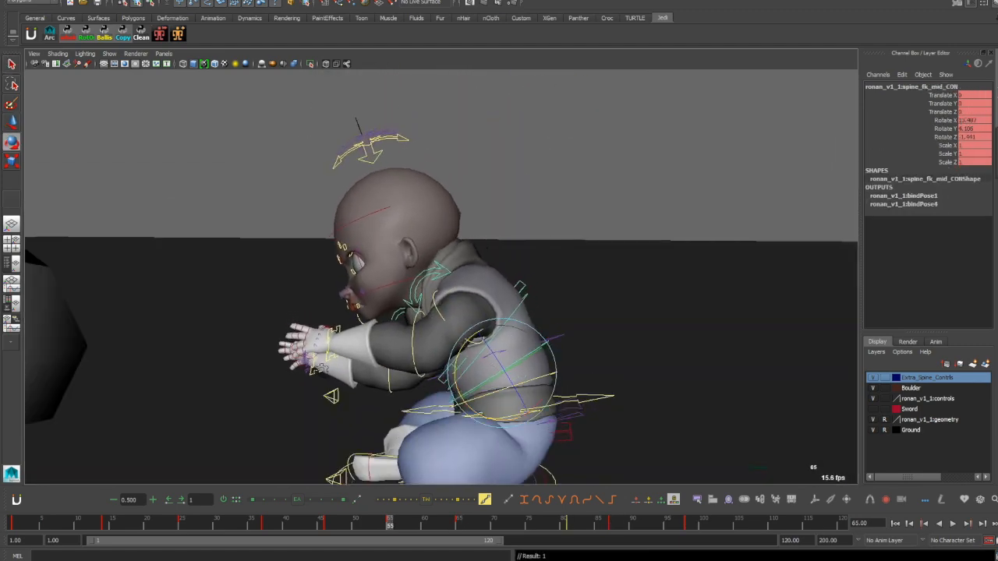
- Return to frame 98 and select the waist FK control for rotation, with the body viewed from the side
key("period")
key("period")
key("period")
key("period")
left_click_drag(390, 312, 578, 327, "alt")
key("period")
key("period")
key("period")
key("period")
key("period")
key("period")
key("period")
key("period")
key("period")
left_click(505, 383)
key("q")
key("e")
left_click_drag(312, 319, 44, 319, "alt")
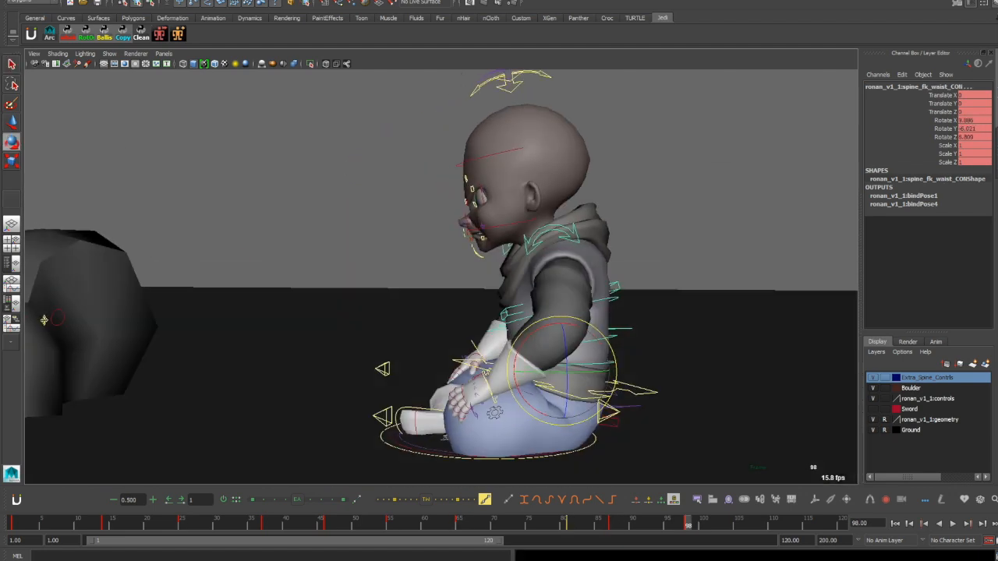
- Adjust the spine FK controls at frame 105, comparing the side profile with the previous key
key("period")
key("q")
mouse_move(390, 312)
left_mouse_down("alt")
mouse_move(670, 319)
mouse_move(390, 296)
left_mouse_up("alt")
key("comma")
key("comma")
key("comma")
key("comma")
key("period")
key("period")
key("period")
key("period")
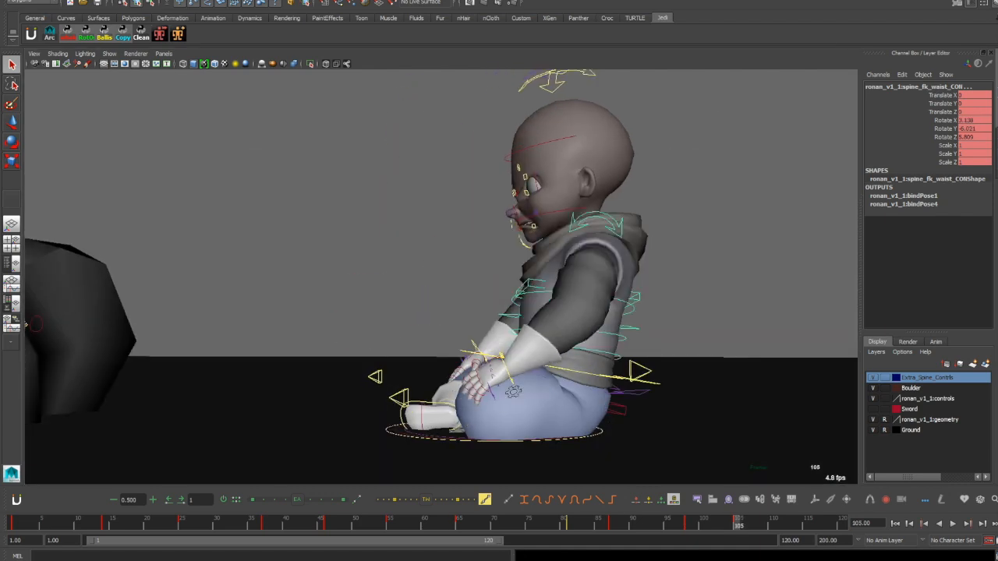
key("period")
key("e")
left_click_drag(512, 392, 478, 416, "alt")
key("comma")
key("period")
key("q")
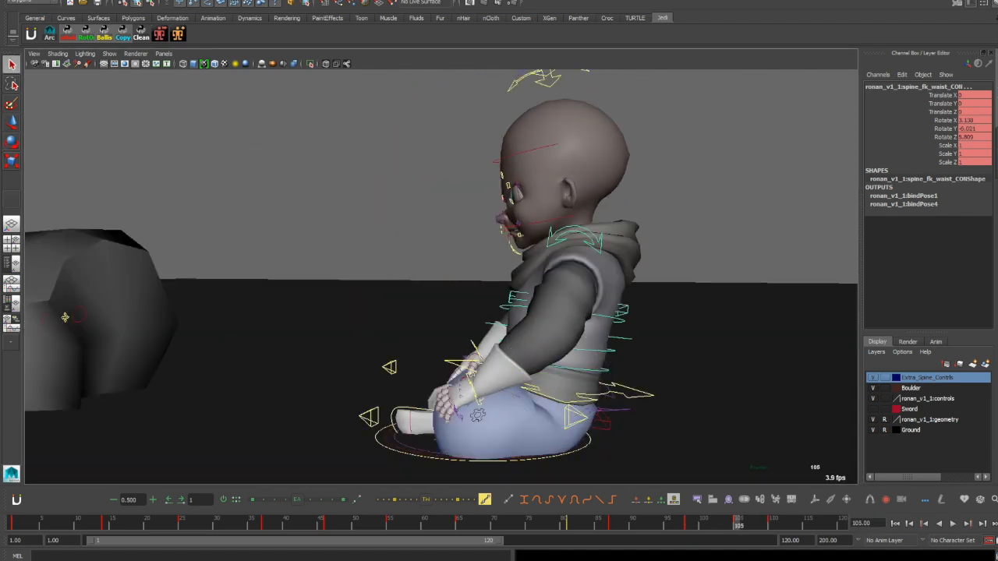
- Rotate the chest and waist FK controls at frame 105, working from the front
key("w")
key("comma")
mouse_move(436, 312)
left_mouse_down("alt")
mouse_move(608, 327)
mouse_move(437, 312)
left_mouse_up("alt")
left_click_drag(543, 426, 557, 95, "alt")
key("e")
key("period")
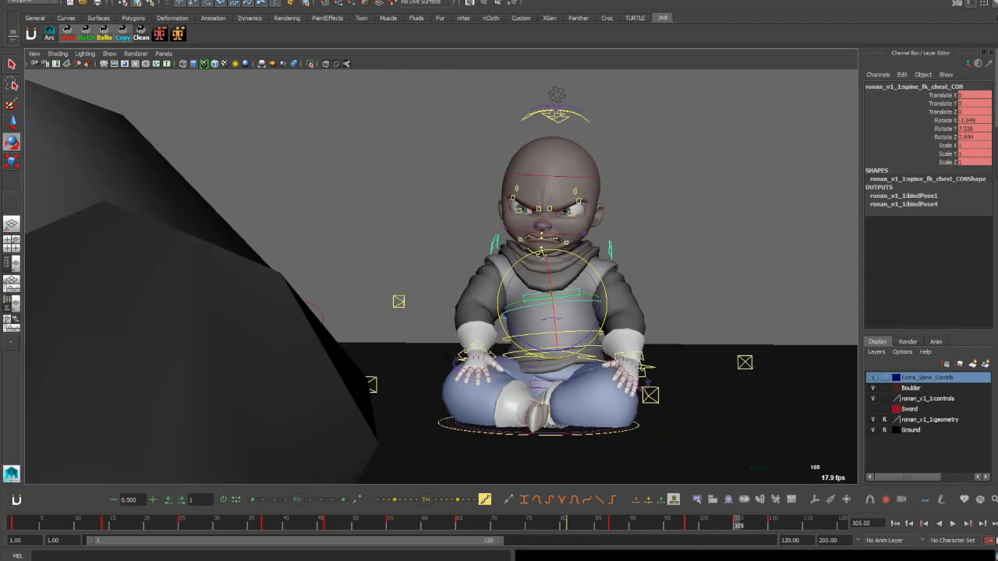
key("comma")
key("comma")
left_click(555, 344)
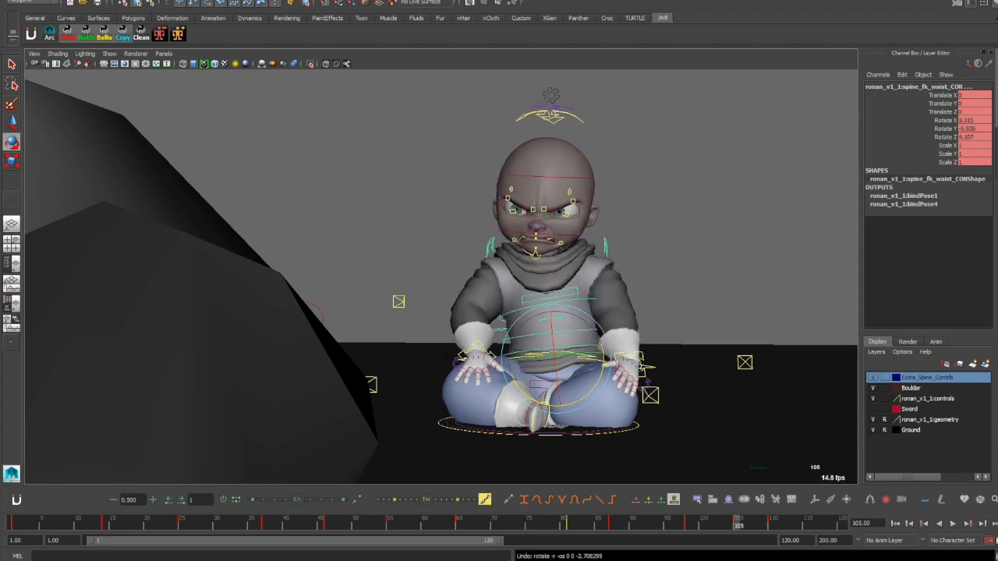
- Rotate the left clavicle control slightly at frame 105
key("q")
left_click(601, 245)
key("e")
left_click_drag(596, 265, 598, 275)
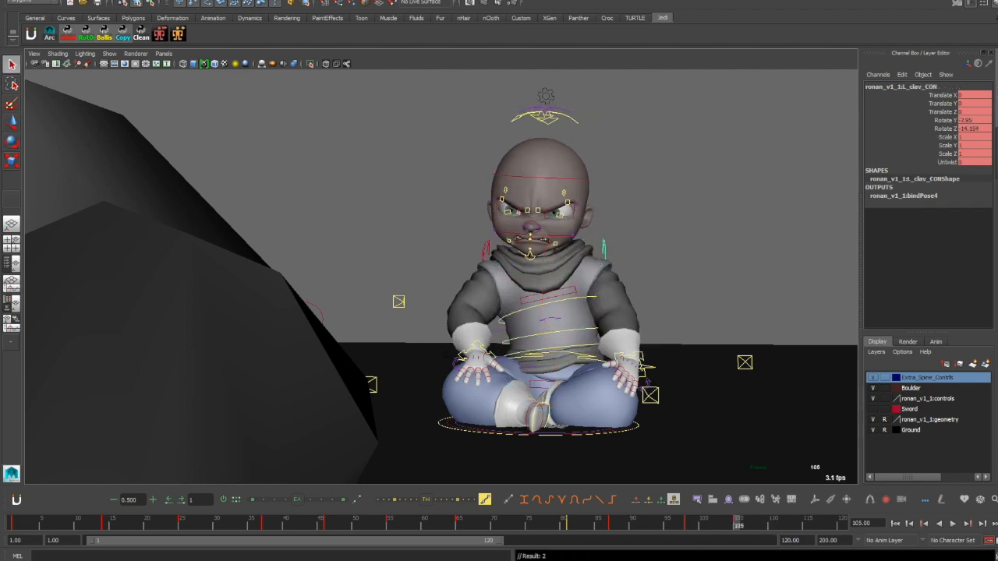
- Adjust the spine controls and the spine master control to refine the torso pose at frame 105
left_click_drag(616, 328, 445, 336, "alt")
left_click(609, 300)
left_click_drag(577, 335, 522, 347, "alt")
left_click(552, 340)
key("e")
key("q")
left_click(653, 377)
key("e")
- Select all of the character's controls at the previous key and set a key on them
key("comma")
left_click_drag(437, 74, 679, 437)
key("s")
- Adjust the spine master and hip controls from the side to refine the body's settling motion from frame 98
left_click(653, 378)
left_click_drag(530, 343, 546, 321, "alt")
key("e")
key("period")
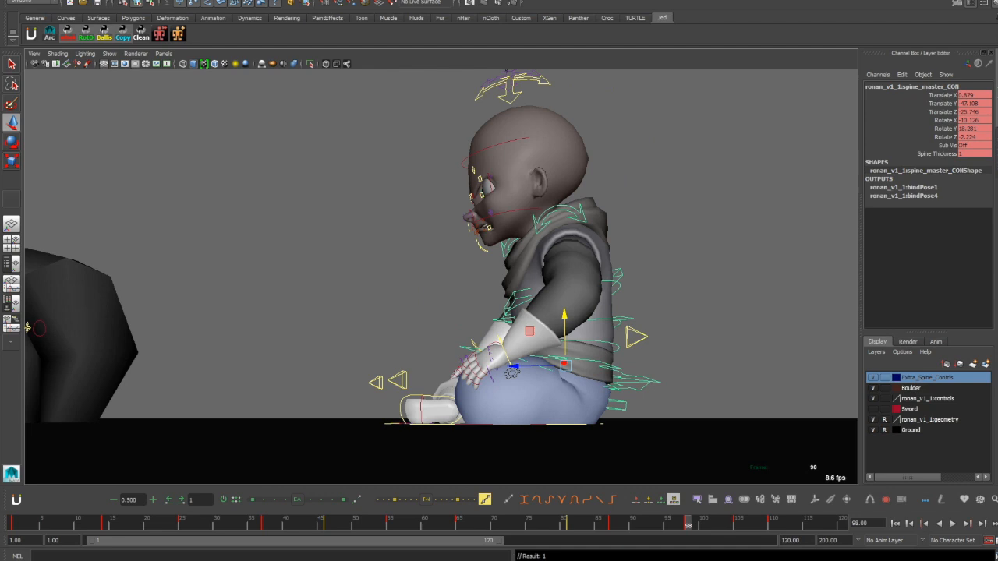
key("period")
left_click(624, 395)
mouse_move(530, 335)
left_mouse_down("alt")
mouse_move(534, 351)
mouse_move(535, 331)
left_mouse_up("alt")
left_click(654, 364)
key("e")
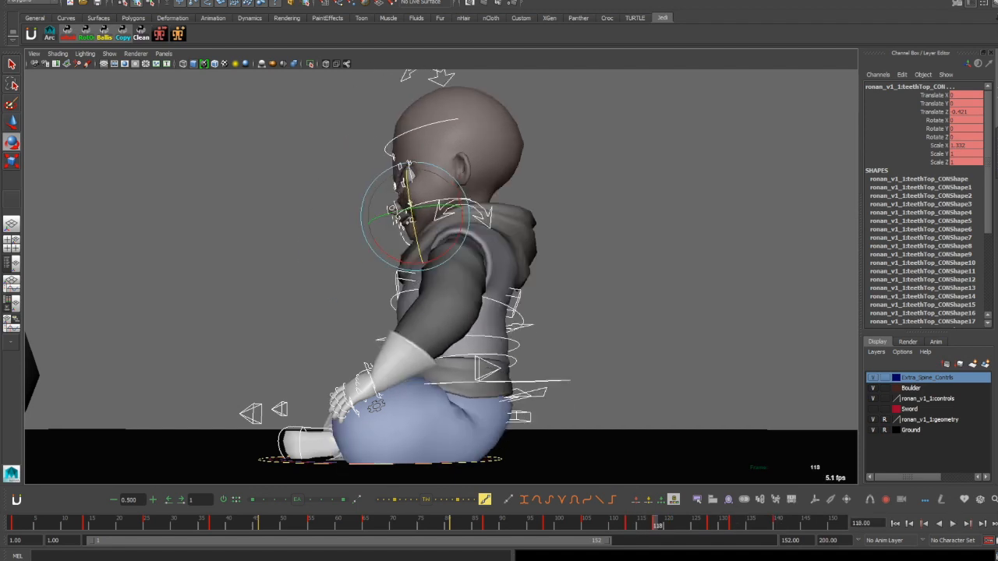
- Play back the animation from the side to review the body motion up to about frame 151
key("alt+v")
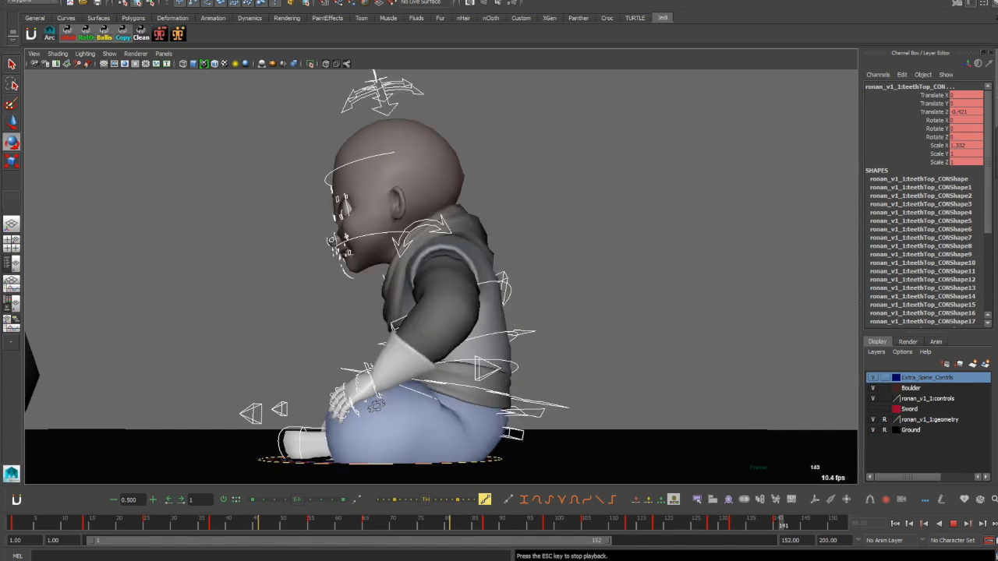
key("alt+v")
key("q")
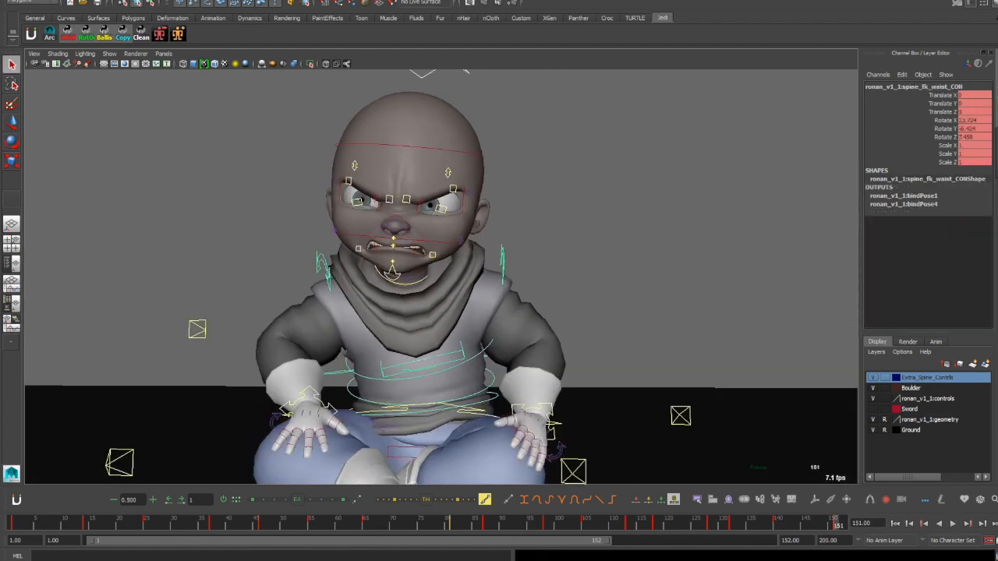
- Rotate the waist and chest FK spine controls at frame 151 to counter-tilt the torso from the front
key("e")
left_click_drag(457, 355, 477, 360)
left_click(435, 337)
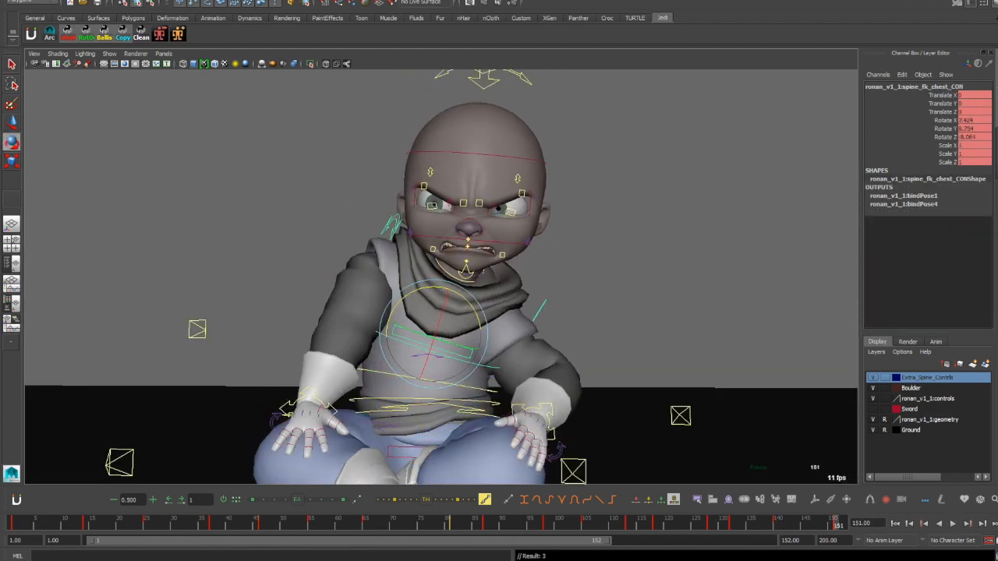
left_click_drag(437, 312, 434, 334)
- From the side, rotate the lower spine FK control and move the spine master control slightly up at frame 151
left_click_drag(546, 311, 351, 312, "alt")
left_click(437, 390)
left_click_drag(460, 362, 462, 378)
left_click(460, 401)
key("w")
left_click_drag(401, 369, 400, 363)
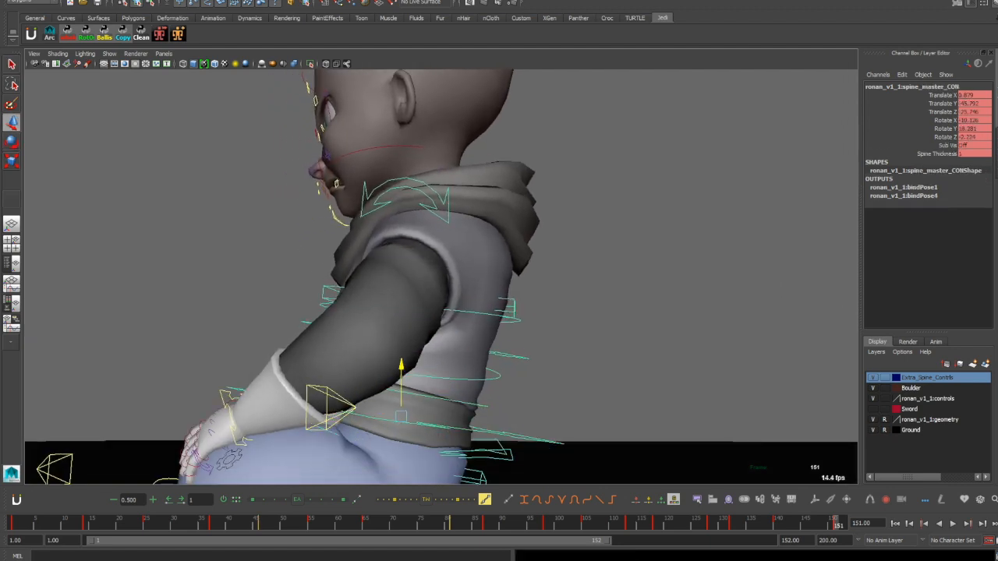
- Rotate the head control from the side to refine the head tilt at frame 151
key("q")
left_click_drag(390, 312, 453, 343, "alt")
right_click_drag(499, 312, 452, 312, "alt")
left_click(509, 115)
key("e")
left_click_drag(576, 290, 572, 302)
right_click_drag(499, 312, 444, 311, "alt")
left_click_drag(390, 311, 577, 312, "alt")
- Rotate the right arm's shoulder FK control at frame 151 to lift the hand off the knee
key("q")
left_click(391, 406)
left_click(404, 405)
left_click(391, 406)
left_click(436, 314)
key("e")
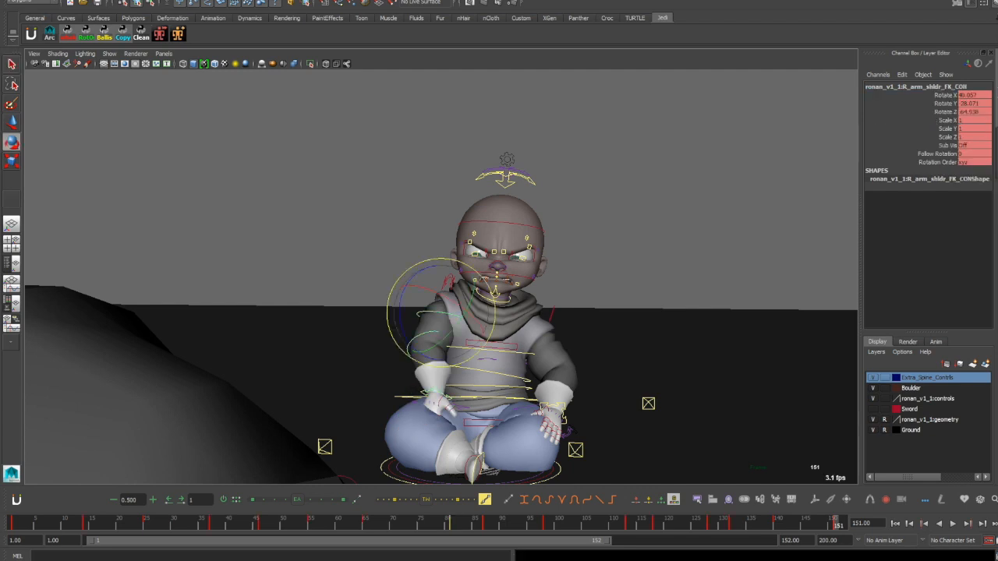
left_click(482, 320)
right_click_drag(468, 312, 562, 312, "alt")
left_click_drag(499, 296, 499, 367, "alt")
key("e")
- Curl the right hand's fingers and thumb into a fist and adjust the finger spread at frame 151
left_click_drag(577, 343, 405, 281, "alt")
left_click(297, 355)
left_click_drag(942, 162, 942, 187)
type("0")
key("Return")
middle_click_drag(499, 312, 374, 312)
left_click_drag(374, 312, 561, 296, "alt")
right_click_drag(468, 312, 593, 312, "alt")
mouse_move(593, 311)
left_mouse_down("alt")
mouse_move(405, 296)
mouse_move(593, 296)
left_mouse_up("alt")
left_click(942, 154)
left_click(948, 145)
- Adjust the right hand and right clavicle controls to refine the arm folded across the chest at frame 151
left_click_drag(499, 312, 436, 296, "alt")
left_click(510, 294)
key("e")
key("q")
right_click_drag(562, 296, 343, 296, "alt")
left_click_drag(468, 265, 449, 328, "alt")
left_click(446, 232)
key("e")
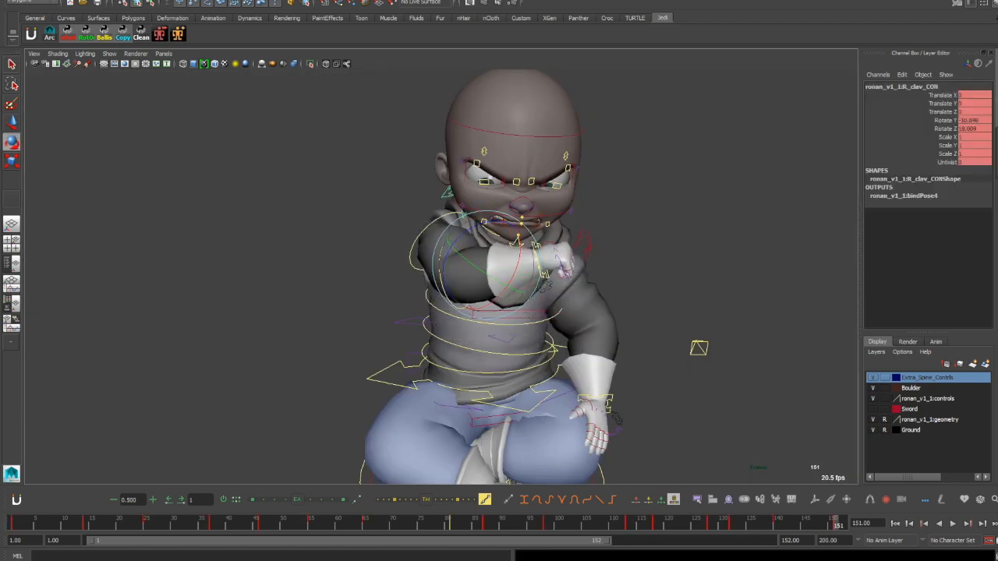
left_click(450, 308)
left_click_drag(546, 296, 422, 289, "alt")
- Rotate the right arm's shoulder FK control to raise the forearm in front of the face at frame 151
key("q")
left_click(436, 281)
key("e")
left_click(594, 214)
left_click_drag(605, 226, 577, 242)
left_click_drag(437, 273, 577, 312, "alt")
key("q")
right_click_drag(499, 296, 421, 296, "alt")
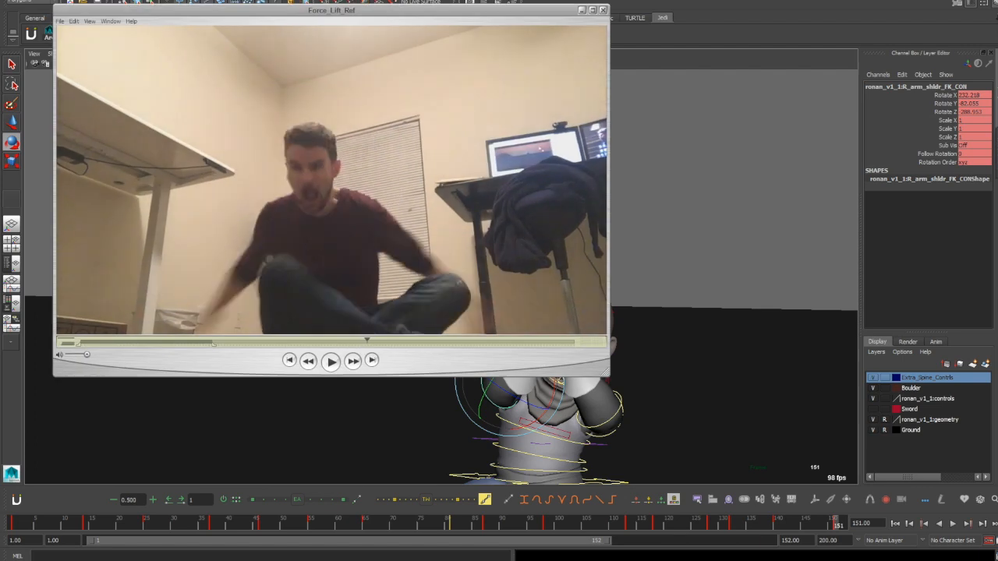
- Step back and forth through the Force_Lift_Ref reference video to study the arm swing and body motion
key("Left")
key("Left")
key("Left")
key("Left")
key("Left")
key("Left")
key("Left")
key("Left")
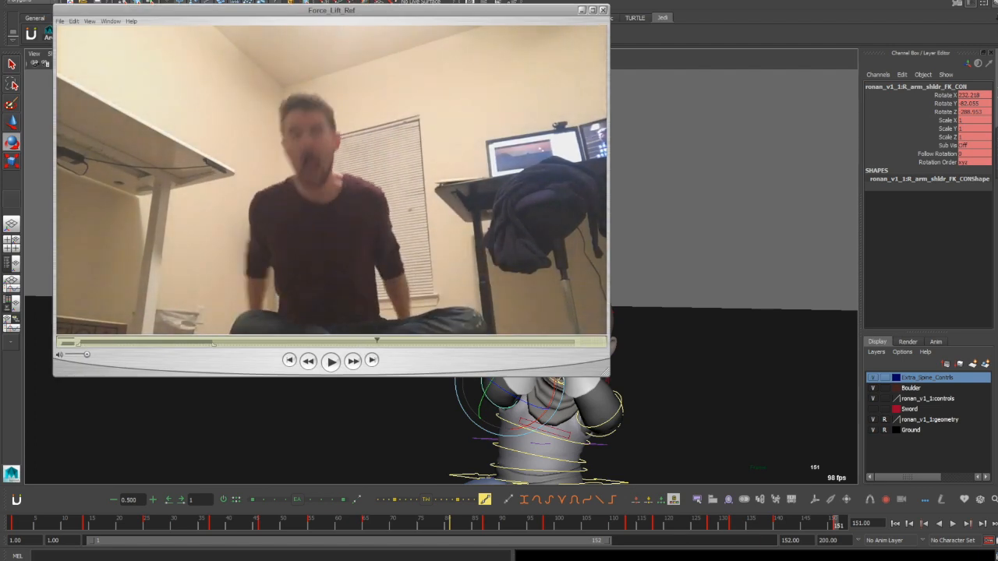
key("Left")
key("Left")
key("Left")
key("Left")
key("Left")
key("Left")
key("Left")
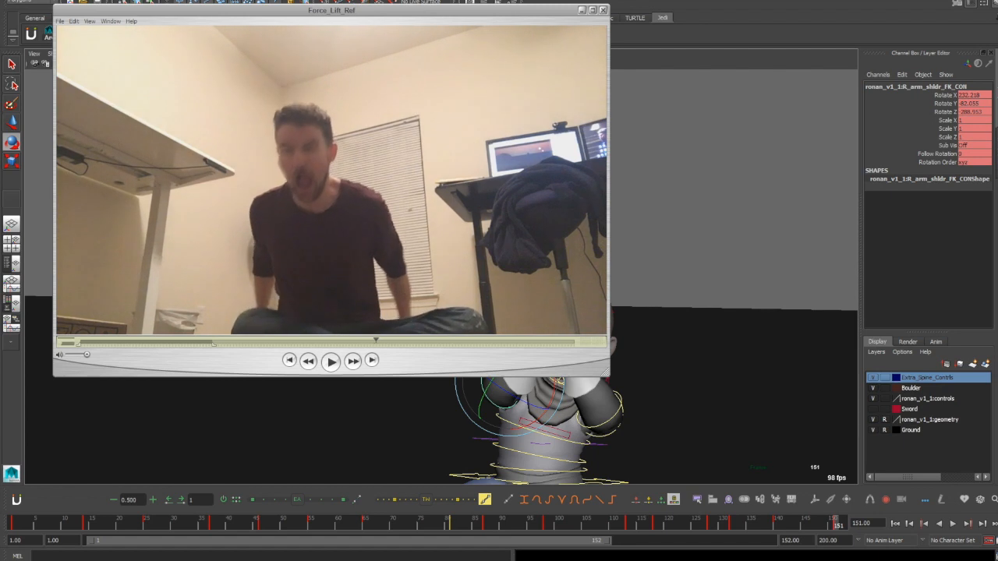
key("Right")
key("Right")
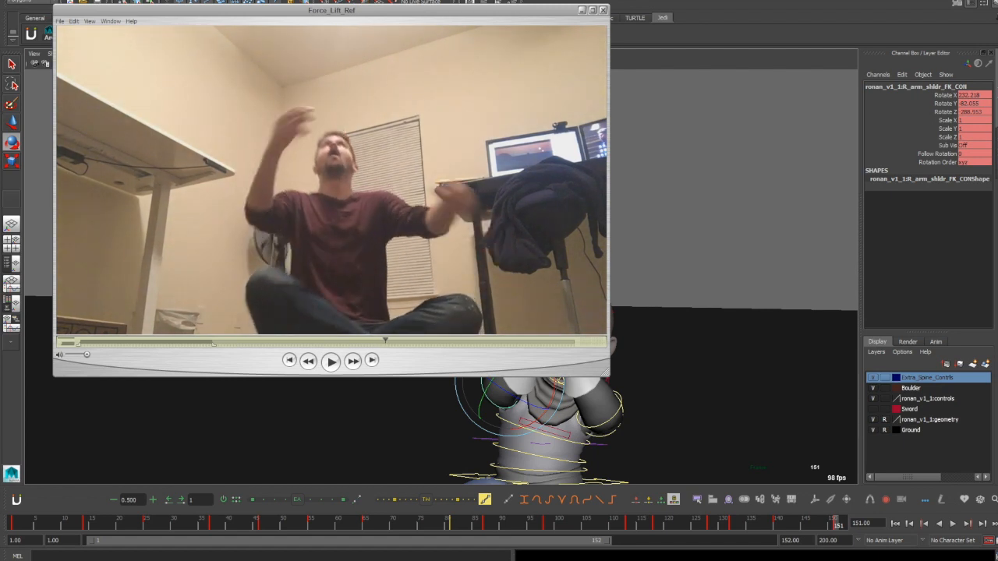
key("Right")
key("Right")
key("Right")
key("Right")
key("Right")
key("Right")
key("Right")
key("Right")
key("Right")
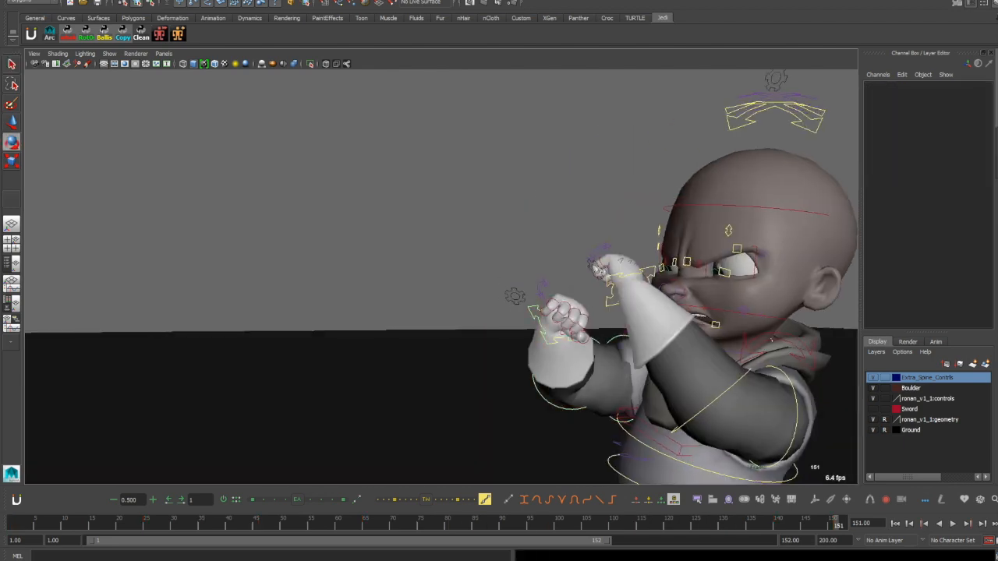
- Rotate the left hand and left shoulder FK controls so the forearms cross in front of the face at frame 151
key("q")
key("e")
left_click(655, 280)
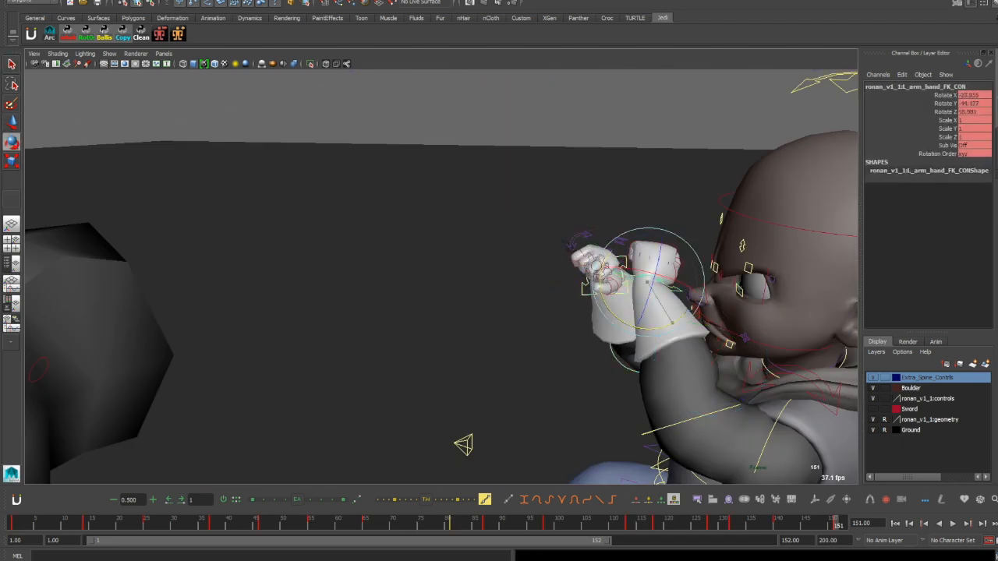
left_click(696, 417)
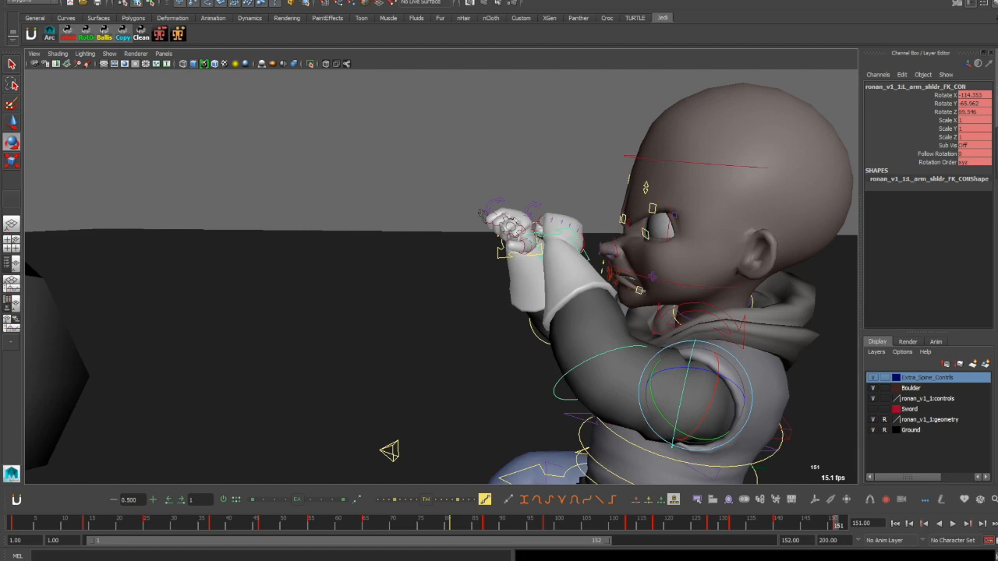
left_click(339, 333)
key("q")
left_click(602, 298)
key("e")
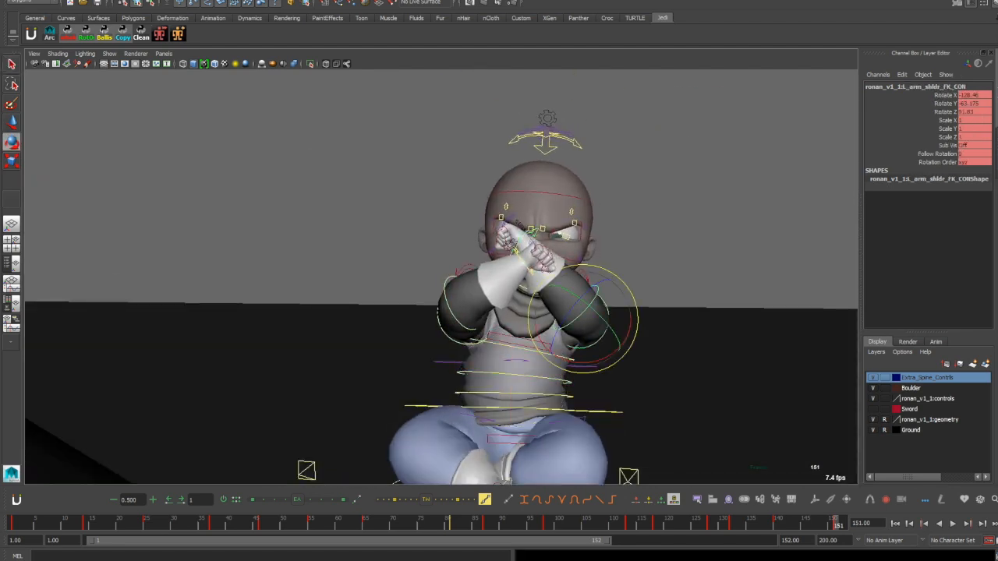
mouse_move(839, 524)
left_mouse_down()
mouse_move(736, 524)
mouse_move(839, 524)
left_mouse_up()
left_click_drag(343, 375, 98, 384, "alt")
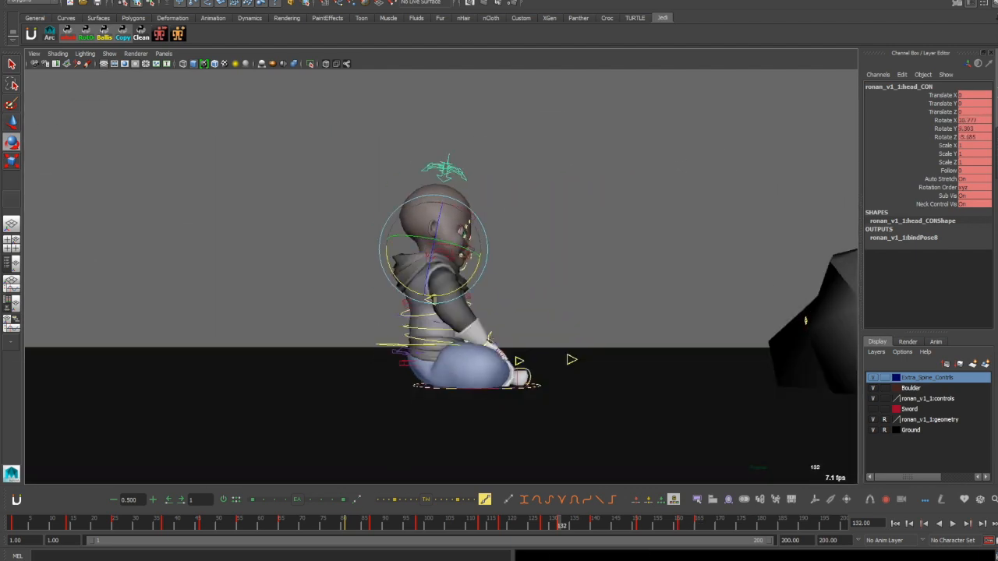
- Rotate the head control at frame 165 to turn the face up, and compare it with the previous key
key("q")
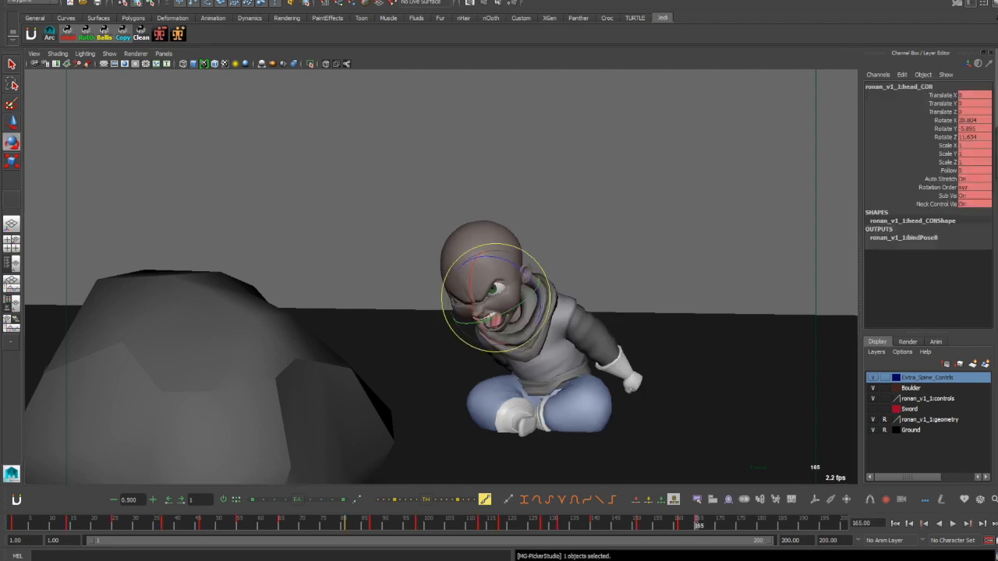
left_click_drag(491, 306, 494, 296)
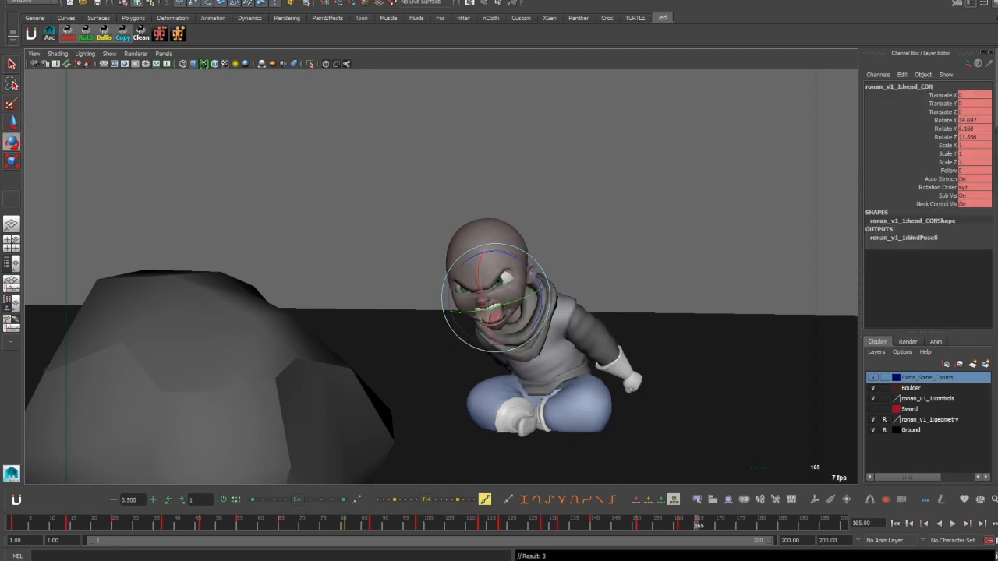
key("q")
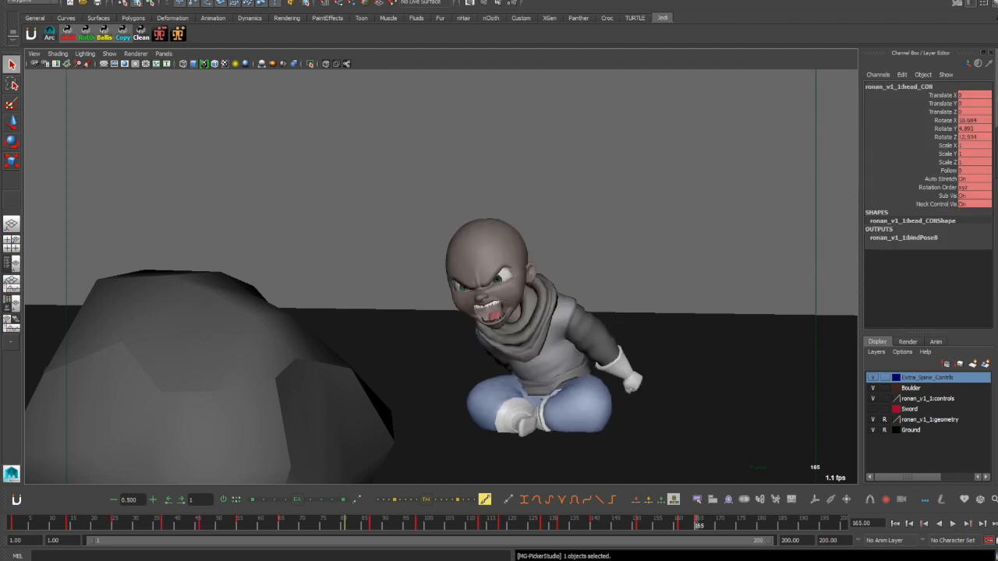
key("comma")
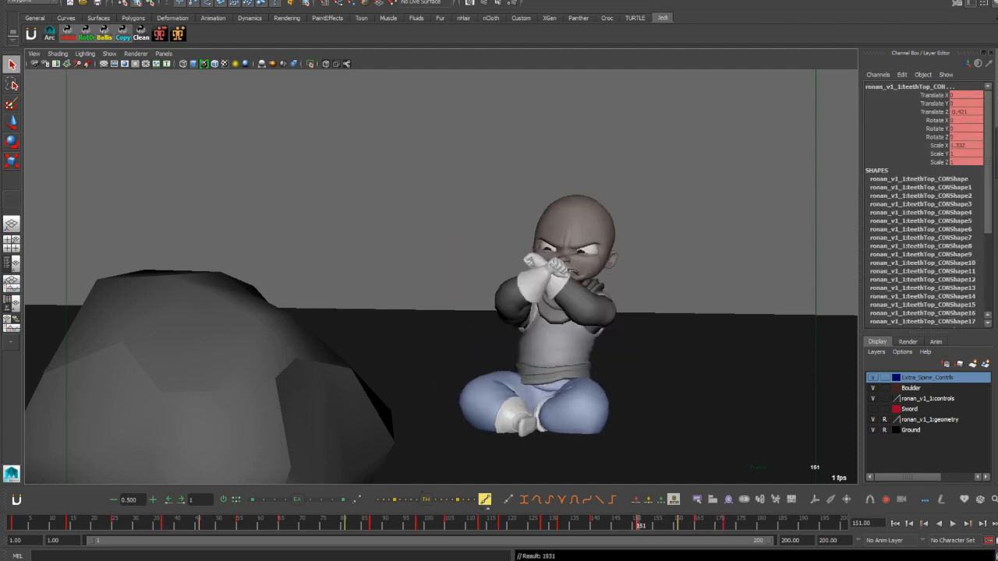
key("e")
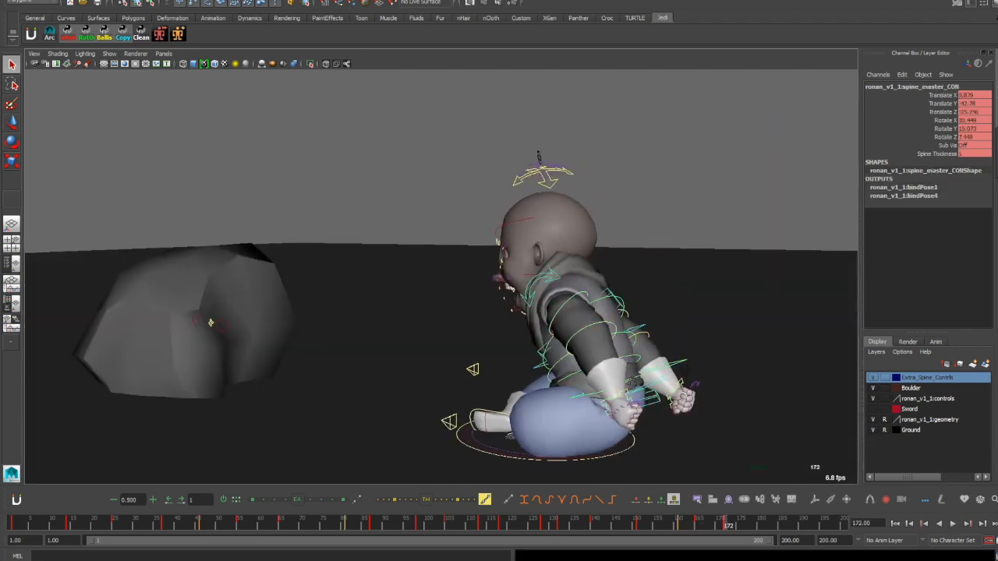
- Rotate the spine master and spine FK controls to straighten the torso at frame 179, and key them
key("period")
key("e")
key("w")
key("e")
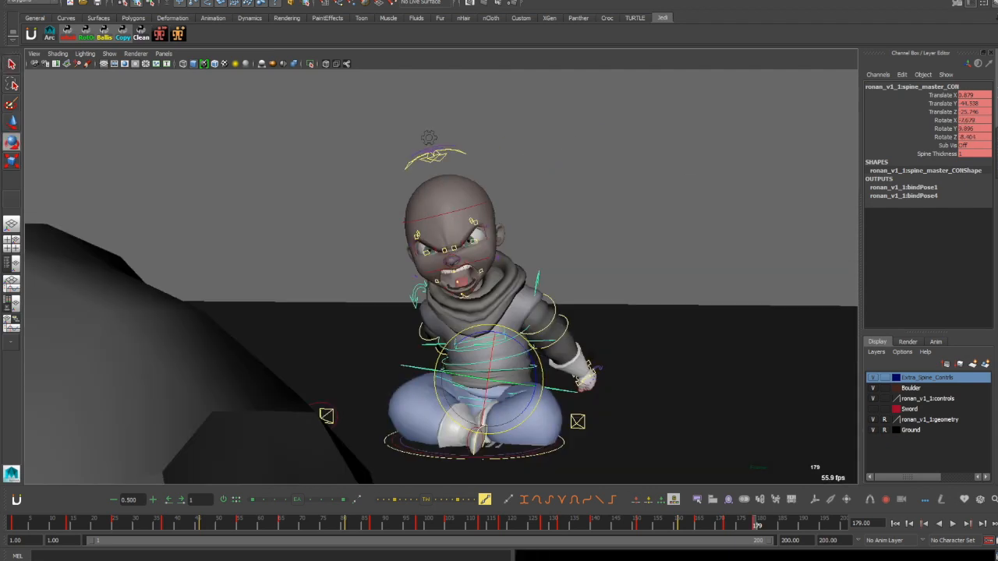
key("q")
left_click(484, 365)
mouse_move(472, 262)
left_mouse_down()
mouse_move(511, 273)
mouse_move(485, 277)
left_mouse_up()
key("s")
key("q")
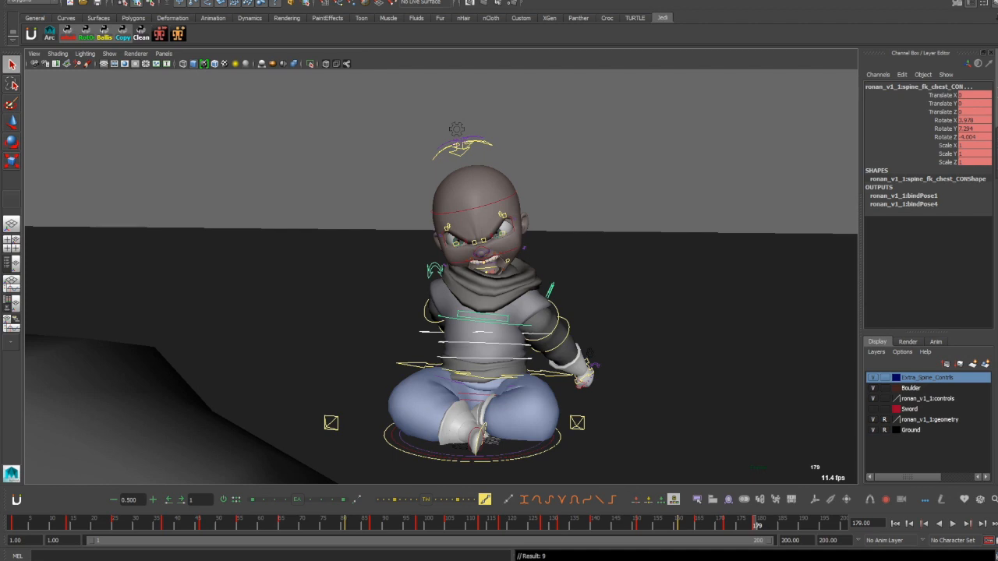
- Rotate the chest FK control from the side to lean the upper body back at frame 179
left_click_drag(593, 311, 421, 308, "alt")
left_click(617, 304)
key("e")
left_click_drag(565, 260, 613, 209)
key("q")
- Rotate the head control at frame 179 so the character looks up
left_click(606, 142)
key("e")
left_click_drag(421, 308, 585, 308, "alt")
left_click_drag(473, 226, 472, 247)
key("q")
- Rotate the right arm's FK control to swing the arm forward at frame 179, and key it
left_click_drag(406, 304, 577, 300, "alt")
left_click(428, 346)
key("e")
key("s")
left_click_drag(399, 351, 468, 360)
key("q")
- Select the right clavicle control and set its rotation to 0 at frame 179
left_click_drag(577, 300, 468, 343, "alt")
left_click(355, 282)
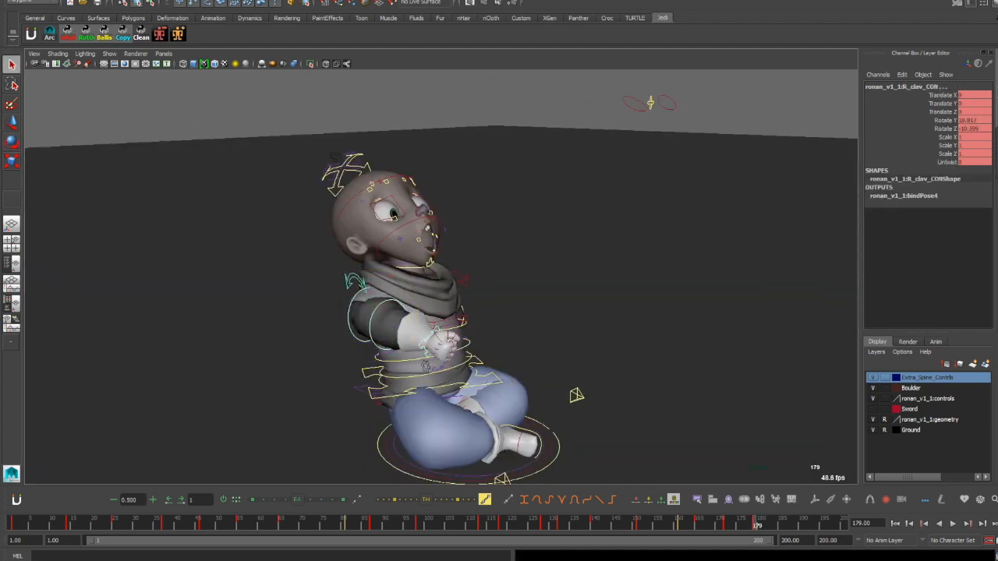
type("0")
key("Return")
- Rotate the right shoulder and elbow FK controls to raise the forearm at frame 179, and key them
left_click(373, 310)
key("e")
left_click_drag(330, 326, 577, 300)
left_click(400, 340)
left_click_drag(433, 306, 593, 328)
key("s")
key("q")
- Rotate the right hand's FK control to orient the raised palm at frame 179
left_click(429, 261)
key("e")
left_click(422, 257)
left_click(427, 243)
left_click(671, 234)
- Set the right hand's index to pinky curls to -17.8 and its thumb curl to -30.6 at frame 179
left_click_drag(499, 327, 406, 296, "alt")
left_click(568, 269)
left_click_drag(499, 297, 475, 273, "alt")
left_click(946, 180)
left_click_drag(944, 153, 944, 187)
left_click_drag(468, 280, 507, 288, "alt")
left_click_drag(437, 297, 578, 273, "alt")
left_click_drag(944, 171, 943, 187)
middle_click_drag(499, 288, 546, 289)
left_click_drag(468, 288, 561, 281, "alt")
left_click(943, 154)
right_click_drag(593, 288, 405, 296, "alt")
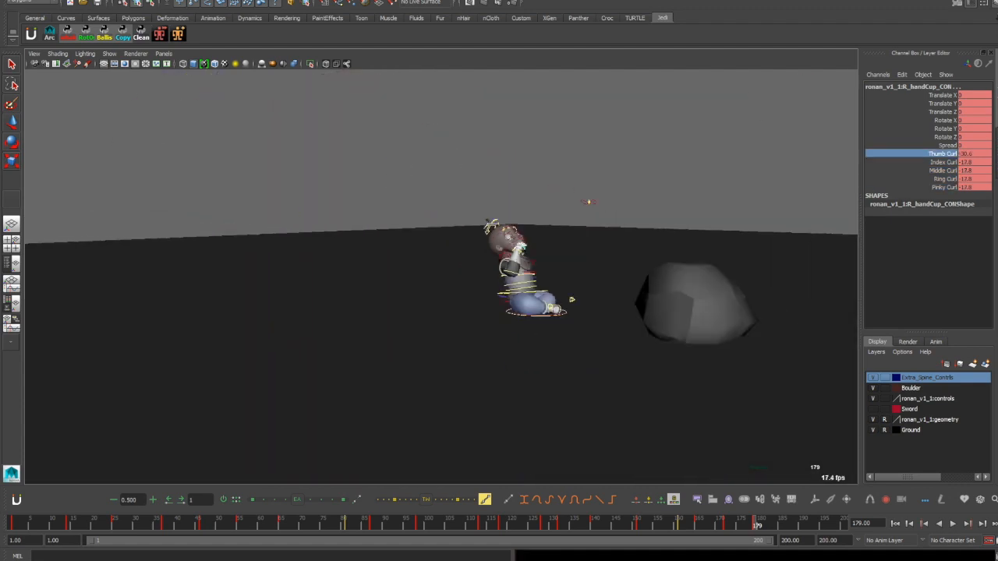
- Raise the boulder high above the ground as the lifted pose and key its position
key("q")
left_click(697, 305)
middle_click_drag(686, 305, 686, 413, "alt")
key("w")
key("s")
left_click_drag(684, 396, 683, 31)
left_click_drag(468, 273, 733, 226, "alt")
key("alt+period")
left_click_drag(492, 85, 492, 374)
key("s")
key("q")
key("q")
- Rotate the right shoulder FK control to refine the raised arm at frame 179
left_click_drag(468, 281, 702, 273, "alt")
left_click(434, 314)
key("f")
key("e")
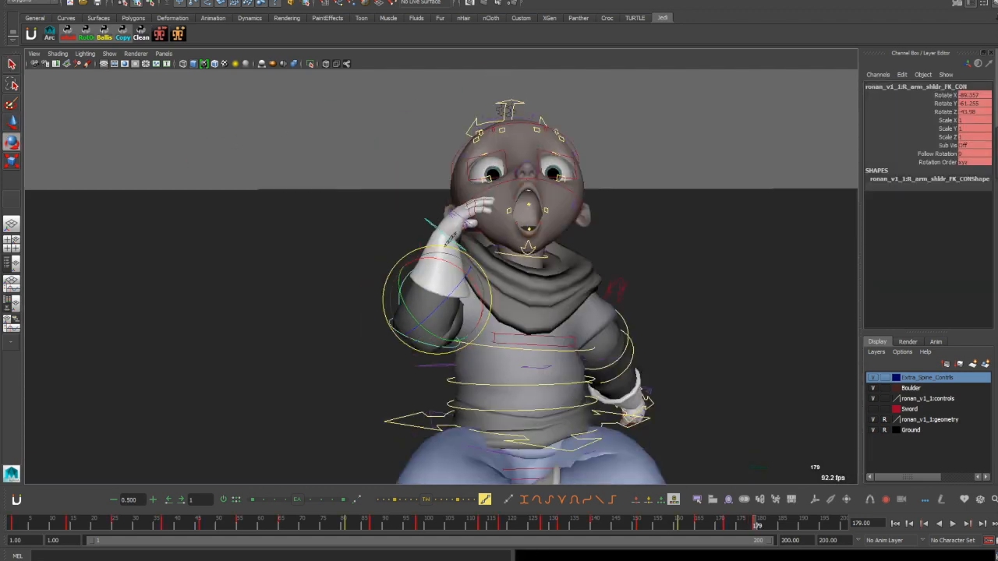
key("q")
middle_click_drag(514, 250, 558, 313, "alt")
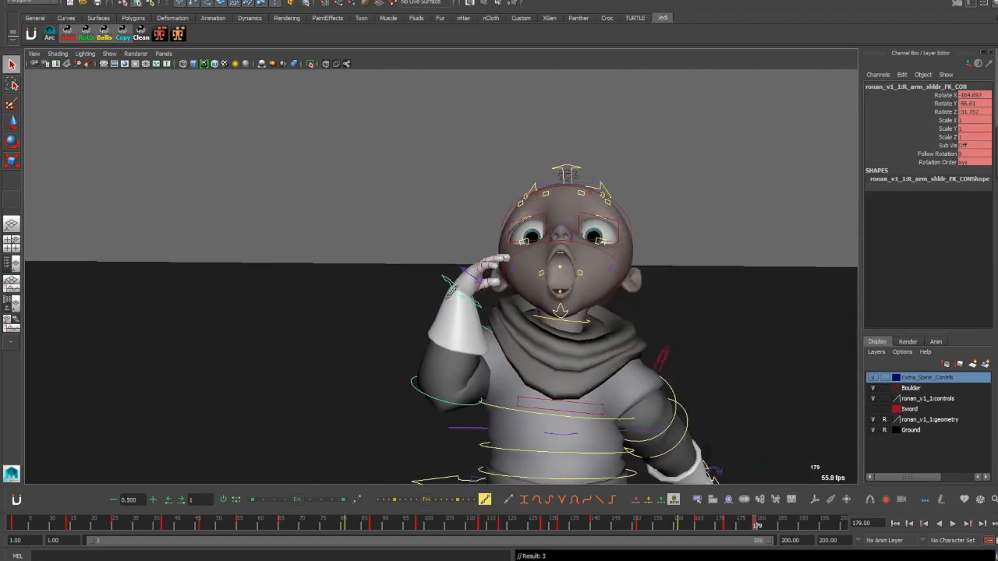
- Close the wide-open mouth using the jaw and mouth corner controls at frame 179
left_click(560, 312)
key("e")
left_click(581, 262)
key("w")
left_click_drag(581, 262, 585, 331)
key("q")
left_click(541, 193)
- Rotate the waist FK spine control to adjust the torso's lean at frame 179
right_click_drag(541, 234, 468, 233, "alt")
middle_click_drag(593, 312, 499, 279, "alt")
left_click(535, 381)
key("e")
left_click_drag(507, 335, 527, 370, "alt")
left_click_drag(574, 367, 578, 381)
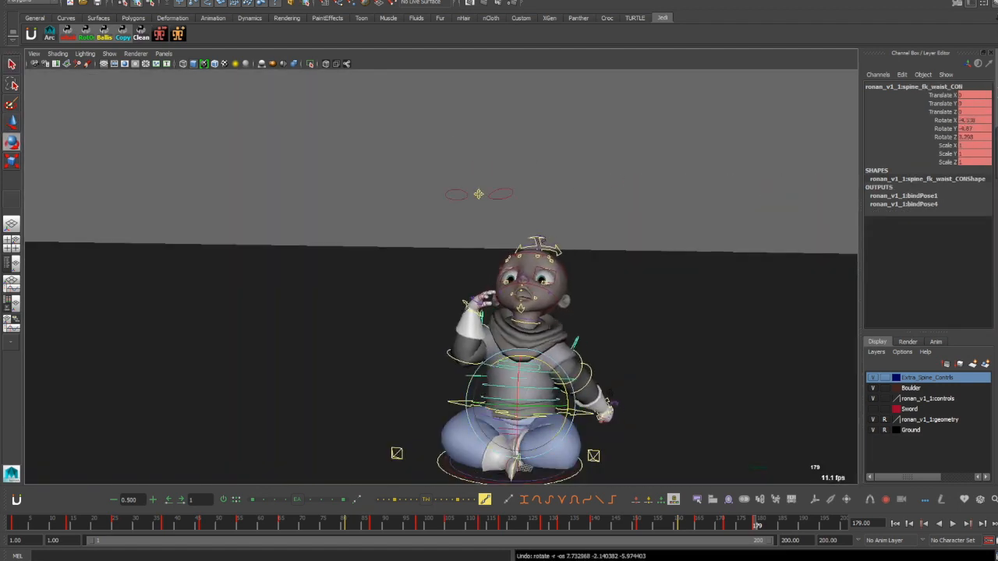
- Rotate the head control so the face looks up toward the lifted boulder at frame 179
key("q")
left_click(546, 245)
key("e")
left_click_drag(546, 281, 556, 284)
key("q")
left_click_drag(499, 312, 608, 304, "alt")
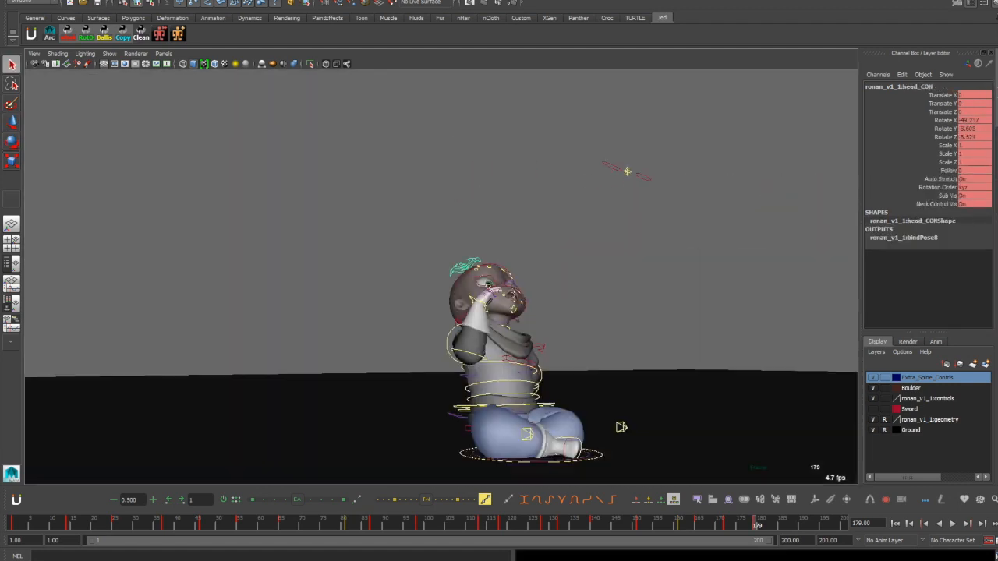
- Rotate the right shoulder FK control to bring the raised hand clear of the face
right_click_drag(468, 328, 523, 328, "alt")
left_click(457, 344)
key("e")
left_click_drag(592, 312, 442, 321, "alt")
left_click_drag(453, 328, 531, 301, "alt")
- Rotate the left shoulder FK control to bring the left arm forward and outward at frame 179
key("q")
left_click(551, 352)
left_click(560, 369)
key("e")
left_click_drag(591, 337, 598, 374)
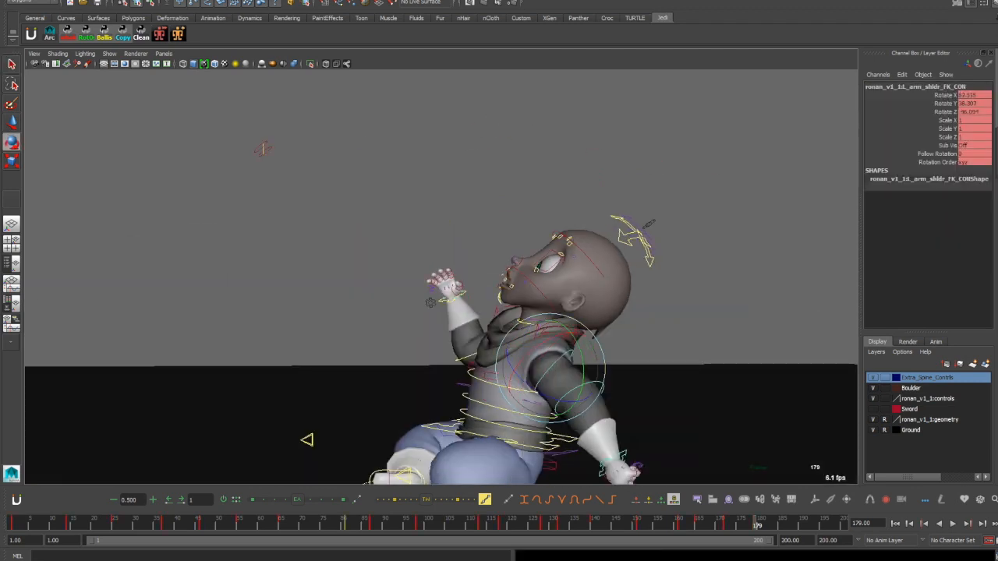
left_click_drag(484, 351, 596, 365, "alt")
left_click_drag(586, 401, 604, 390)
key("q")
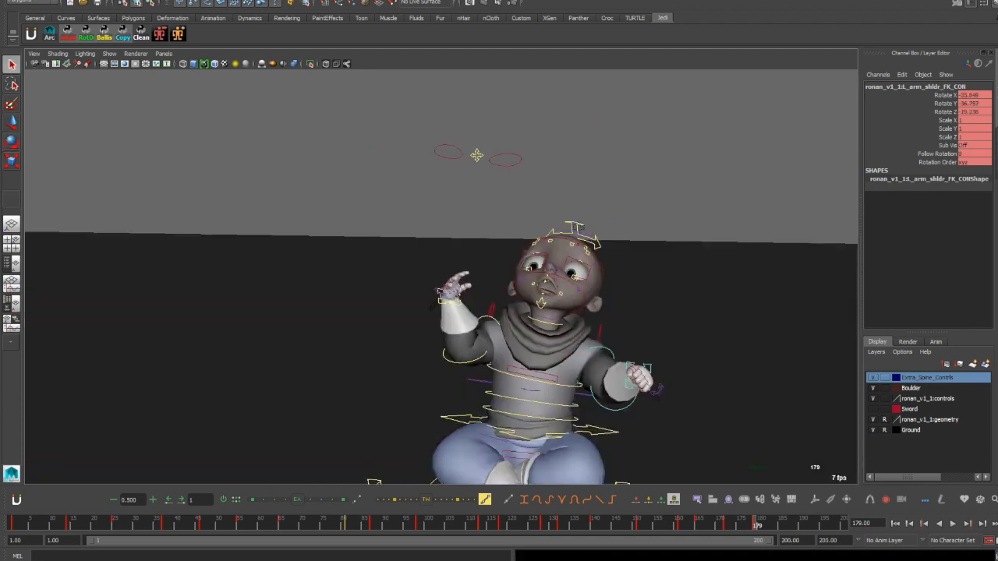
- Rotate the right clavicle control to adjust the shoulder line at frame 179
key("q")
mouse_move(499, 328)
left_mouse_down("alt")
mouse_move(452, 351)
mouse_move(515, 321)
left_mouse_up("alt")
left_click(499, 310)
key("e")
left_click_drag(482, 339, 526, 333)
- Adjust the left shoulder's rotation and open the left hand's index to pinky curls at frame 179
left_click(655, 404)
key("q")
left_click(657, 398)
left_click(599, 351)
key("e")
mouse_move(624, 367)
left_mouse_down("alt")
mouse_move(620, 381)
mouse_move(624, 347)
left_mouse_up("alt")
key("q")
left_click_drag(616, 366, 453, 323, "alt")
left_click_drag(942, 162, 942, 188)
- Move the eye aim control far upward so the eyes look toward the lifted boulder
right_click_drag(546, 273, 421, 273, "alt")
middle_click_drag(528, 234, 512, 339, "alt")
key("q")
left_click(513, 319)
key("w")
left_click_drag(544, 340, 546, 111)
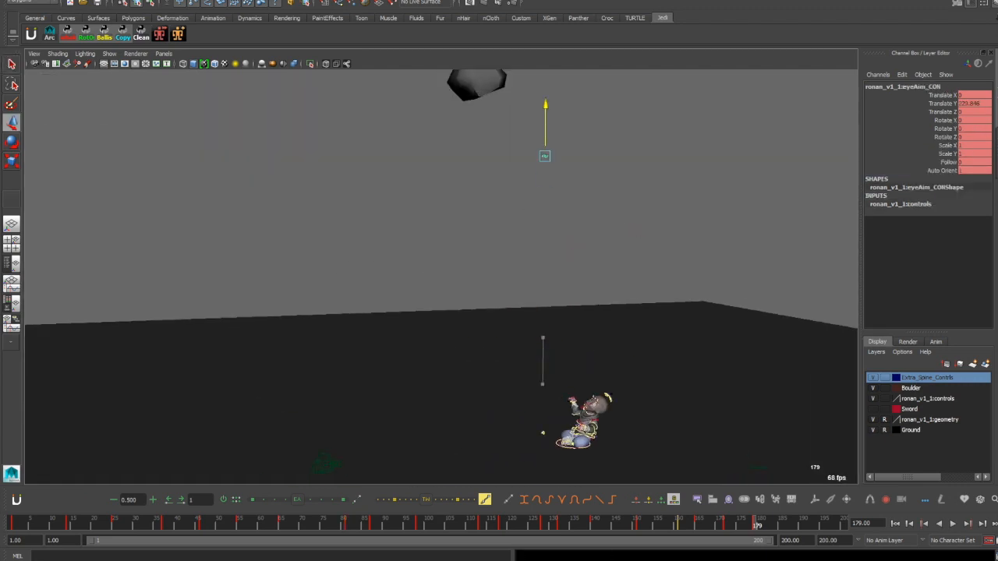
- Rotate the spine master control to refine the body's lean at frame 179, checking it through the shot camera
middle_click_drag(562, 366, 471, 195, "alt")
right_click_drag(468, 257, 609, 266, "alt")
left_click_drag(437, 327, 461, 289, "alt")
left_click(473, 353)
key("e")
key("F2")
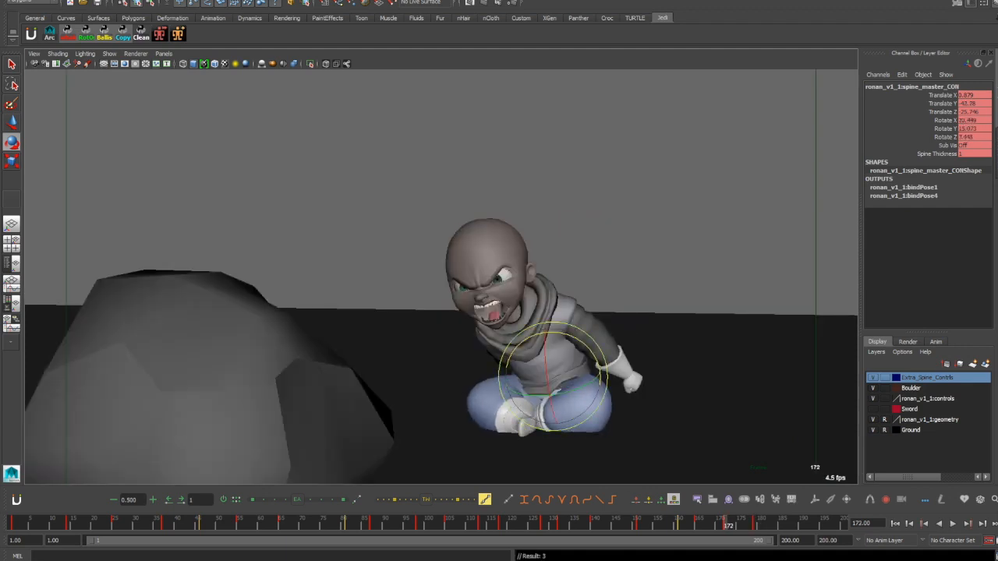
key("ctrl+z")
key("ctrl+z")
key("ctrl+z")
key("ctrl+z")
key("ctrl+z")
key("ctrl+z")
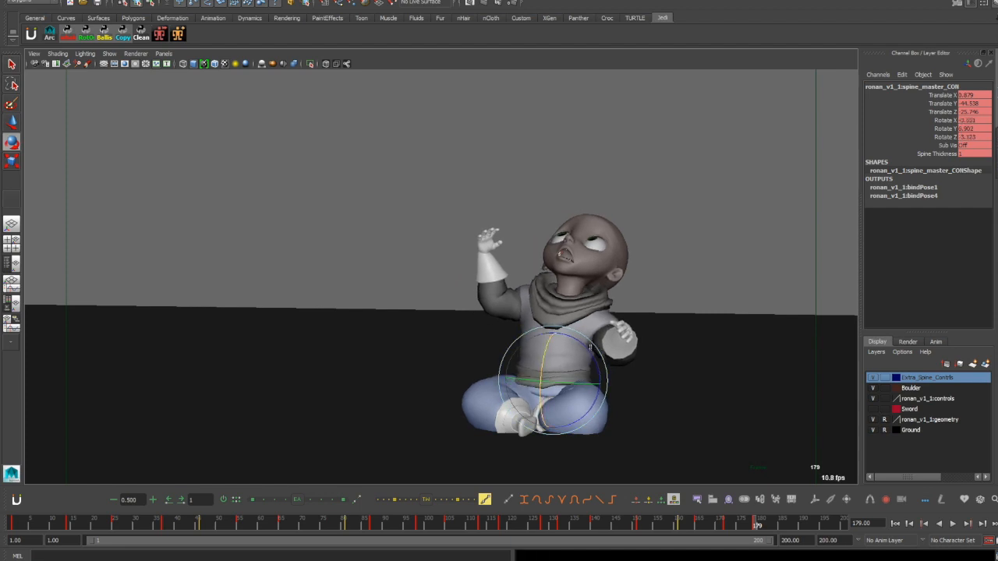
left_click_drag(595, 355, 597, 363)
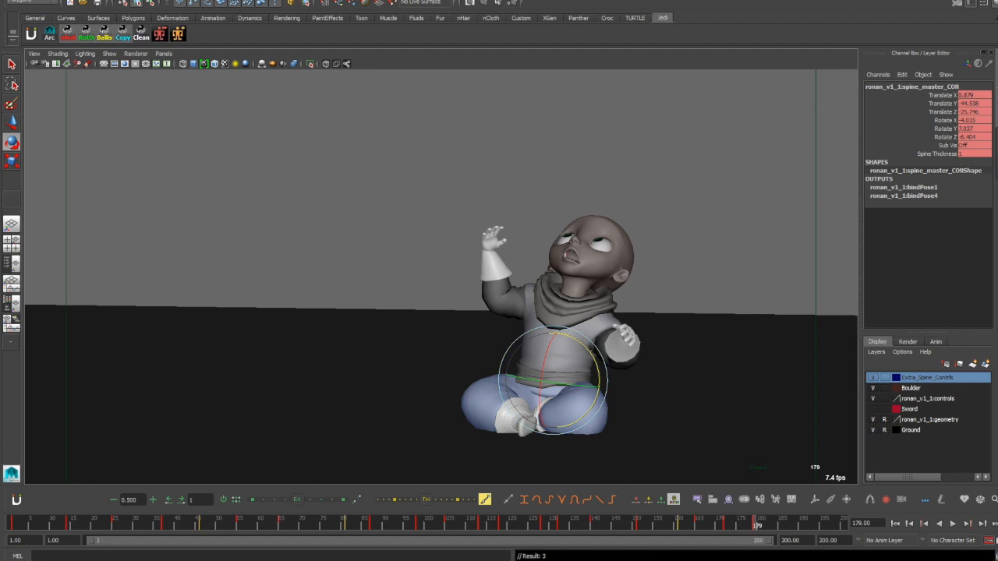
- Play back the shot and step between the key poses to check the wind-up and lift timing
key("comma")
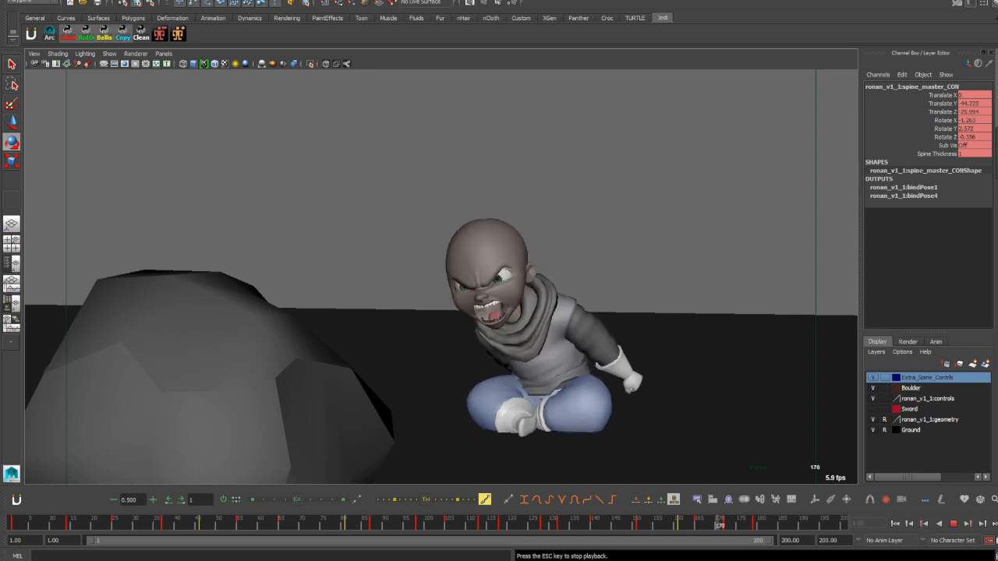
key("alt+v")
key("comma")
key("period")
key("comma")
key("comma")
key("period")
key("comma")
key("comma")
key("period")
key("period")
key("period")
key("comma")
key("q")
key("e")
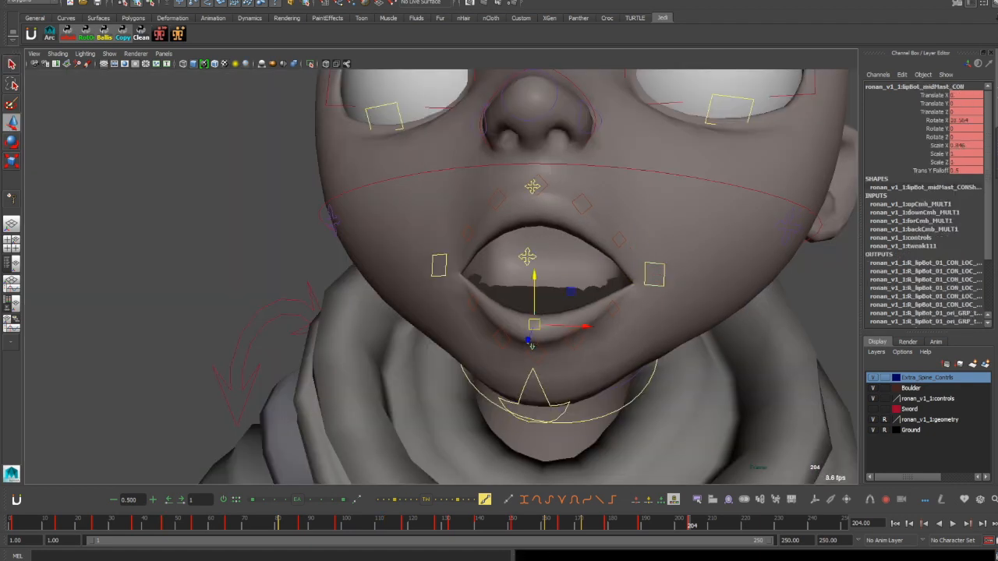
- Pull the right mouth corner outward and adjust its Tuck and Pinch at frame 204
left_click(441, 265)
left_click(943, 128)
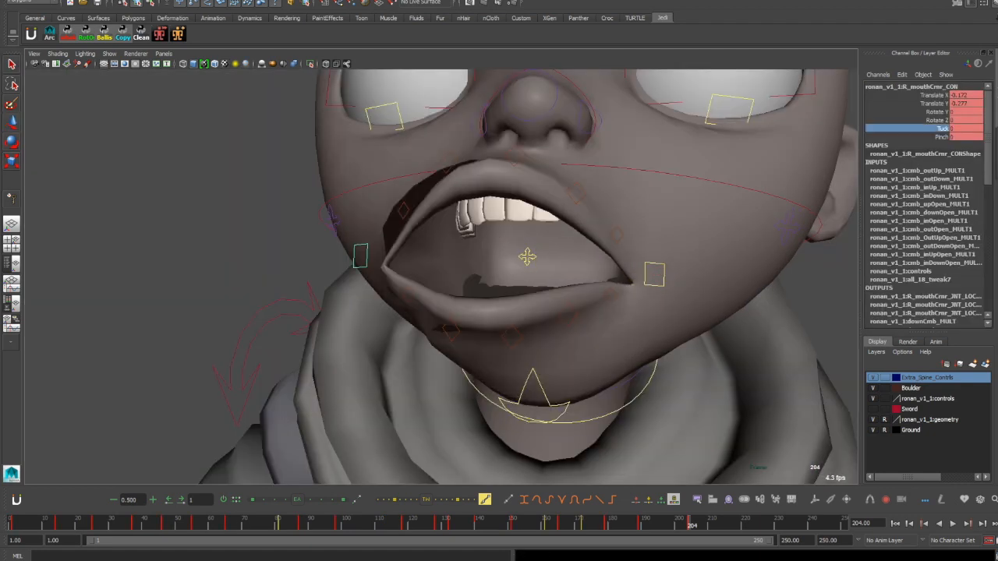
left_click(941, 137)
mouse_move(499, 297)
left_mouse_down("alt")
mouse_move(562, 312)
mouse_move(500, 296)
mouse_move(639, 304)
mouse_move(515, 304)
mouse_move(468, 288)
mouse_move(328, 297)
mouse_move(577, 289)
mouse_move(499, 289)
left_mouse_up("alt")
left_click(533, 314)
key("e")
key("w")
key("ctrl+z")
- Adjust the left mouth corner's position, Tuck and Pinch to balance the right side at frame 204
left_click(640, 275)
left_click(943, 129)
left_click(941, 137)
left_click(460, 301)
left_click(943, 129)
left_click(666, 261)
left_click_drag(593, 296, 468, 289, "alt")
- Reposition the lip and mouth controls to refine the open-mouth shape at frame 204
left_click(531, 251)
left_click_drag(546, 297, 499, 297, "alt")
left_click(535, 327)
left_click(610, 303)
left_click(529, 274)
key("w")
left_click(568, 345)
left_click(612, 299)
key("q")
left_click_drag(577, 296, 468, 292, "alt")
key("w")
right_click_drag(577, 297, 437, 297, "alt")
- Go to frame 225 and select the character's eye aim control
left_click(701, 524)
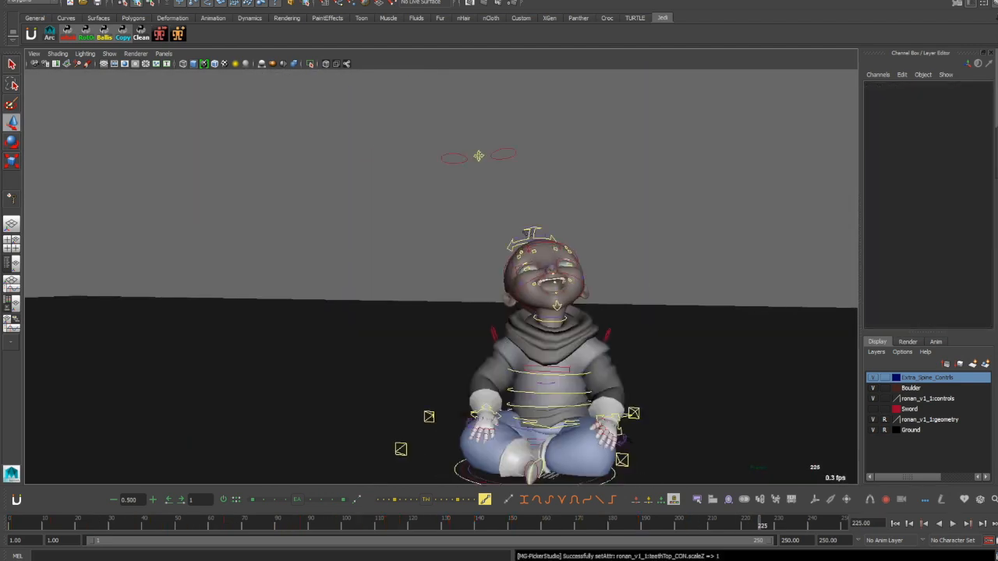
left_click_drag(468, 296, 499, 293, "alt")
right_click_drag(499, 293, 577, 297, "alt")
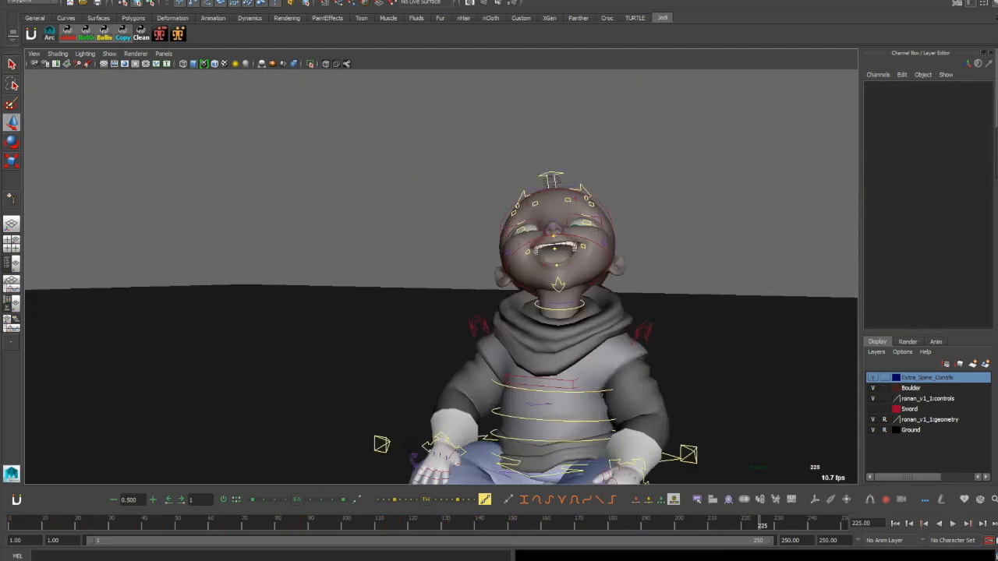
left_click_drag(468, 281, 530, 335, "alt")
right_click_drag(546, 296, 421, 296, "alt")
left_click(589, 189)
key("e")
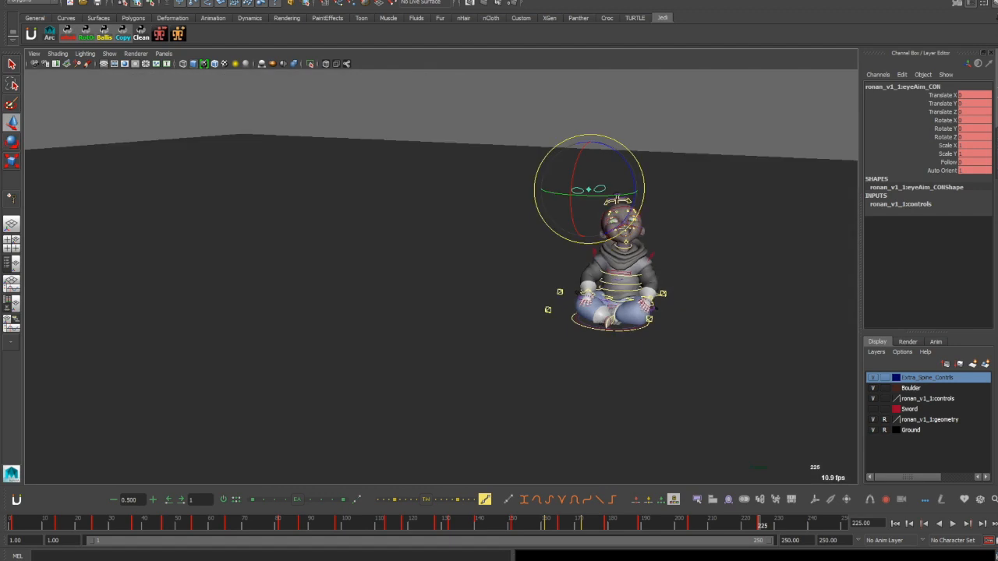
- Rotate the head control to tip the face downward at frame 225
right_click_drag(499, 312, 624, 312, "alt")
left_click(702, 218)
key("e")
left_click_drag(546, 327, 499, 265, "alt")
left_click(531, 303)
key("q")
- Rotate the chest FK spine control to tilt the upper body at frame 225
left_click(584, 369)
key("e")
left_click(563, 379)
left_click_drag(631, 330, 620, 321)
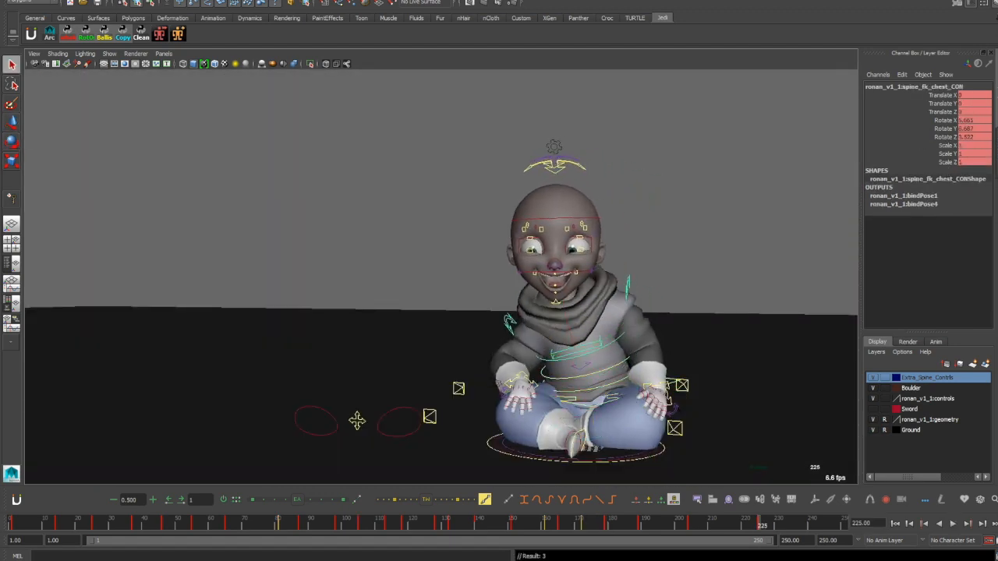
left_click(583, 369)
key("e")
- Adjust the right eye's upper and lower eyelid controls at frame 225
right_click_drag(500, 312, 624, 312, "alt")
left_click(513, 241)
key("w")
left_click_drag(499, 297, 546, 296, "alt")
left_click(520, 303)
key("e")
left_click(514, 244)
key("w")
mouse_move(499, 311)
right_mouse_down("alt")
mouse_move(624, 312)
mouse_move(499, 312)
right_mouse_up("alt")
- Move the right mouth corner control to shape the smile at frame 225
key("q")
left_click(466, 374)
key("w")
key("q")
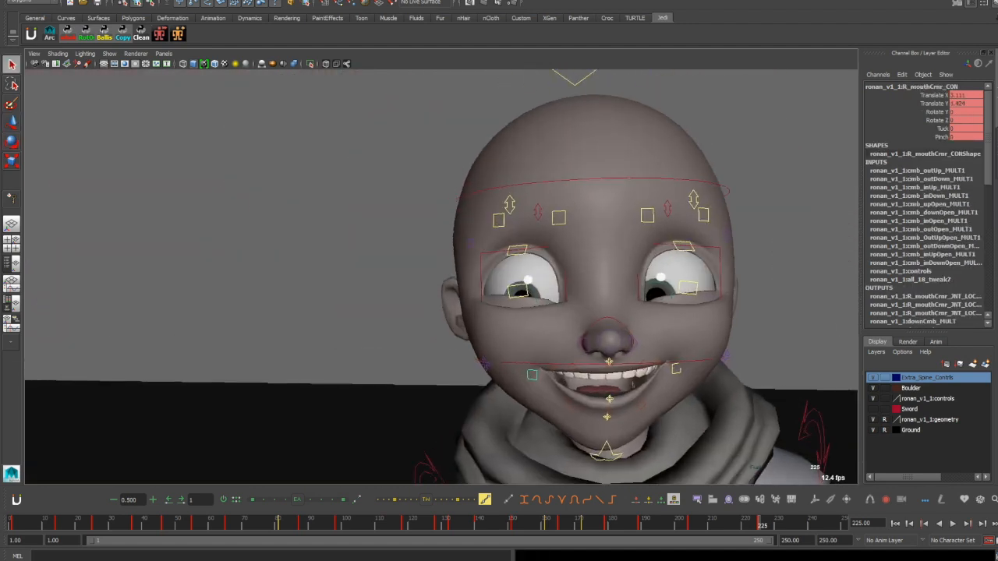
- Rotate and reposition the left arm's controls at frame 225
left_click(559, 218)
key("w")
key("q")
right_click_drag(624, 312, 499, 312, "alt")
left_click_drag(546, 297, 585, 257, "alt")
left_click(691, 372)
key("w")
key("e")
left_click_drag(646, 363, 659, 375)
left_click(672, 359)
key("w")
left_click_drag(673, 359, 726, 334)
left_click_drag(468, 296, 623, 327, "alt")
- Move and rotate the left hand IK control so the hand rests on the left leg at frame 225
left_click(590, 375)
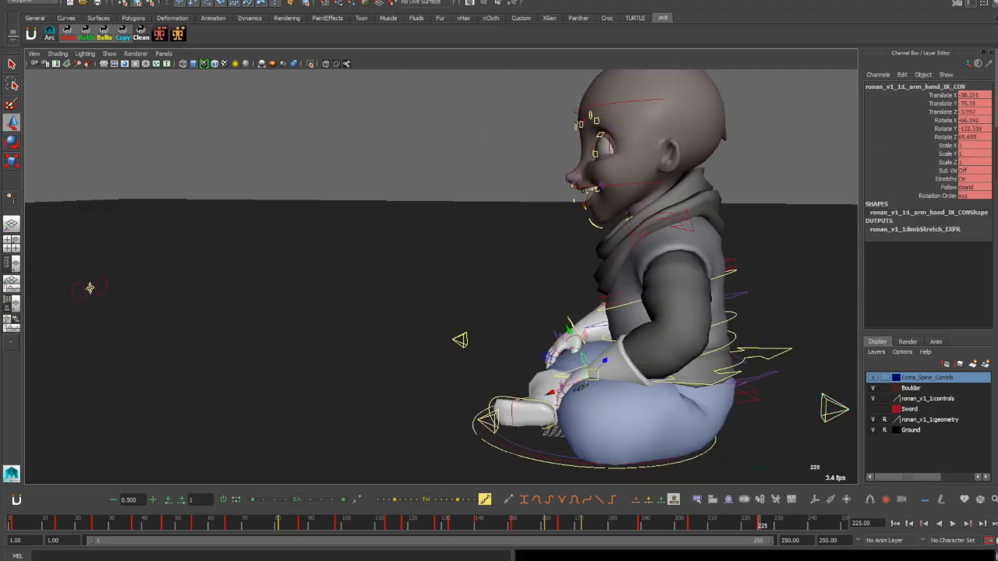
left_click_drag(468, 312, 545, 289, "alt")
key("w")
left_click_drag(616, 367, 626, 360)
key("e")
left_click_drag(625, 360, 636, 367)
left_click_drag(468, 296, 609, 335, "alt")
right_click_drag(468, 312, 546, 312, "alt")
key("e")
left_click_drag(556, 343, 569, 355)
key("w")
left_click_drag(585, 327, 608, 312, "alt")
key("q")
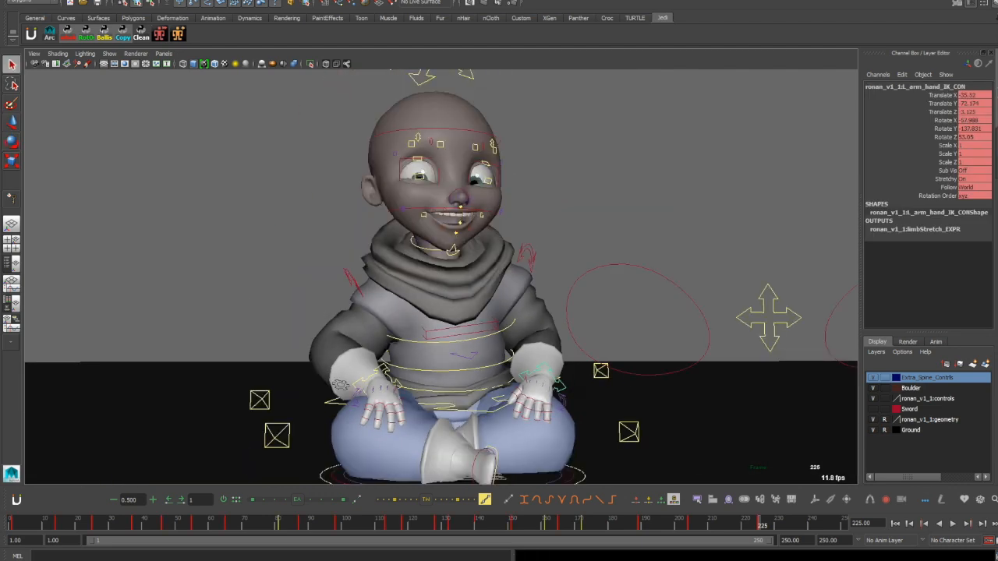
- Adjust the right arm's IK controls at frame 225
left_click(382, 406)
key("w")
left_click_drag(468, 281, 483, 351, "alt")
left_click_drag(390, 339, 379, 338)
key("e")
mouse_move(468, 343)
left_mouse_down("alt")
mouse_move(460, 257)
mouse_move(476, 343)
left_mouse_up("alt")
key("q")
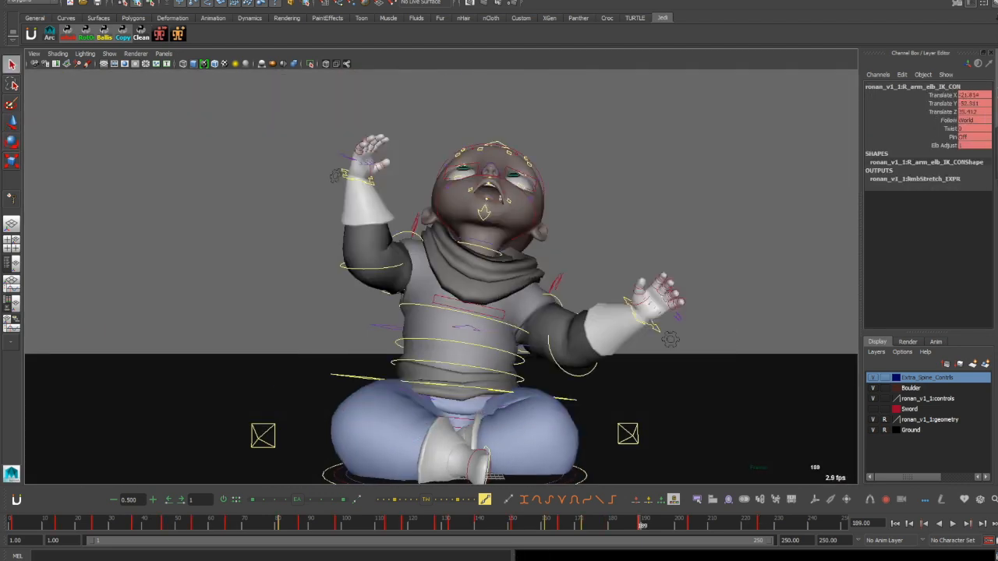
- Raise the right and left knee IK controls at frame 189 to lift both knees
left_click(263, 436)
key("w")
left_click_drag(263, 413, 270, 288)
left_click_drag(622, 413, 624, 289)
key("comma")
key("comma")
key("e")
key("w")
key("comma")
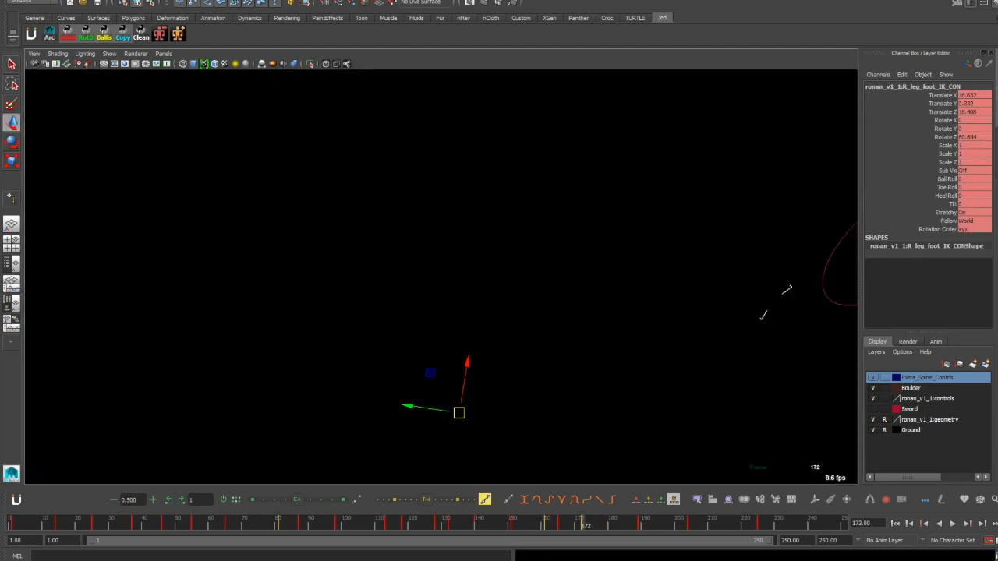
- Step through the key poses following frame 172 to examine the leg and knee controls
left_click_drag(468, 265, 476, 344, "alt")
key("period")
key("q")
left_click(301, 257)
key("period")
key("comma")
key("period")
left_click(397, 281)
key("w")
key("e")
mouse_move(468, 297)
left_mouse_down("alt")
mouse_move(577, 265)
mouse_move(468, 304)
left_mouse_up("alt")
- Move the left knee IK control upward and compare the pose with the neighbouring keys
key("q")
left_click(599, 299)
key("period")
left_click_drag(468, 343, 476, 296, "alt")
key("w")
left_click_drag(611, 387, 613, 347)
mouse_move(468, 296)
left_mouse_down("alt")
mouse_move(499, 343)
mouse_move(468, 265)
mouse_move(476, 304)
left_mouse_up("alt")
left_click(597, 326)
key("e")
key("period")
key("comma")
- Rotate the right and left clavicle controls at frame 225, comparing the shoulders with the pose at frame 204
mouse_move(577, 297)
left_mouse_down("alt")
mouse_move(405, 281)
mouse_move(592, 305)
left_mouse_up("alt")
key("q")
left_click(583, 273)
key("e")
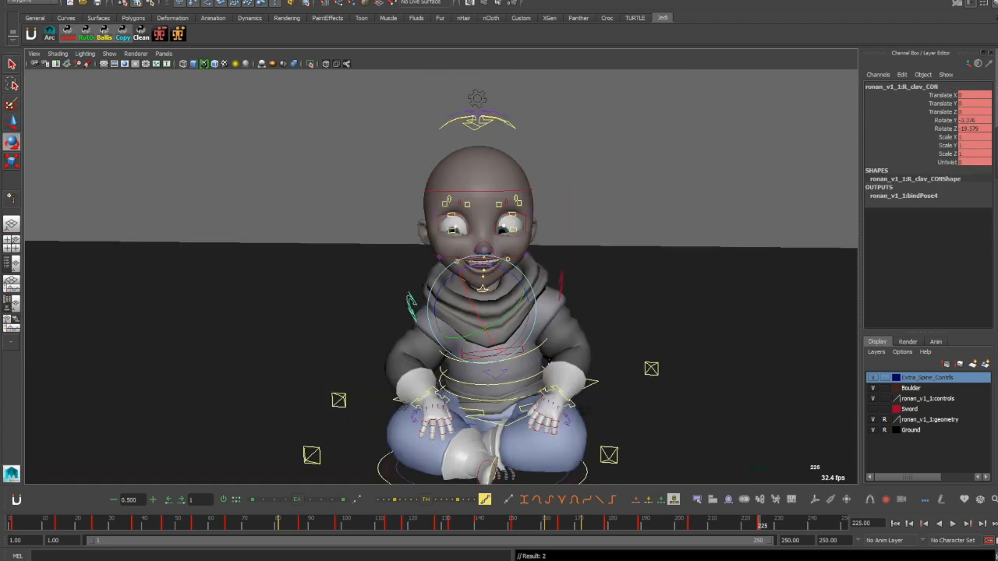
left_click(561, 285)
key("comma")
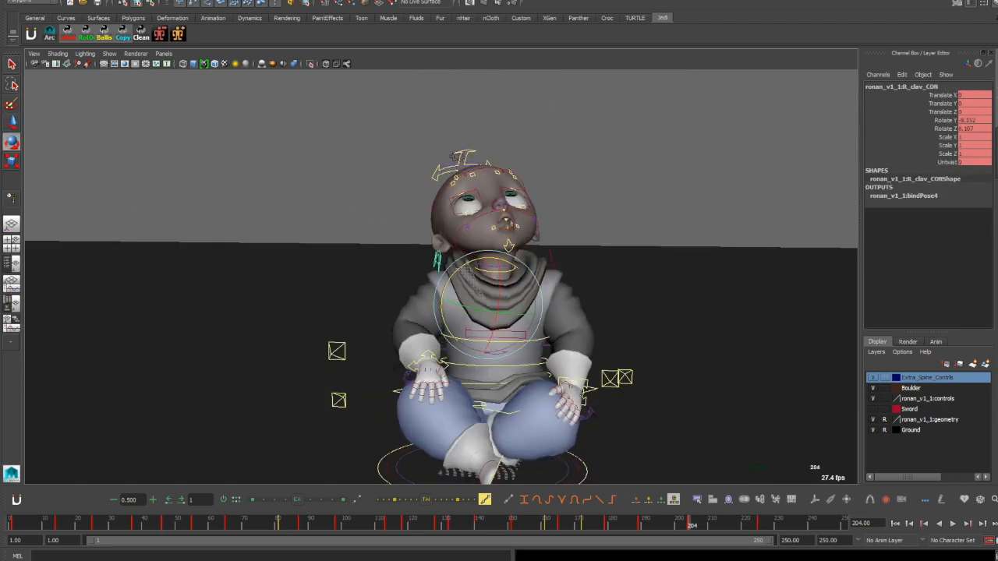
mouse_move(468, 273)
left_mouse_down("alt")
mouse_move(304, 288)
mouse_move(467, 297)
left_mouse_up("alt")
key("period")
- Rotate the head control at frame 225 and compare it with the preceding key pose
left_click_drag(577, 296, 414, 311, "alt")
key("q")
left_click(551, 114)
key("e")
mouse_move(460, 437)
left_mouse_down("alt")
mouse_move(573, 419)
mouse_move(448, 331)
left_mouse_up("alt")
key("comma")
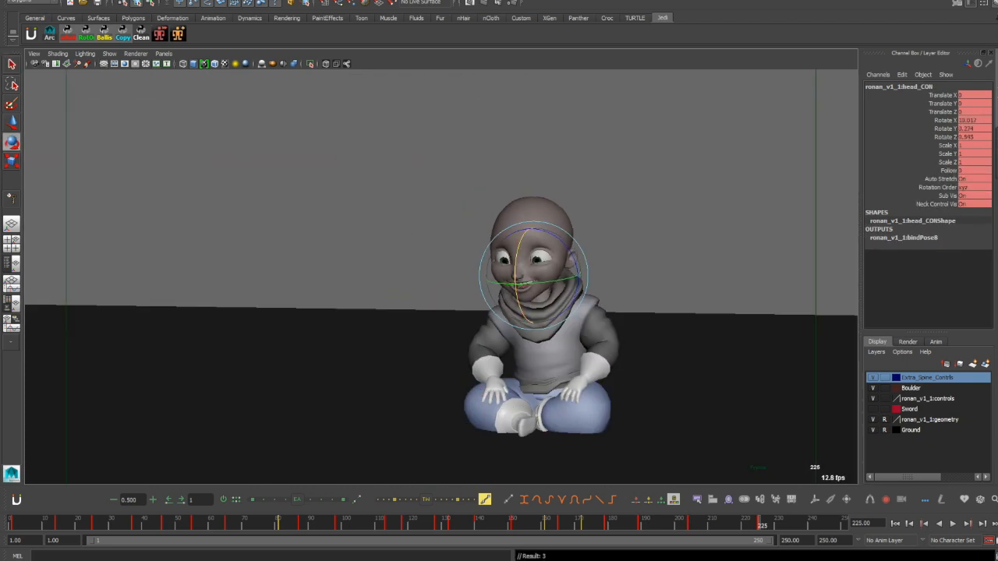
- Rotate the left eye socket control and open the jaw at frame 225
key("q")
left_click(332, 382)
key("w")
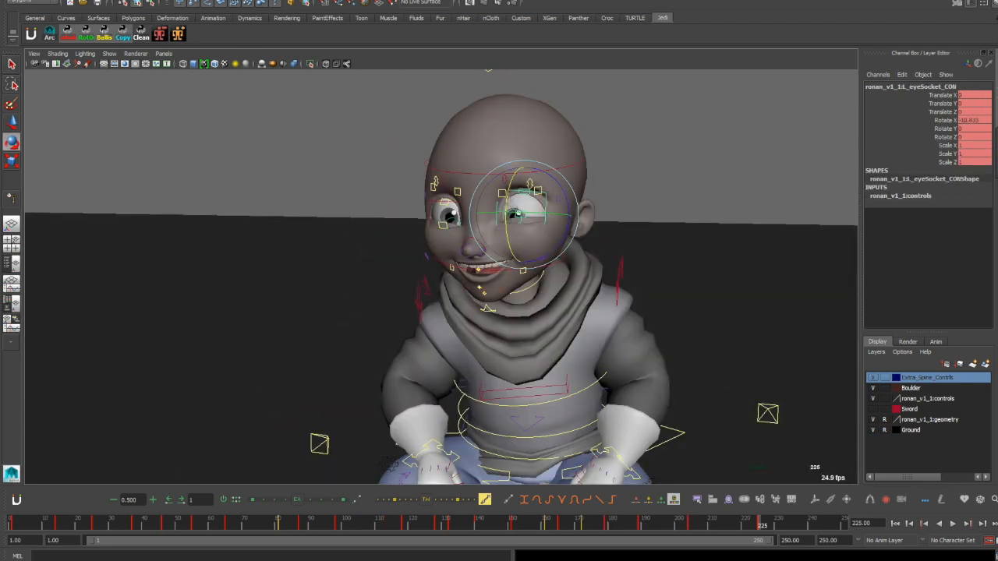
left_click(521, 221)
key("e")
left_click_drag(499, 265, 546, 269, "alt")
left_click(452, 317)
key("e")
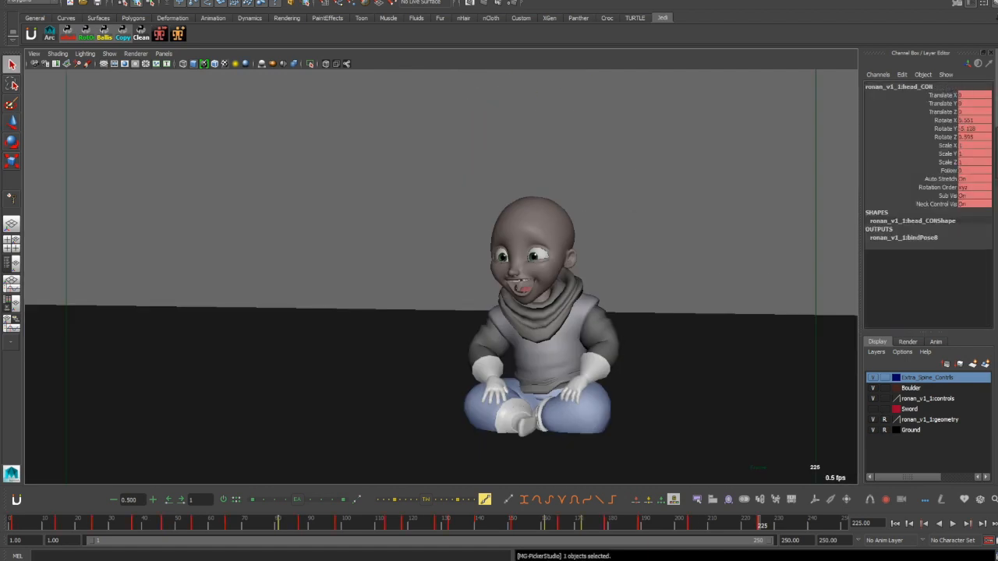
- Play back the shot and key all the character's controls at frame 237
key("alt+v")
key("alt+v")
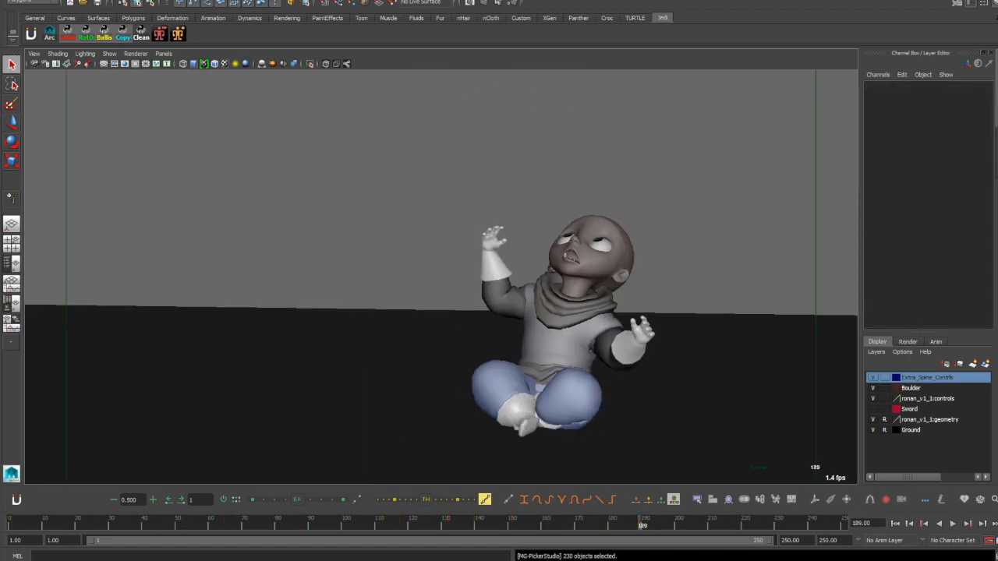
key("w")
left_click(609, 524)
key("alt+v")
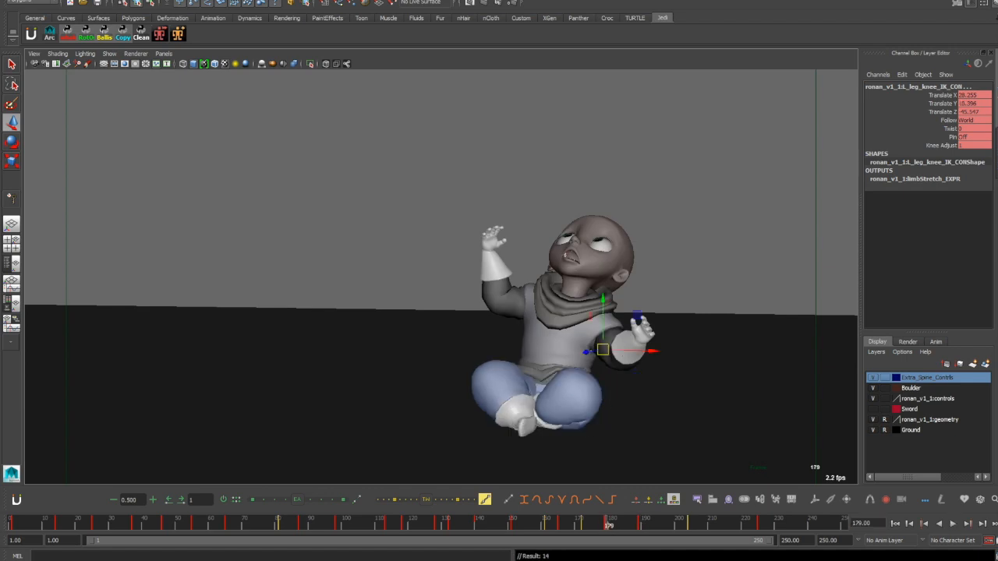
key("s")
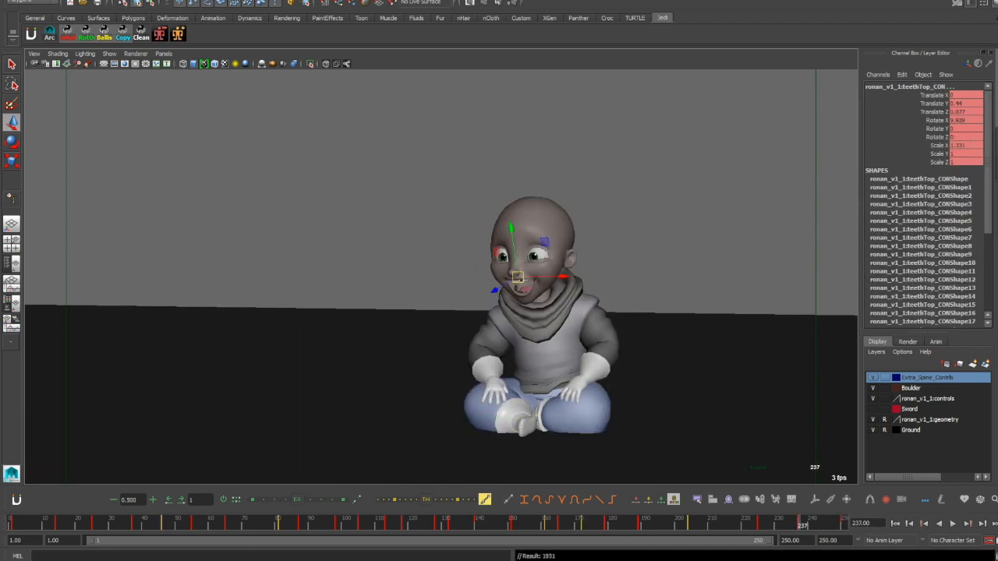
- Turn the head toward the front and move the eye aim control at frame 237
key("e")
key("w")
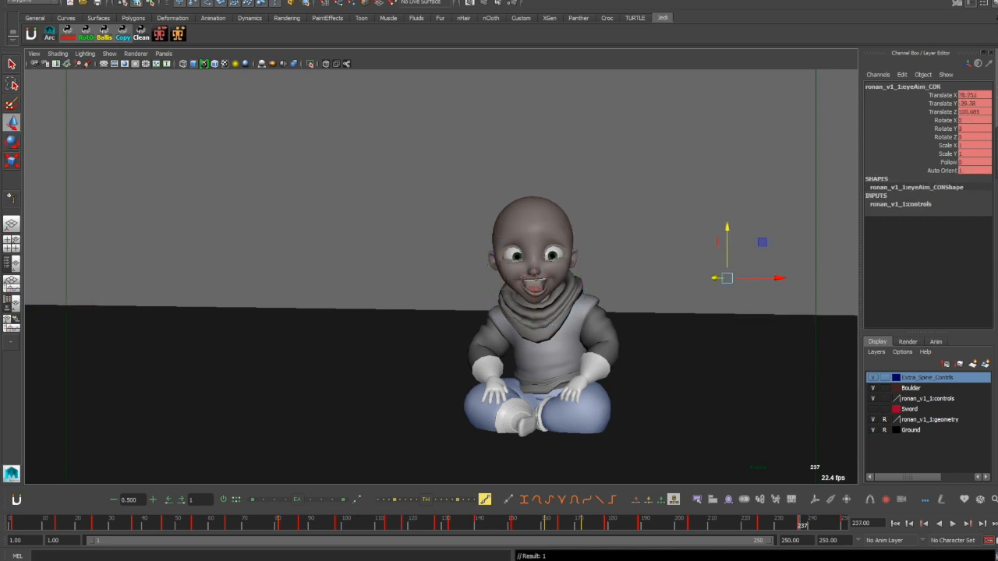
left_click_drag(750, 229, 749, 233)
key("comma")
key("period")
- Rotate the chest FK spine control at frame 250
key("period")
key("e")
left_click_drag(586, 309, 594, 333)
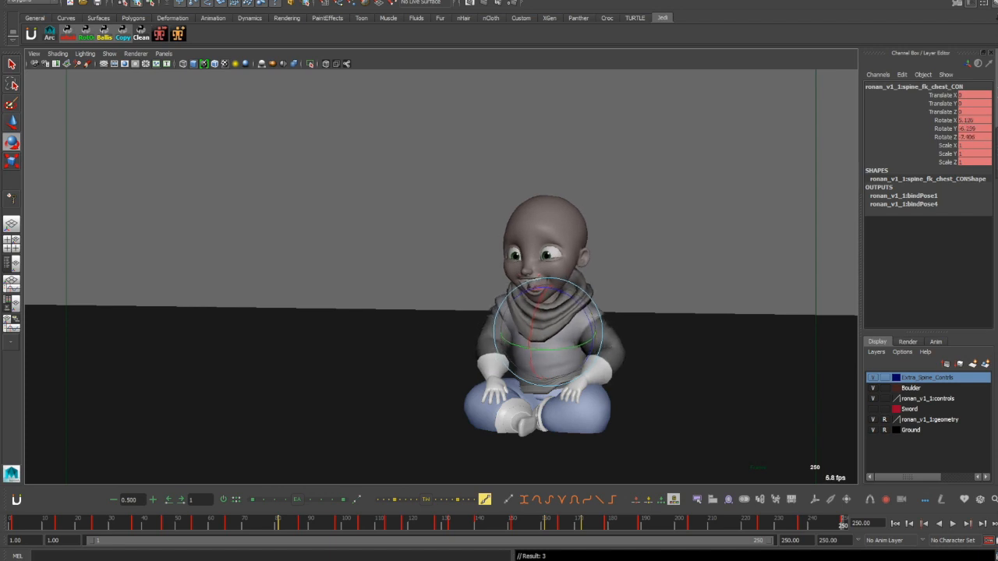
- Rotate the head control and adjust the eye controls at frame 250
left_click(545, 204)
left_click_drag(550, 279, 531, 278)
key("q")
key("e")
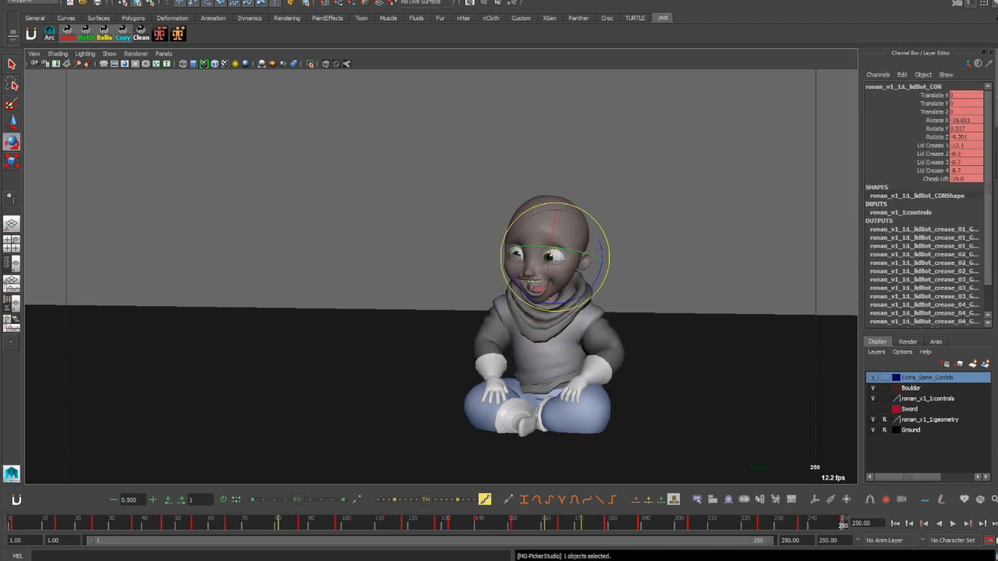
key("q")
key("w")
left_click_drag(73, 308, 256, 222)
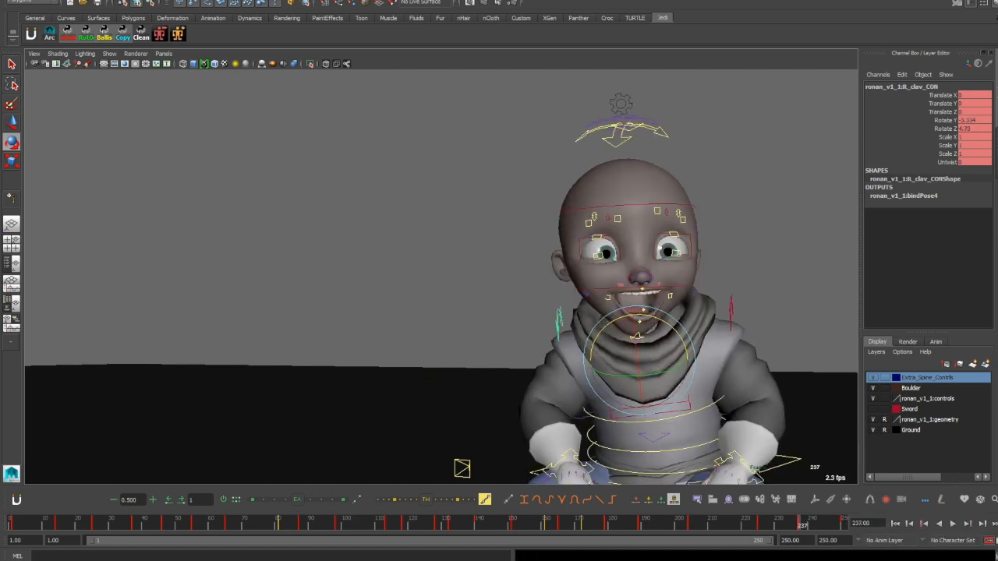
- Rotate the jaw control and lower the right mouth corner control slightly at frame 250
key("q")
left_click(646, 352)
key("e")
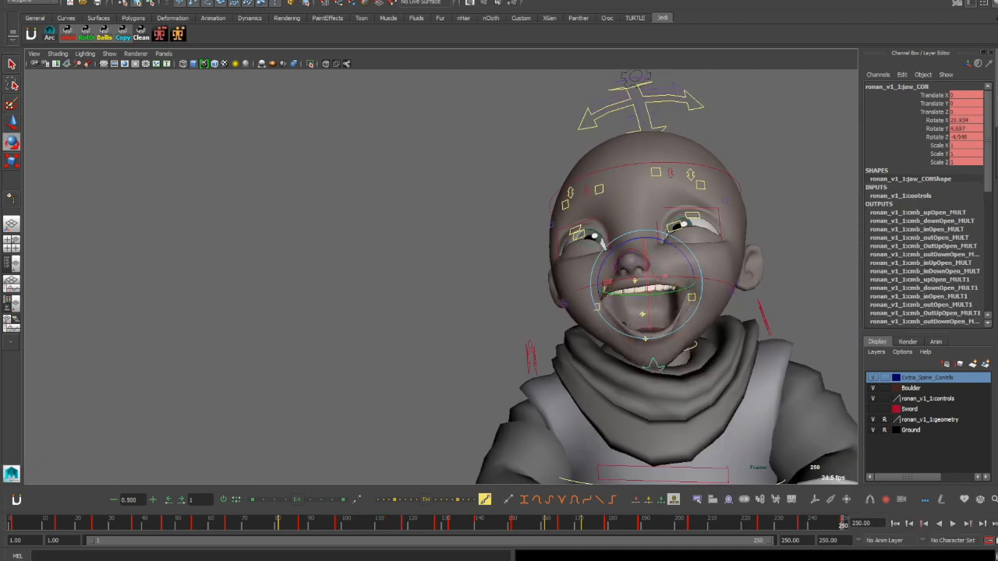
key("q")
left_click(600, 305)
key("w")
left_click_drag(600, 256, 600, 264)
left_click_drag(601, 297, 601, 421, "alt")
- Move the right upper-lip control nearest the middle of the mouth at frame 250
key("q")
left_click(628, 335)
key("w")
key("q")
key("w")
left_click_drag(601, 375, 638, 265, "alt")
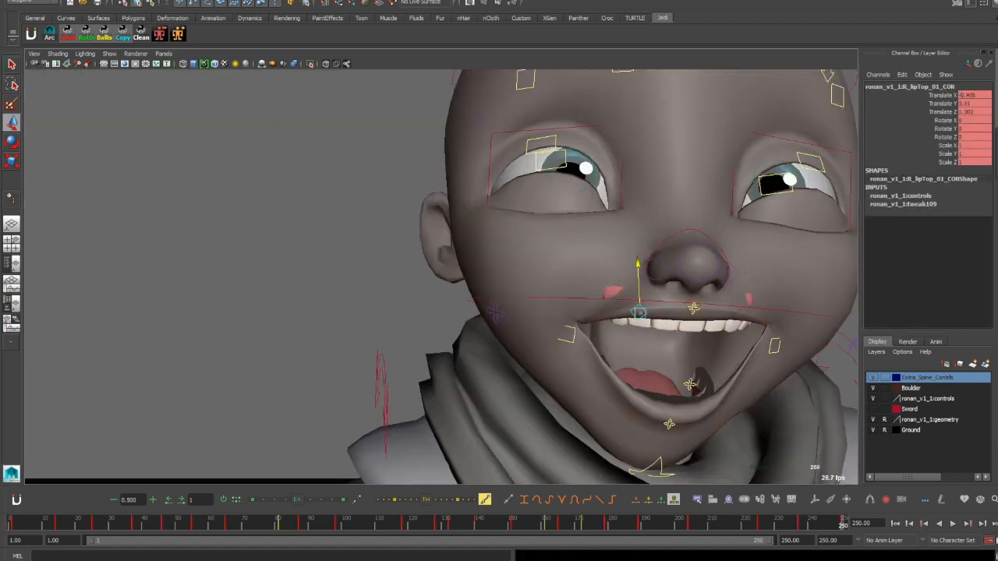
left_click_drag(663, 315, 680, 316)
- Shape the mouth with the lip controls at frame 250, undoing the last two changes
left_click_drag(680, 316, 787, 351, "alt")
left_click(679, 395)
left_click_drag(679, 395, 573, 339)
key("q")
middle_click_drag(573, 340, 616, 339)
left_click_drag(616, 339, 768, 327, "alt")
key("w")
left_click_drag(768, 253, 577, 343)
left_click(674, 321)
key("ctrl+z")
key("ctrl+z")
key("q")
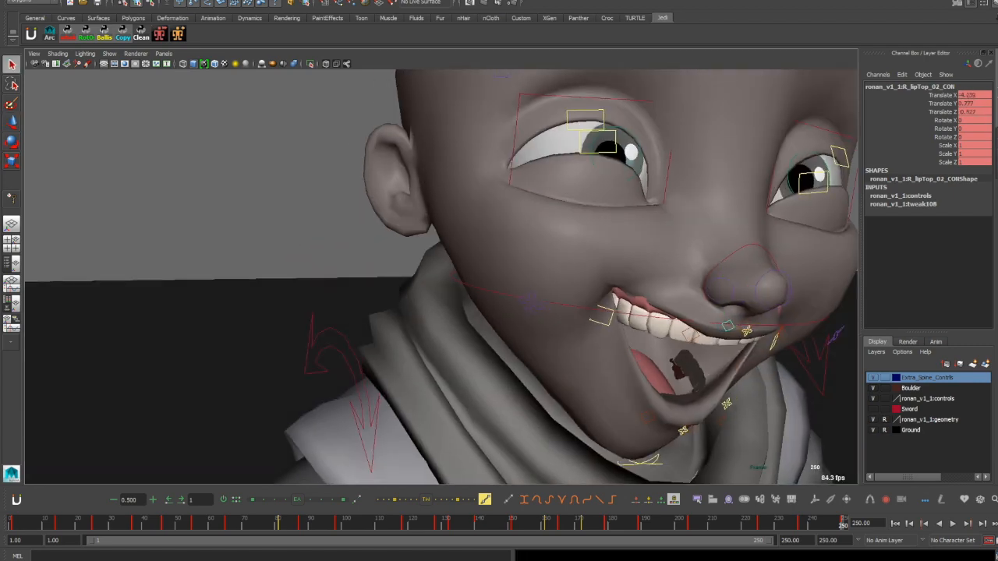
- Move the control at the right corner of the mouth at frame 250
left_click_drag(596, 292, 784, 468)
left_click_drag(624, 336, 546, 320, "alt")
left_click(519, 327)
key("w")
mouse_move(606, 290)
left_mouse_down()
mouse_move(615, 276)
mouse_move(602, 303)
left_mouse_up()
key("5")
- Adjust the lip control beside the right corner of the mouth at frame 250
left_click(604, 351)
key("q")
left_click(615, 304)
key("w")
left_click_drag(507, 294, 436, 284, "alt")
- Shift the left mouth-corner control slightly to reshape the smile at frame 250
left_click(744, 340)
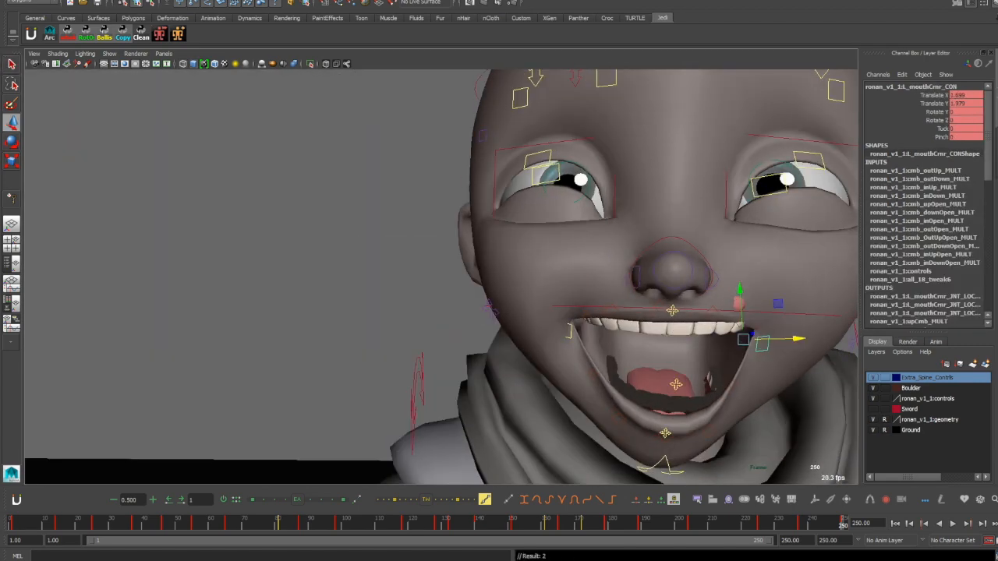
key("q")
left_click_drag(764, 331, 671, 336, "alt")
left_click(680, 339)
key("w")
left_click_drag(657, 297, 651, 296)
left_click_drag(663, 301, 757, 304, "alt")
- Reposition the lip controls around the open mouth at frame 250
left_click(622, 321)
left_click_drag(624, 323, 573, 347, "alt")
left_click_drag(651, 334, 709, 308)
left_click(606, 365)
left_click_drag(608, 343, 632, 367, "alt")
right_click_drag(670, 351, 608, 351, "alt")
- Rotate the jaw control to refine the open-mouth smile at frame 250
key("q")
left_click(632, 380)
key("e")
left_click_drag(663, 343, 671, 323, "alt")
left_click(668, 330)
key("q")
left_click_drag(670, 336, 717, 323, "alt")
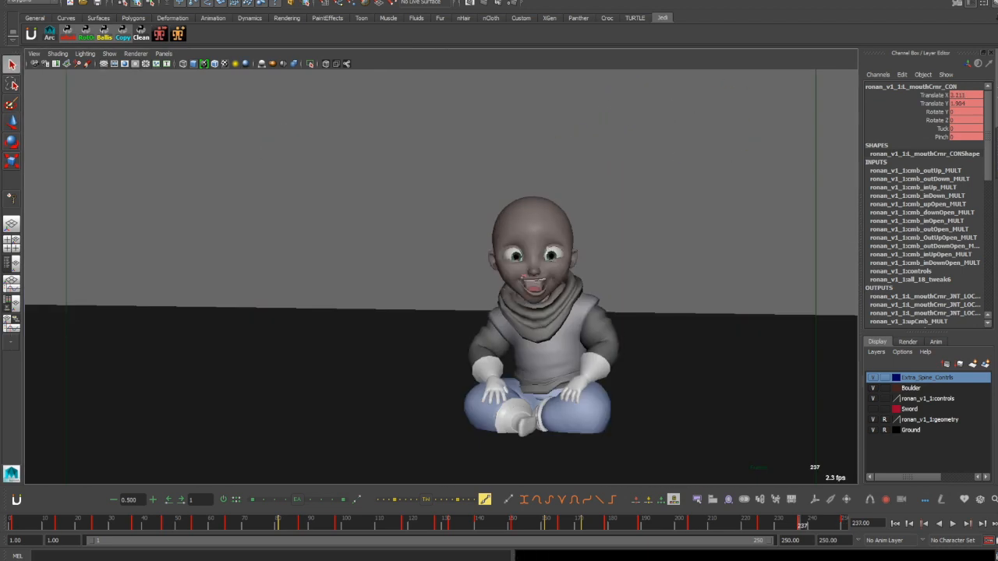
- Select the master spine control for rotation and set the playback end frame to 0
left_click(554, 381)
key("e")
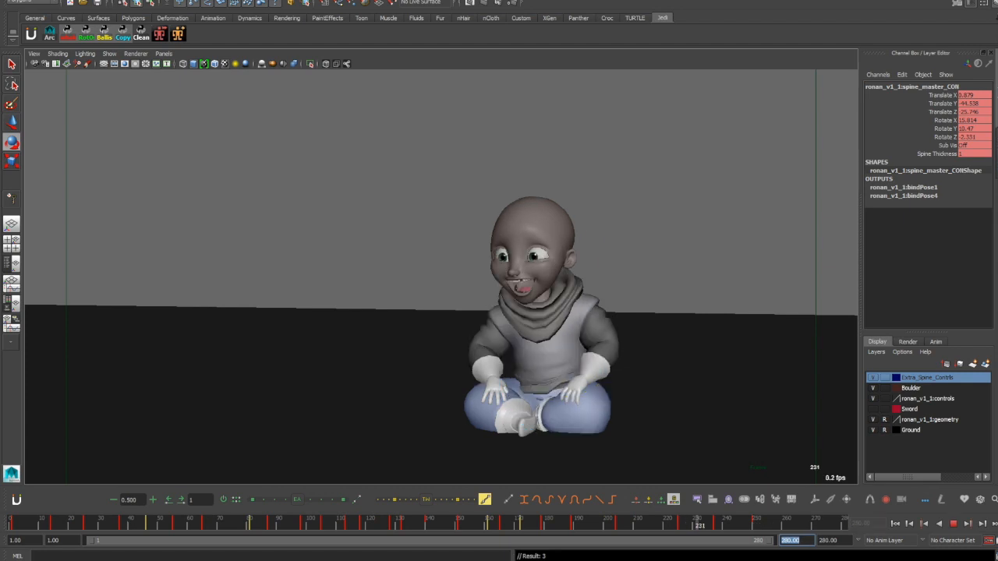
type("0")
key("Return")
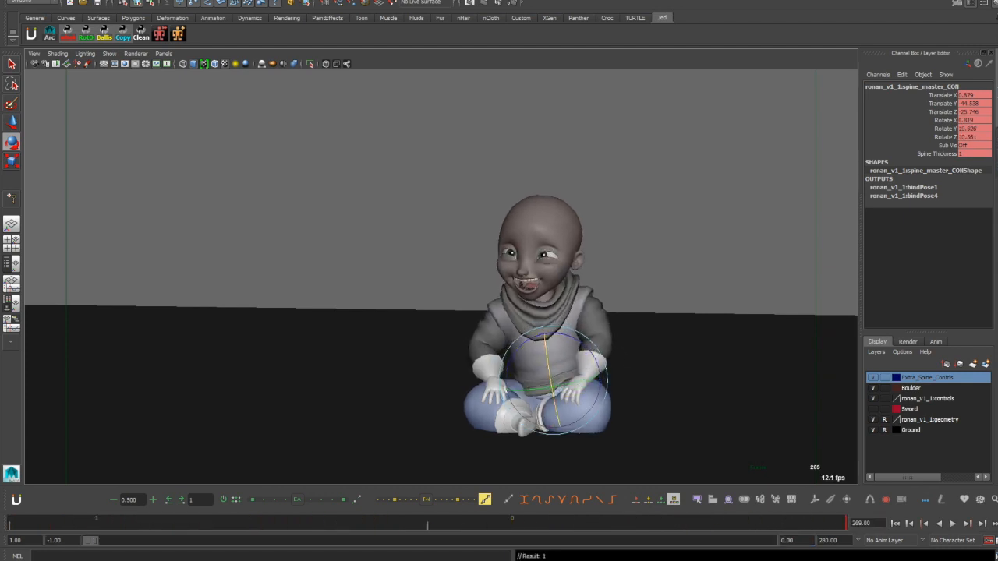
- Pose the head and spine controls at frame 269
left_click(546, 248)
left_click_drag(546, 258, 547, 284)
left_click(546, 341)
left_click(546, 367)
key("e")
key("space")
key("q")
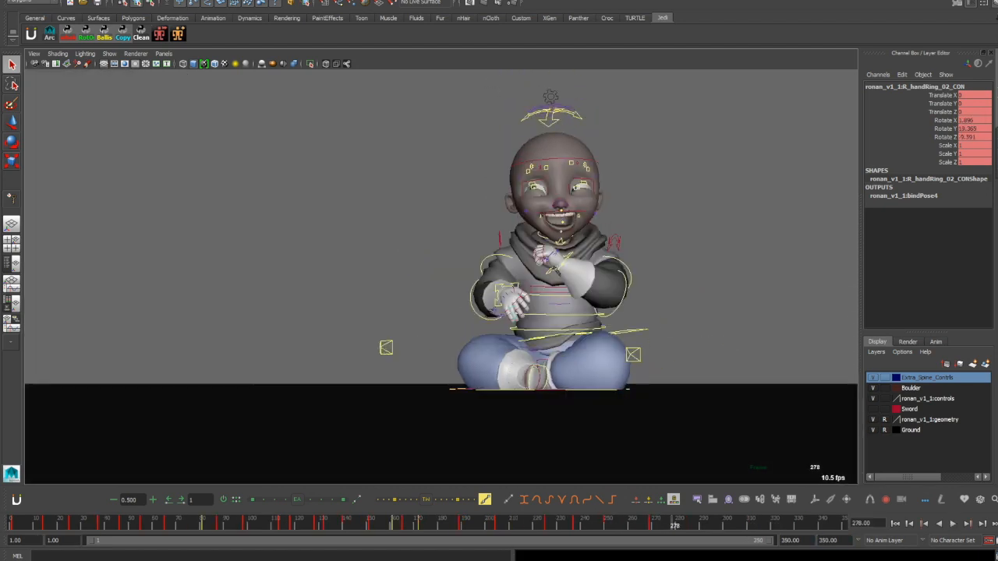
- Rotate the left shoulder and right elbow FK controls to raise both hands at frame 283
left_click(624, 264)
key("comma")
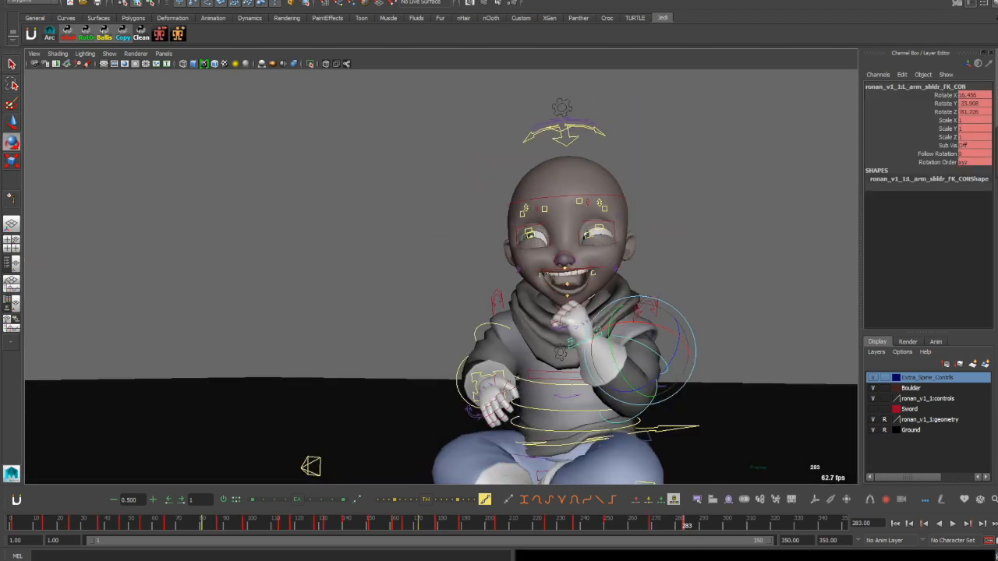
left_click(392, 349)
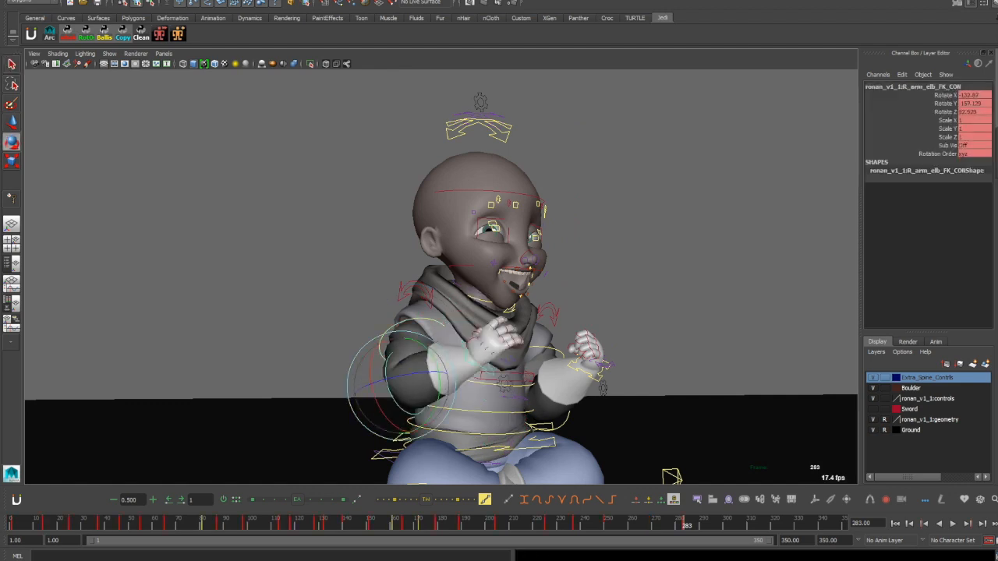
left_click_drag(546, 312, 437, 312, "alt")
- Curl the thumbs and fingers of both hands into fists at frame 283
left_click(473, 329)
left_click_drag(943, 162, 944, 188)
left_click_drag(684, 524, 577, 524)
left_click_drag(499, 312, 499, 280, "alt")
left_click(686, 436)
key("ctrl+z")
key("alt+v")
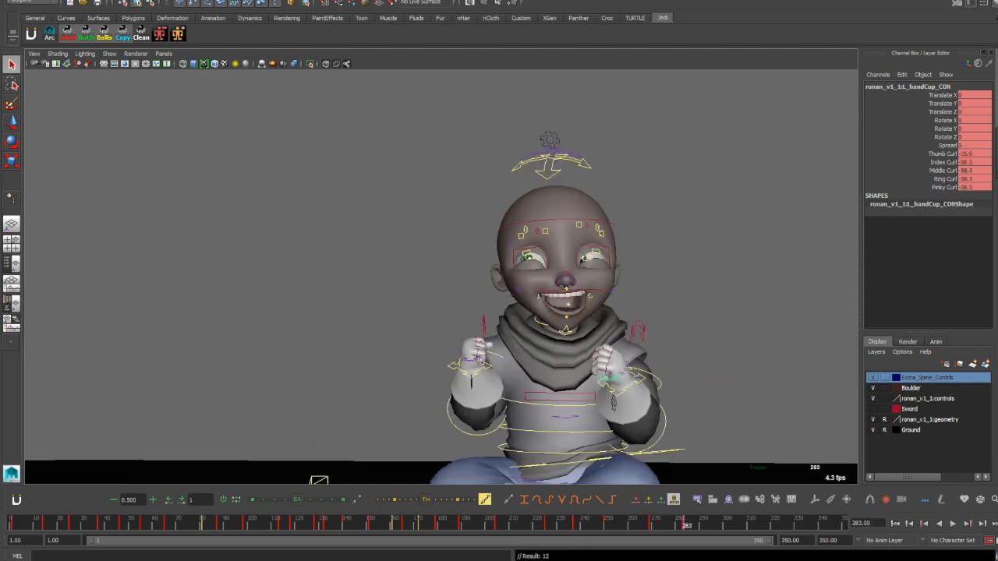
left_click_drag(942, 154, 942, 187)
key("f")
left_click_drag(437, 312, 592, 280, "alt")
- Rotate the right shoulder FK control to reposition the raised right arm at frame 283
left_click(379, 188)
key("e")
left_click_drag(405, 305, 436, 288)
left_click_drag(437, 288, 515, 312, "alt")
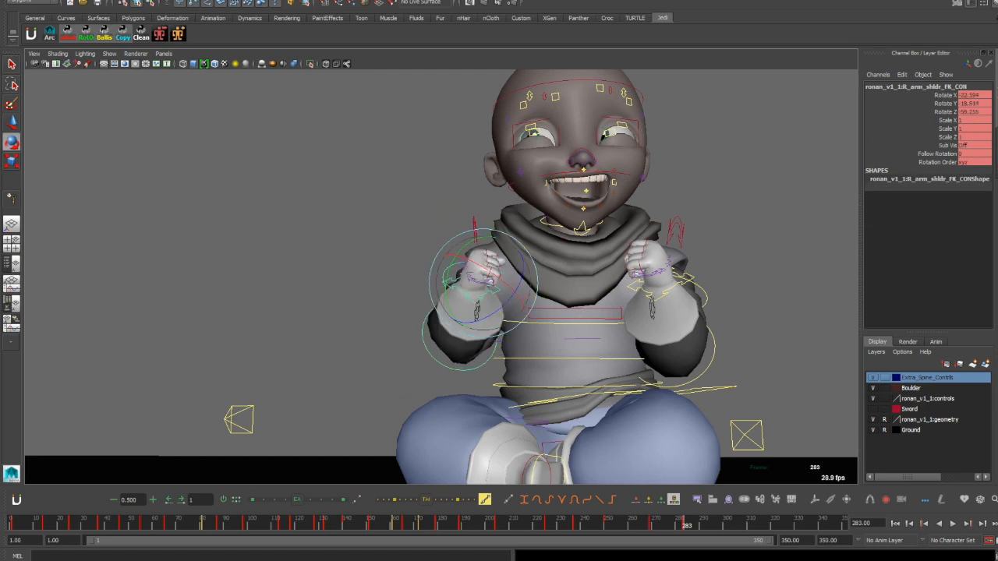
mouse_move(499, 281)
left_mouse_down("alt")
mouse_move(390, 312)
mouse_move(499, 292)
left_mouse_up("alt")
left_click(680, 233)
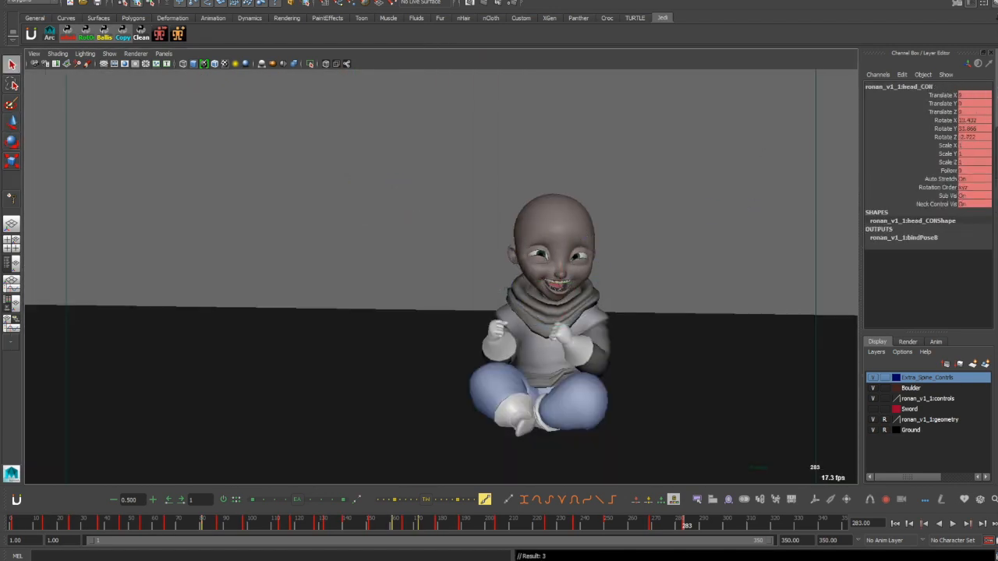
- Rotate the left shoulder FK control at frame 283 and compare the pose with the neighbouring keys
key("e")
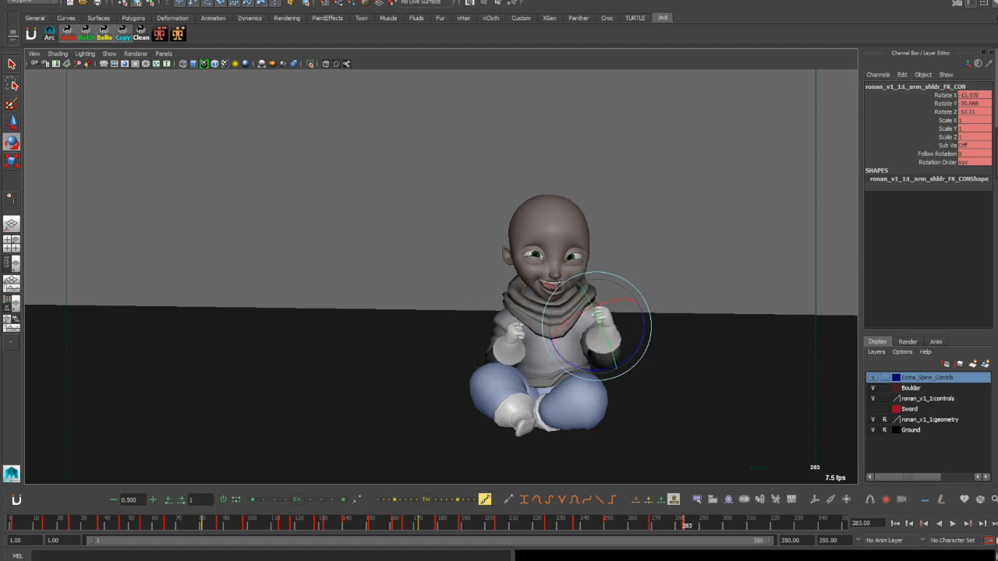
key("q")
key("comma")
key("comma")
key("period")
key("period")
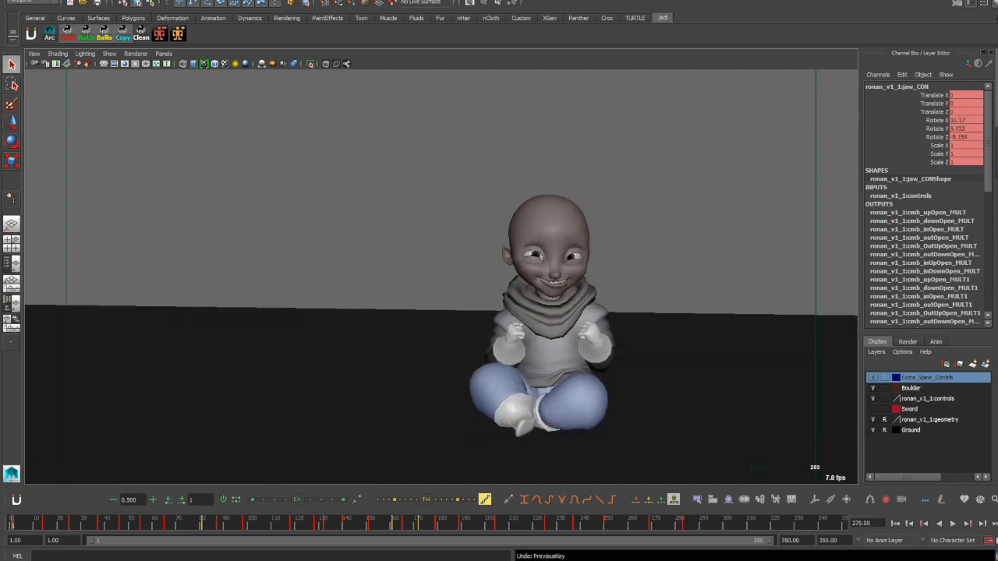
- Adjust the right knee IK and right hand FK controls at frame 350
key("3")
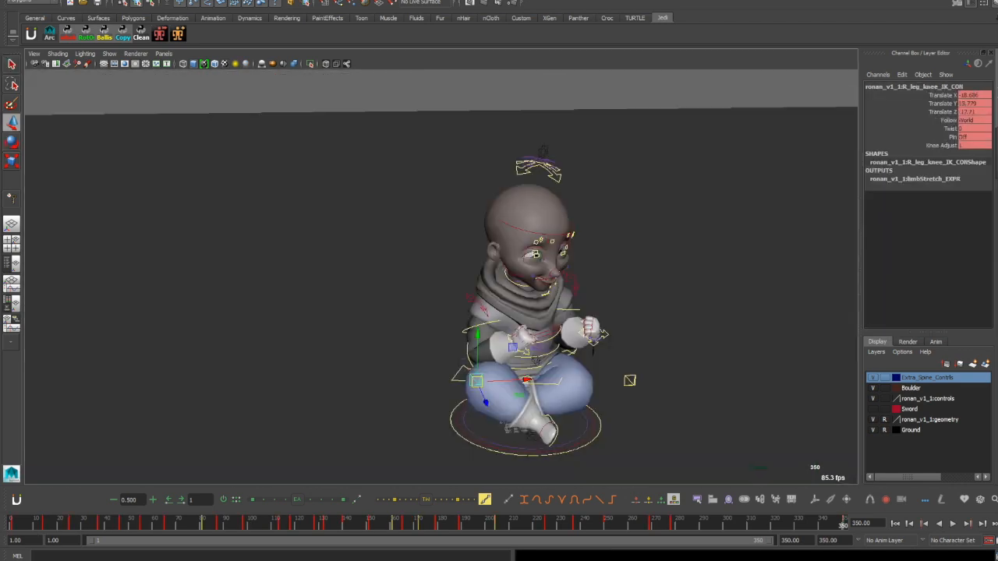
key("q")
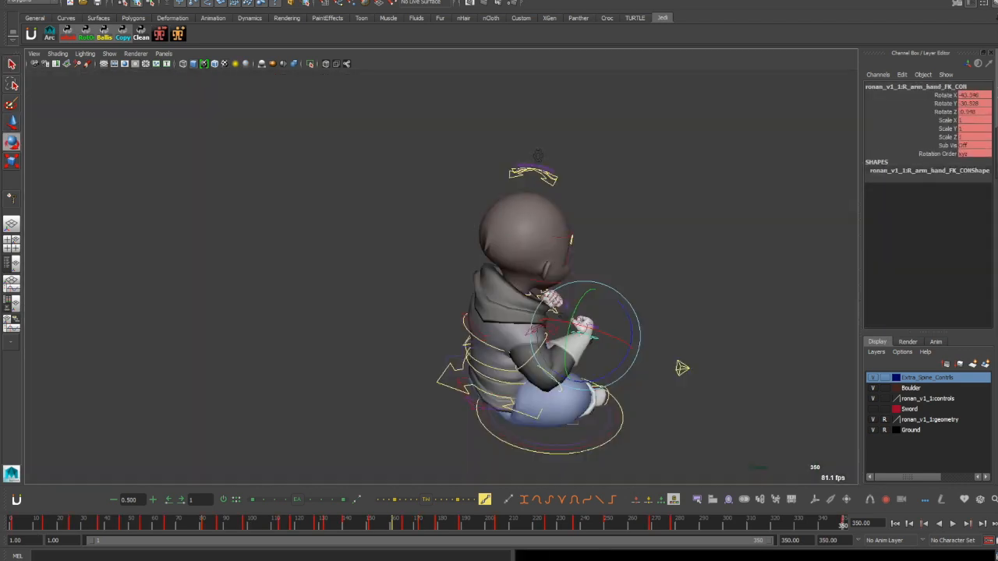
key("q")
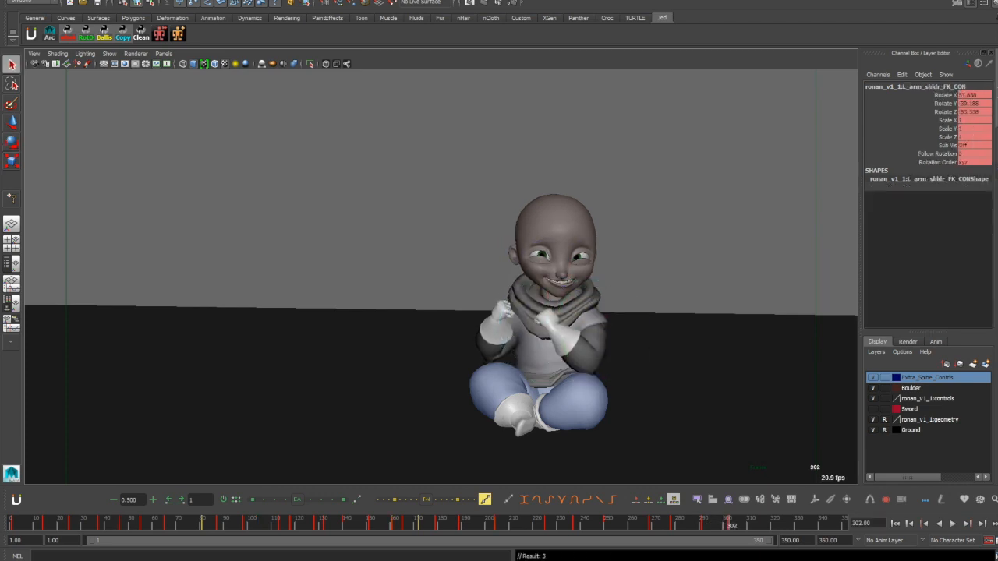
- Rotate the right clavicle control to refine the raised-fists pose at frame 302
mouse_move(405, 280)
left_mouse_down("alt")
mouse_move(569, 281)
mouse_move(397, 285)
left_mouse_up("alt")
left_click(481, 295)
left_click_drag(436, 312, 460, 351, "alt")
left_click(468, 269)
- Step back and forth through the keyed poses to check the happy reaction in the camera view
key("comma")
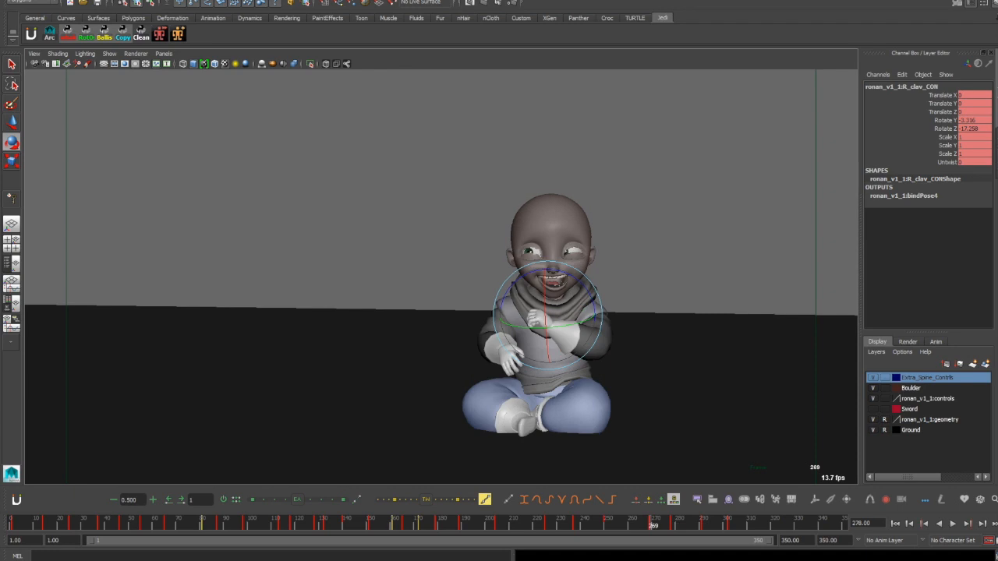
key("period")
key("period")
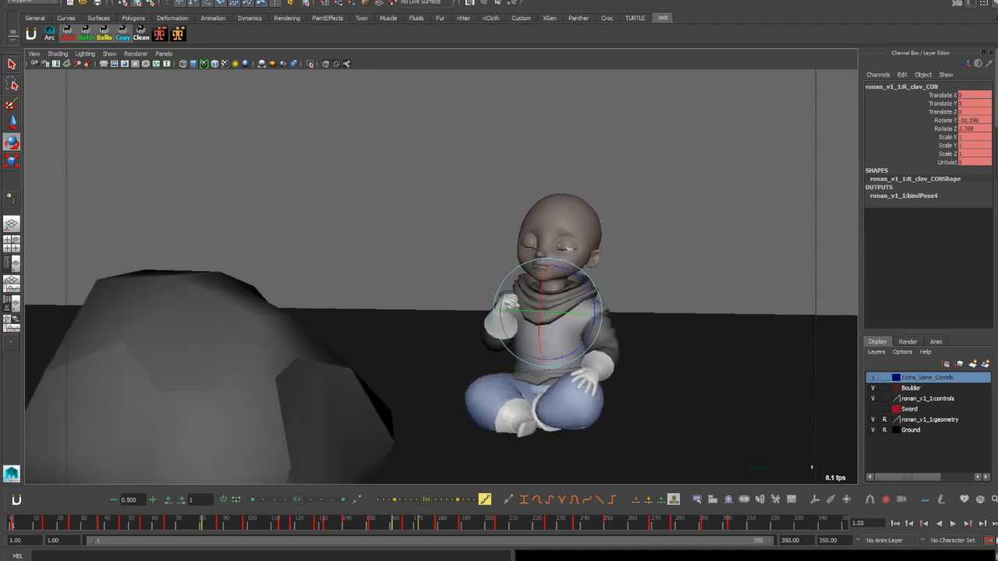
key("comma")
key("comma")
key("space")
key("space")
- Move the boulder above the hunched character's head at frame 310
left_click(389, 296)
middle_click_drag(468, 195, 453, 312, "alt")
left_click(473, 165)
key("w")
left_click_drag(474, 234, 499, 195, "alt")
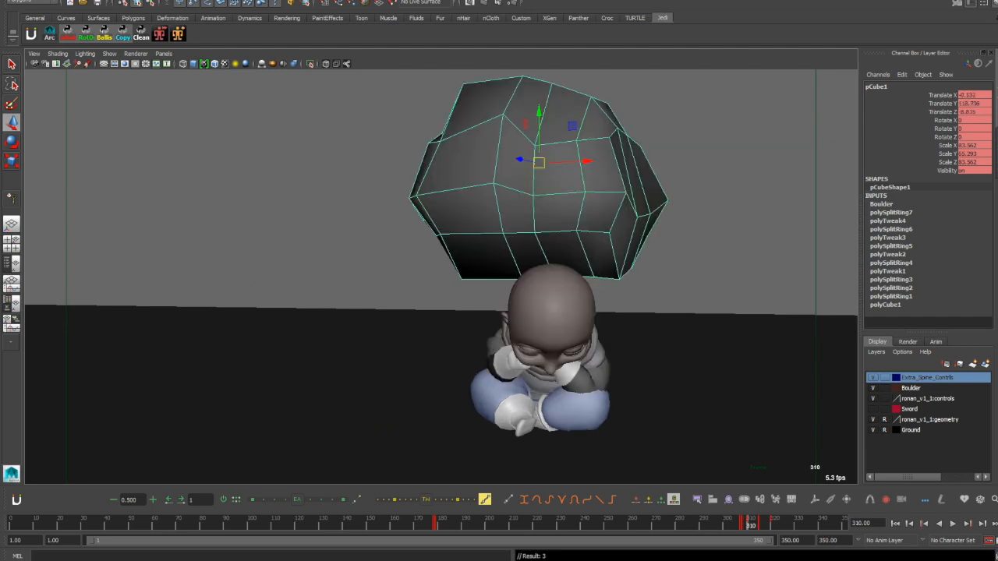
- Rotate the arm controls to lower the hands from the face at frame 310
left_click(423, 256)
left_click_drag(423, 272, 374, 272, "alt")
left_click(678, 357)
key("e")
left_click_drag(500, 273, 538, 273, "alt")
left_click(613, 304)
key("q")
- Rotate the left hand FK control above the lap at frame 310
left_click(557, 357)
left_click(585, 358)
left_click(312, 258)
key("e")
left_click(614, 368)
left_click_drag(614, 360, 627, 365)
key("q")
left_click_drag(499, 312, 640, 312, "alt")
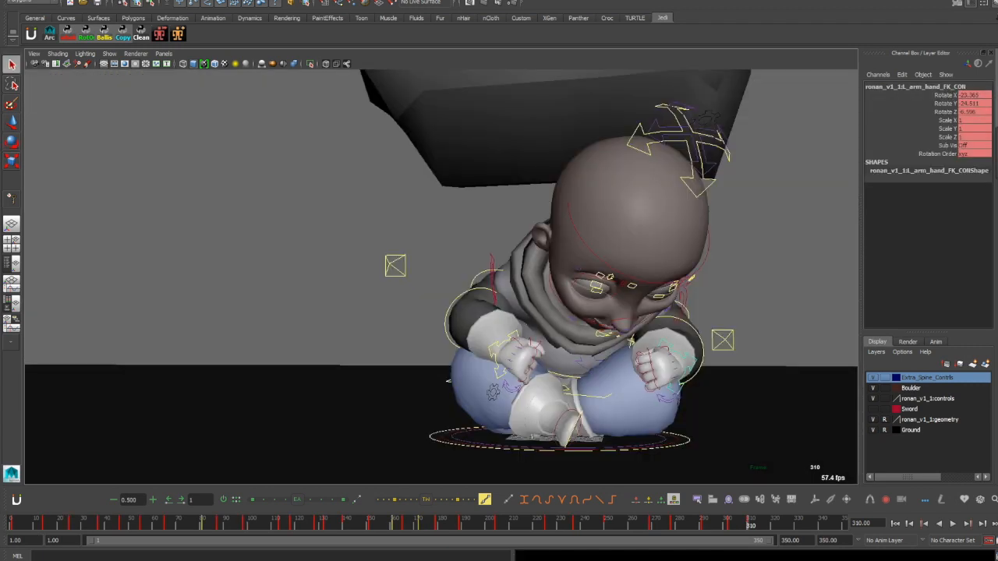
- Move the eye aim control to redirect the gaze at frame 310
left_click(632, 341)
key("w")
key("f")
left_click_drag(546, 296, 390, 296, "alt")
middle_click_drag(390, 296, 592, 304, "alt")
right_click_drag(592, 304, 531, 305, "alt")
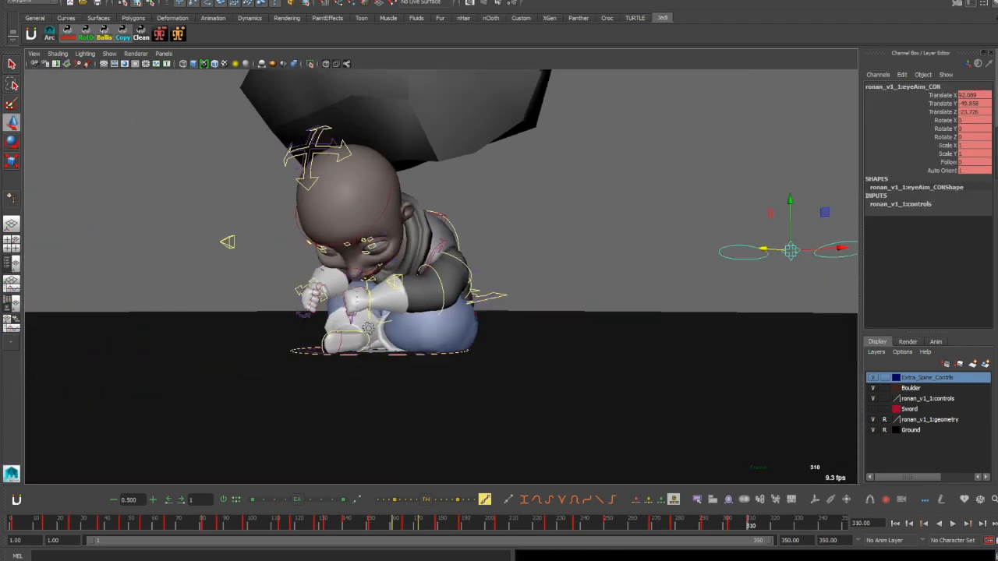
key("q")
- Set the left hand's index, middle, ring and pinky curl to 0 and adjust its thumb curl at frame 310
left_click_drag(390, 304, 530, 304, "alt")
right_click_drag(467, 304, 592, 304, "alt")
left_click(465, 294)
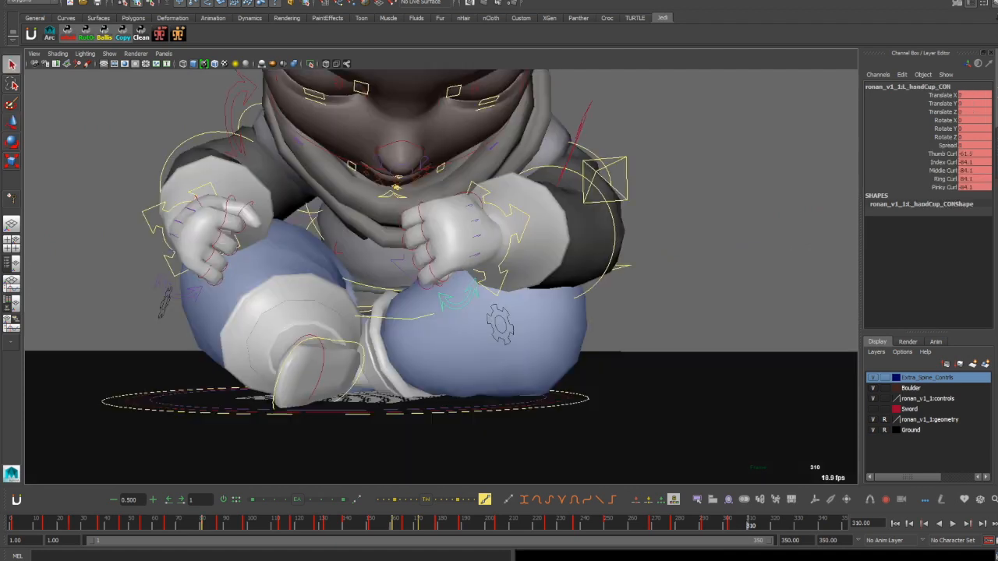
left_click_drag(973, 162, 973, 187)
type("0")
left_click_drag(499, 304, 592, 327, "alt")
left_click(973, 154)
left_click_drag(437, 296, 624, 288, "alt")
- Rotate the hand controls and key them at frame 310
right_click_drag(593, 305, 468, 304, "alt")
key("q")
left_click_drag(592, 296, 581, 277, "alt")
key("e")
key("s")
left_click(531, 278)
key("q")
- Move the left knee IK control and key it at frame 321
left_click(700, 329)
key("w")
left_click(11, 524)
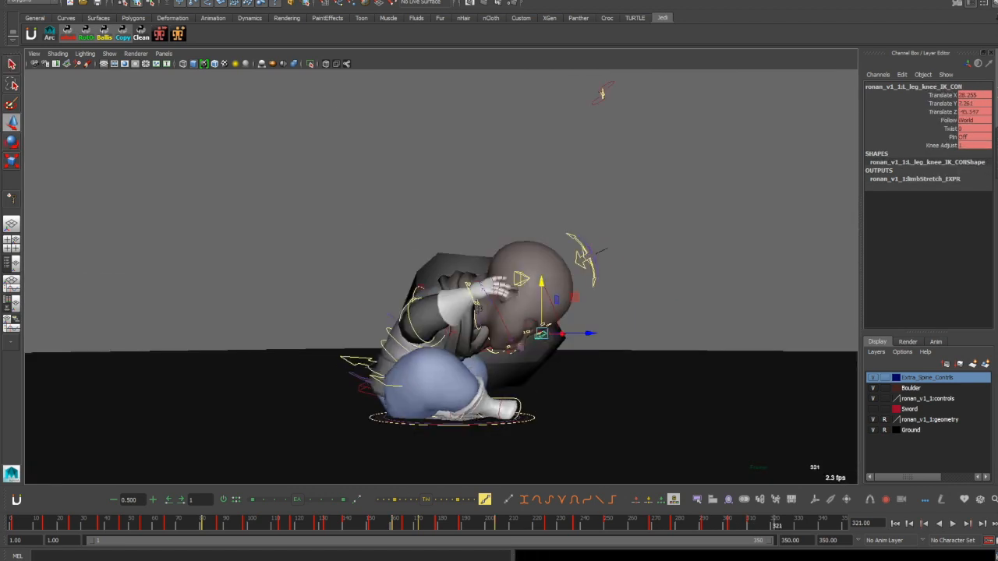
left_click(773, 524)
key("s")
- Rotate the spine controls to adjust the forward bend of the torso at frame 321
left_click(374, 362)
key("q")
left_click(439, 339)
key("e")
left_click_drag(468, 284, 546, 327, "alt")
left_click(526, 218)
mouse_move(437, 297)
left_mouse_down("alt")
mouse_move(623, 273)
mouse_move(437, 312)
left_mouse_up("alt")
- Rotate the arm controls to refine the pose beneath the boulder at frame 321
left_click(706, 301)
left_click(578, 359)
key("e")
left_click(468, 343)
left_click_drag(546, 280, 468, 351, "alt")
left_click(473, 317)
- Compare the adjacent key poses and select all the rig controls at frame 310
key("comma")
left_click_drag(436, 312, 583, 200, "alt")
key("period")
key("q")
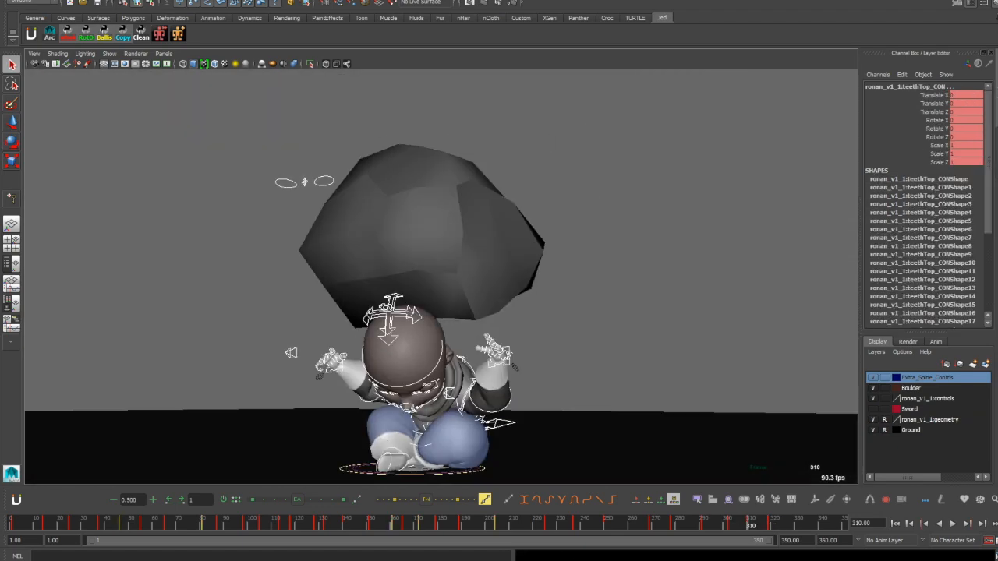
- Refine the rotation of the rig controls around frame 310, comparing the pose with the neighbouring keys
left_click(439, 307)
key("e")
left_click(421, 278)
left_click_drag(374, 296, 343, 289, "alt")
key("comma")
left_click(616, 234)
left_click(624, 312)
key("period")
key("comma")
key("period")
key("comma")
- Adjust the body control rotations from a side view and check the transition between the adjacent key poses
left_click_drag(265, 78, 312, 78, "alt")
left_click(542, 312)
left_click_drag(406, 312, 593, 304, "alt")
key("q")
key("comma")
key("period")
left_click(468, 331)
key("e")
key("comma")
key("period")
- Rotate another body control and flip repeatedly between the neighbouring keys to check the fall
left_click(644, 327)
left_click(546, 304)
key("e")
key("comma")
key("period")
key("period")
key("comma")
key("comma")
key("period")
key("period")
key("q")
- Select the spine controls at frame 327 and rotate them to tip the character backward
left_click(792, 524)
left_click_drag(507, 250, 612, 332)
key("e")
key("period")
key("period")
key("q")
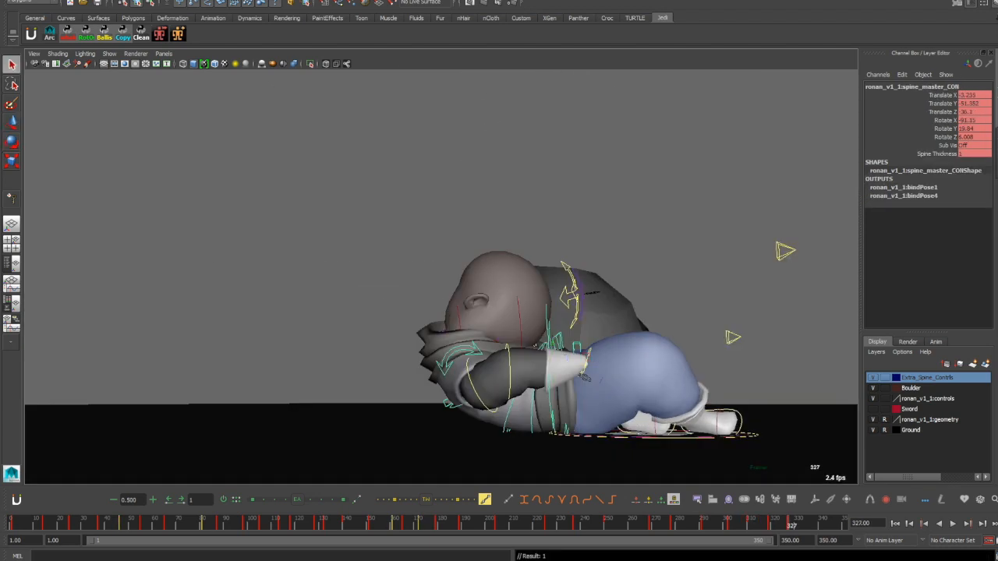
- Rotate the wrist and arm controls at frame 327, checking them against the previous key pose
left_click_drag(390, 297, 592, 289, "alt")
left_click(575, 375)
key("e")
left_click_drag(499, 273, 562, 343, "alt")
left_click(568, 386)
left_click_drag(375, 312, 561, 336, "alt")
left_click(566, 301)
key("comma")
key("period")
- Rotate the spine FK controls at frame 327 and compare the torso bend with frame 310
key("q")
left_click(454, 383)
key("e")
left_click_drag(546, 296, 545, 319, "alt")
key("q")
key("e")
left_click(626, 199)
left_click_drag(406, 312, 546, 273, "alt")
left_click(641, 394)
left_click_drag(484, 281, 422, 350, "alt")
key("comma")
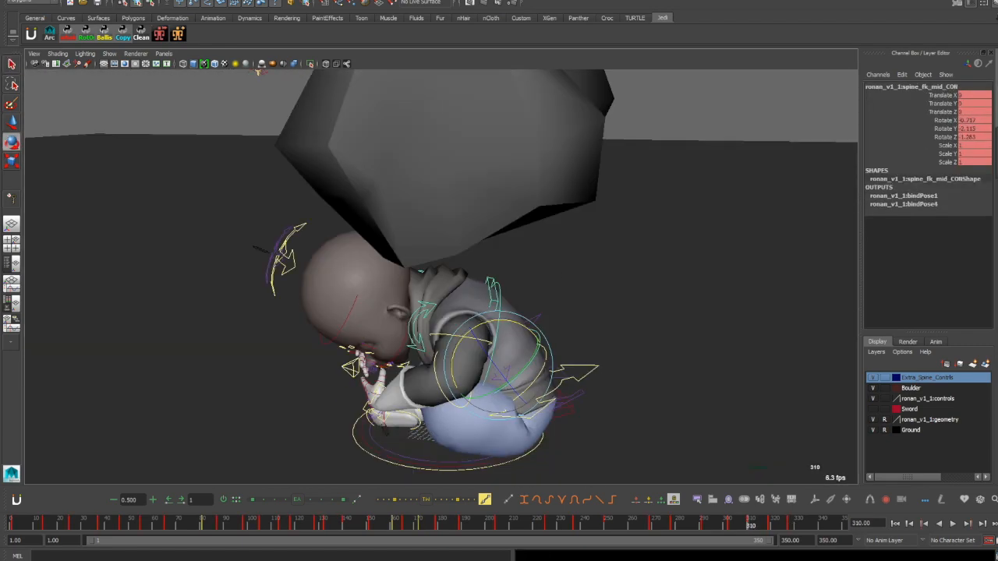
- Rotate the upper-body controls at frame 327 to refine the backward fall, comparing with the previous key
key("period")
left_click(621, 343)
left_click_drag(499, 406, 375, 436, "alt")
left_click(411, 296)
key("e")
key("comma")
left_click_drag(421, 312, 546, 304, "alt")
key("period")
- Move the foot IK controls at frame 327 so the feet lift and the legs extend forward
left_click(619, 410)
key("w")
left_click(292, 416)
key("q")
key("w")
left_click_drag(406, 312, 624, 312, "alt")
key("e")
key("w")
key("period")
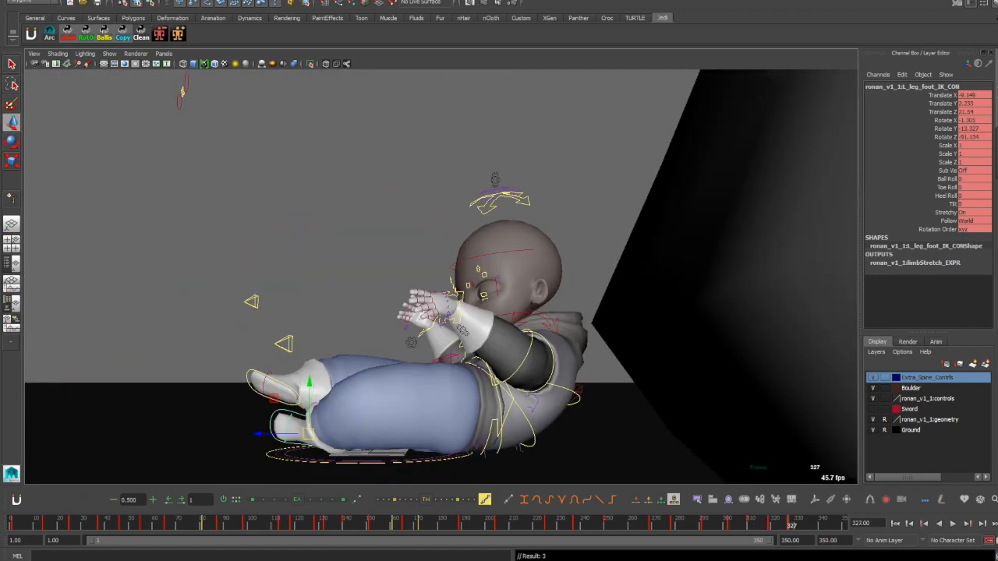
- Play back the animation and rotate the master spine control further backward at frame 336
key("alt+v")
left_click(507, 394)
key("e")
key("q")
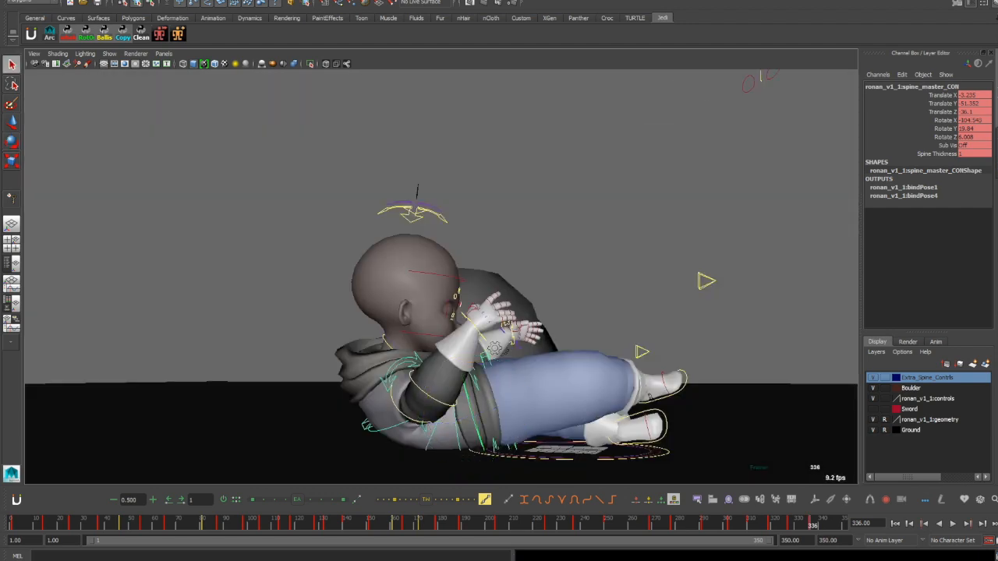
- Rotate the upper-body controls at frame 336 to lay the character out on its back
left_click_drag(649, 397, 468, 436, "alt")
key("q")
key("e")
left_click_drag(468, 390, 546, 312, "alt")
left_click(432, 196)
left_click(451, 327)
left_click(499, 359)
key("e")
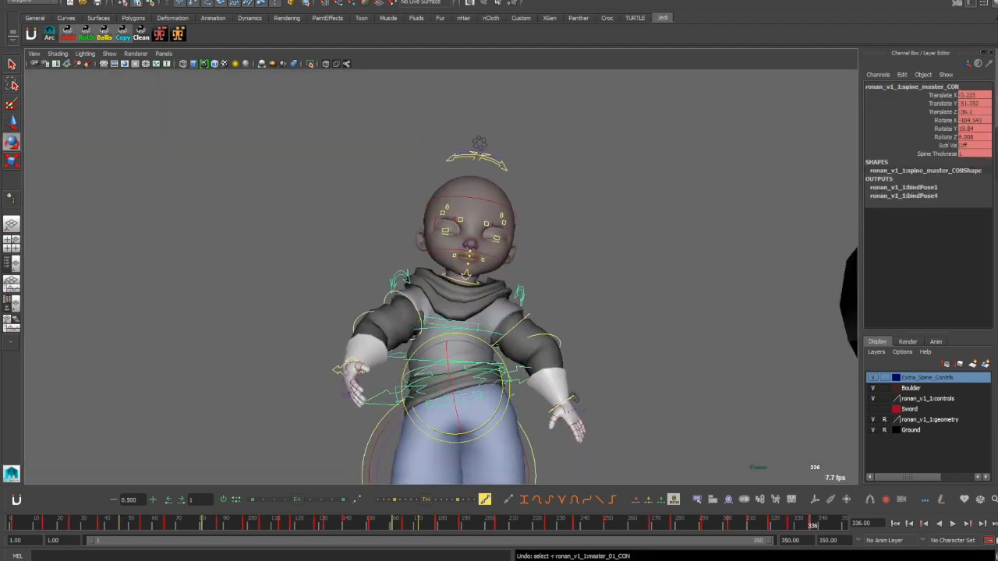
- Rotate the spine and right shoulder FK controls at frame 336 to settle the torso and arm
left_click(452, 326)
key("q")
key("e")
left_click_drag(468, 351, 663, 374, "alt")
left_click(363, 394)
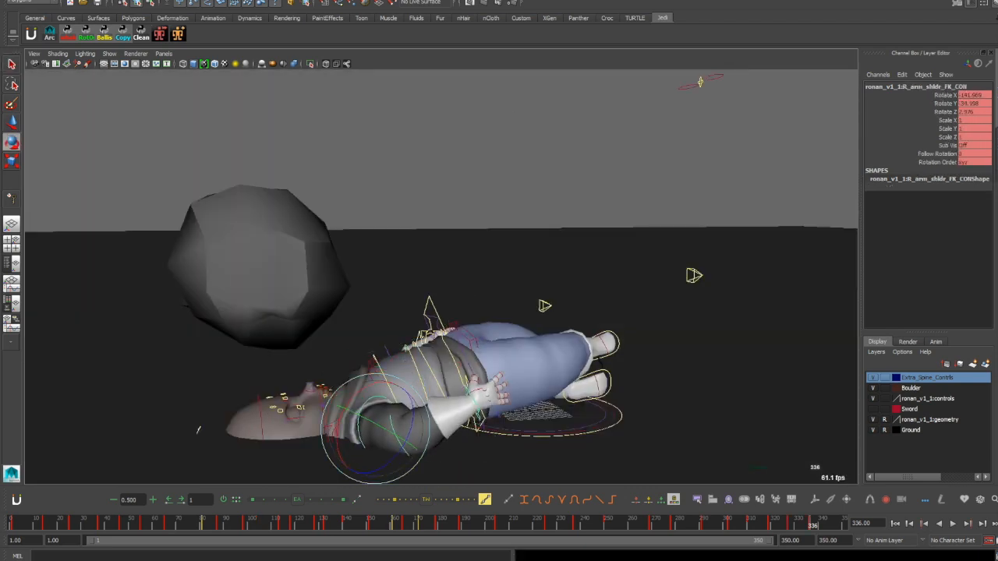
left_click(401, 429)
left_click_drag(468, 351, 530, 335, "alt")
left_click(445, 335)
- Reposition a limb control and rotate the arm controls at frame 336 to refine the lying pose
key("w")
left_click_drag(507, 383, 609, 421)
left_click(345, 358)
key("e")
left_click_drag(468, 351, 663, 336, "alt")
left_click(347, 398)
left_click(599, 401)
left_click_drag(390, 351, 624, 343, "alt")
- Move the foot IK control at frame 336 to raise the foot off the ground
left_click(508, 433)
key("w")
left_click(538, 380)
key("w")
left_click_drag(539, 380, 508, 327)
- Select and reposition the remaining leg controls at frame 336, checking an earlier pose for reference
left_click_drag(608, 351, 390, 347, "alt")
left_click_drag(361, 234, 404, 216)
left_click(288, 293)
left_click_drag(297, 315, 351, 266)
left_click(731, 524)
left_click_drag(390, 335, 468, 375, "alt")
left_click(203, 283)
- Move and rotate the body controls across frames 336 and 346 to build the final lying pose
left_click(813, 524)
left_click(563, 232)
key("w")
left_click(836, 524)
left_click(455, 242)
key("e")
key("w")
left_click(468, 195)
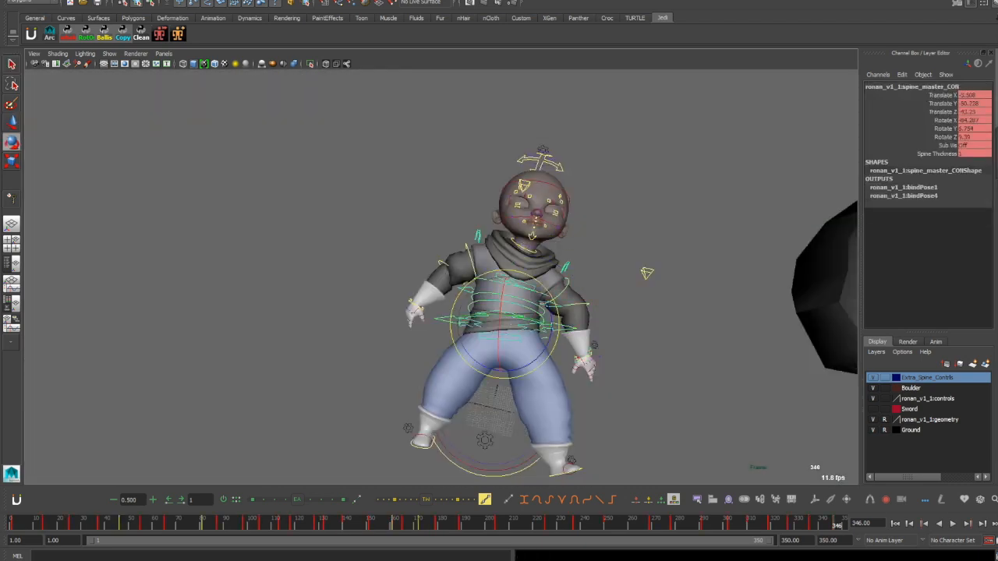
left_click(663, 195)
left_click(538, 312)
key("q")
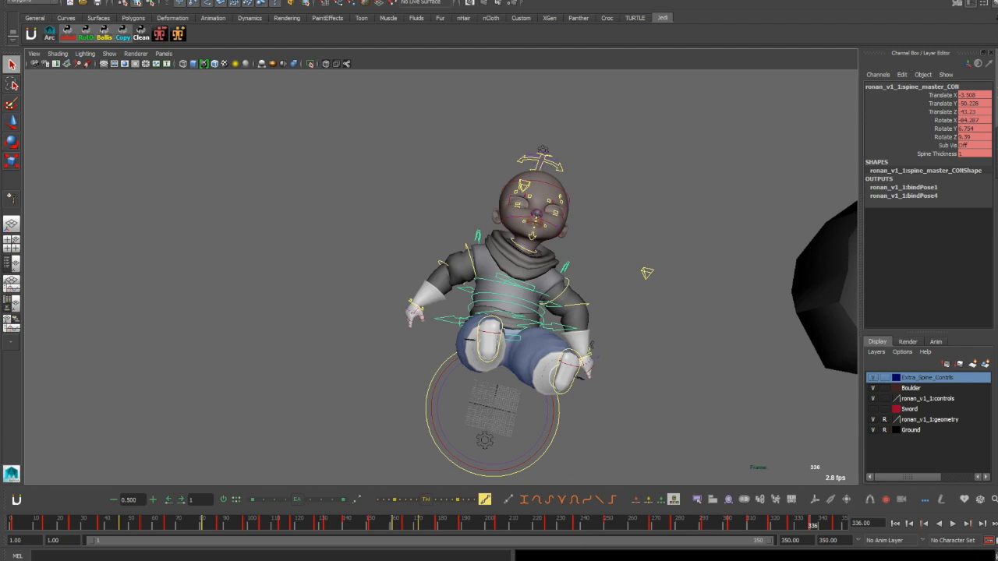
- Rotate the selected body control at frame 327 and compare the pose with frame 310
left_click(792, 524)
key("e")
left_click_drag(485, 355, 499, 328)
left_click_drag(390, 312, 390, 351, "alt")
left_click(751, 524)
left_click(791, 524)
- Select the head control at frame 327 and rotate the head
key("q")
left_click_drag(468, 312, 374, 289, "alt")
left_click(478, 218)
left_click_drag(479, 234, 351, 250, "alt")
key("e")
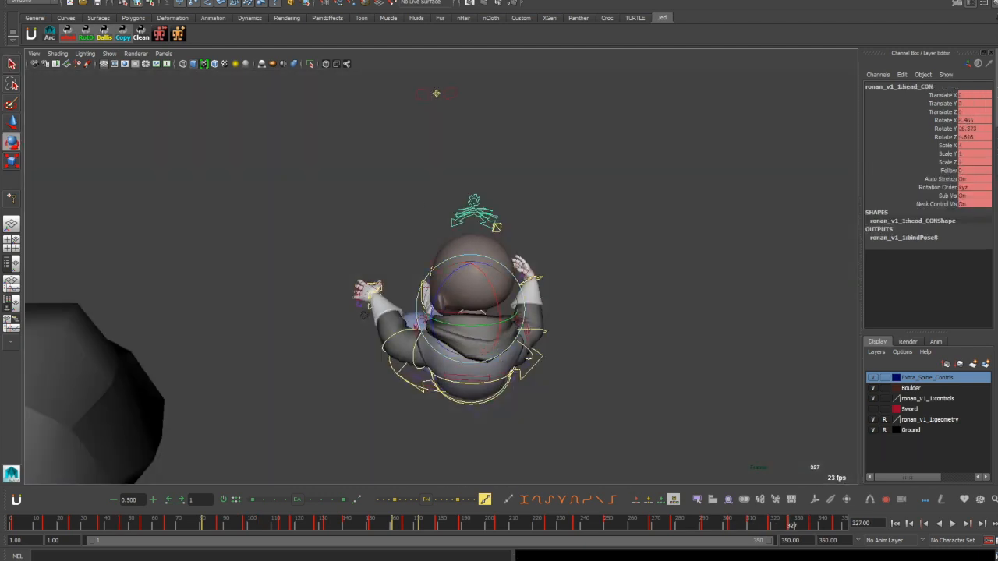
- Compare the fall poses at frames 327, 336 and 346 from above
left_click_drag(772, 525, 792, 524)
left_click(812, 525)
left_click_drag(468, 273, 467, 312, "alt")
left_click(837, 524)
left_click(812, 524)
- Select the master spine control for rotation and view the character from above
key("q")
key("comma")
left_click(470, 404)
key("e")
left_click_drag(468, 273, 468, 335, "alt")
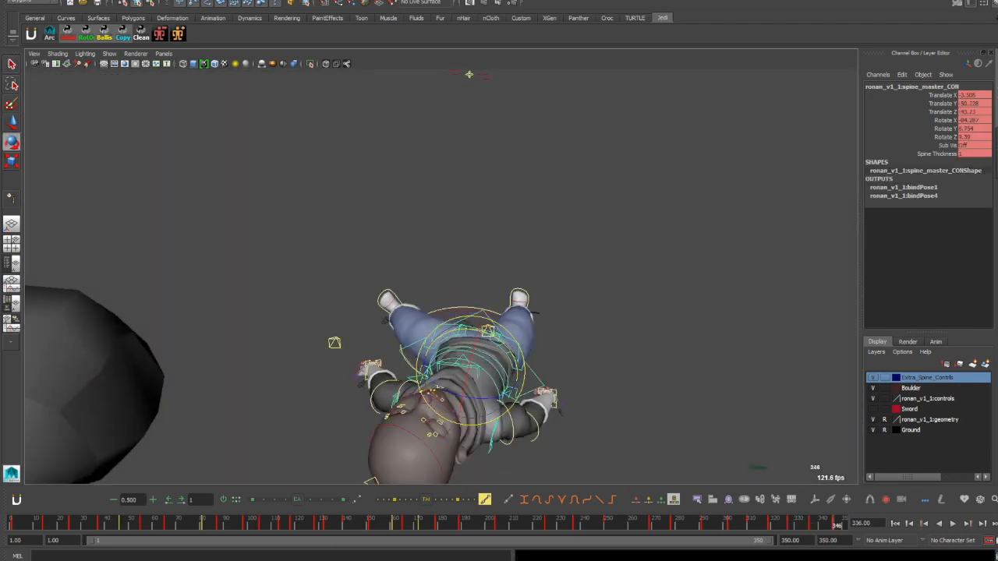
- Rotate the master spine control at frame 346 to twist the body to one side
key("q")
left_click(609, 312)
left_click(499, 367)
key("alt+shift+v")
key("comma")
key("e")
left_click_drag(499, 336, 347, 195, "alt")
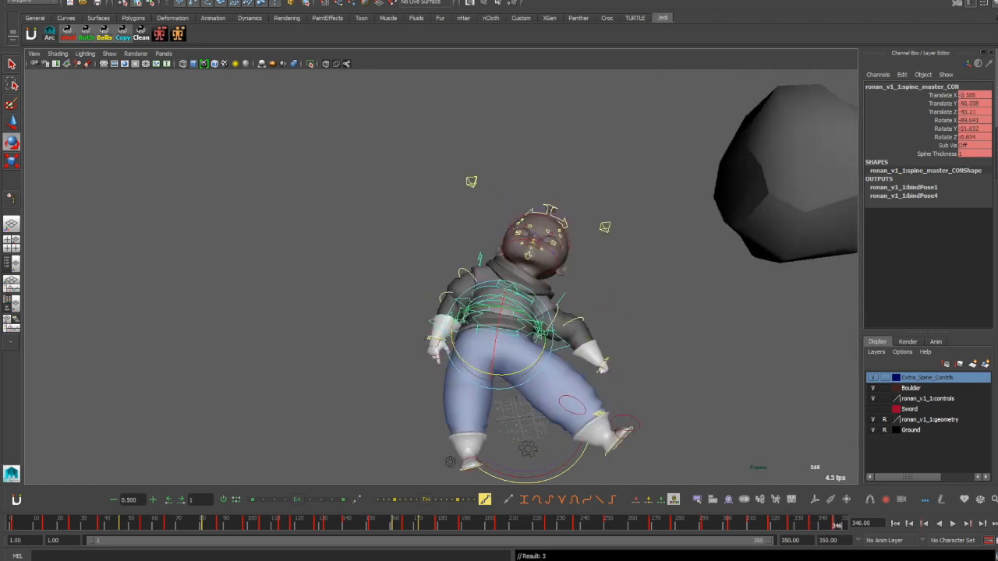
- Compare the fall poses around frame 346 and check the head against the neighbouring key poses
key("comma")
key("comma")
key("period")
key("period")
left_click(524, 209)
key("comma")
key("comma")
key("period")
key("period")
key("period")
key("period")
key("comma")
- Extend the animation end to frame 380 and play back the fall from the shot camera
double_click(829, 540)
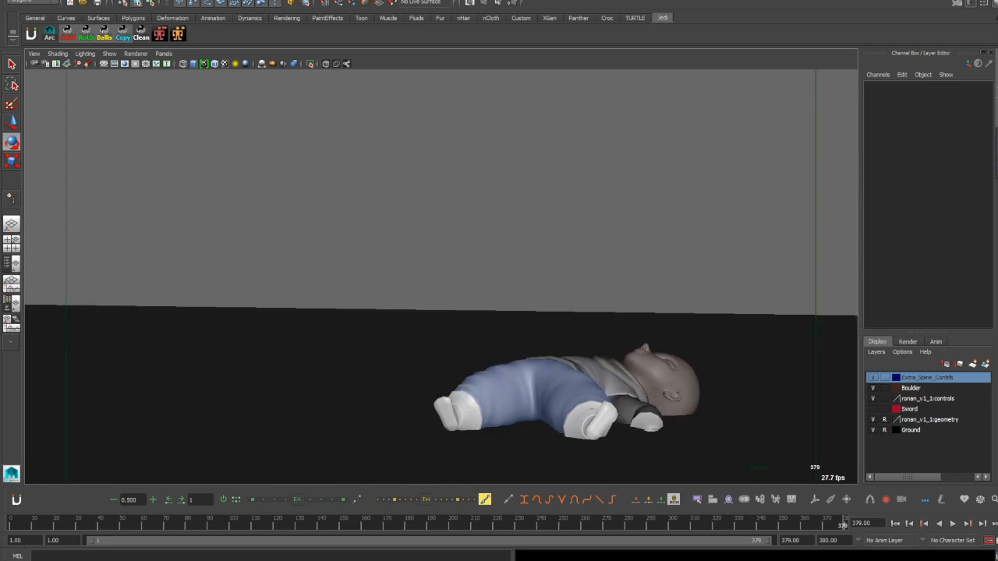
key("alt+v")
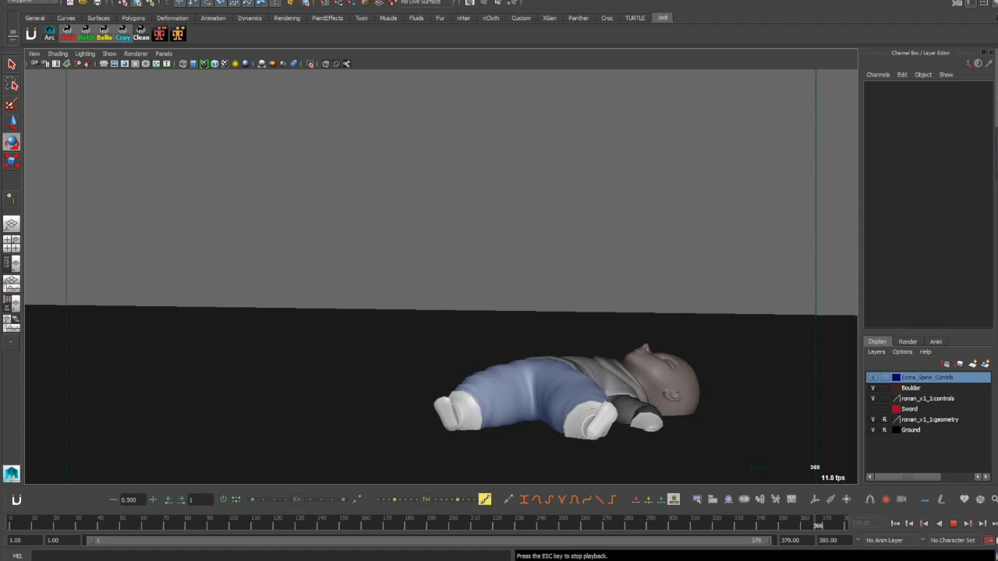
left_click_drag(770, 524, 737, 524)
key("alt+v")
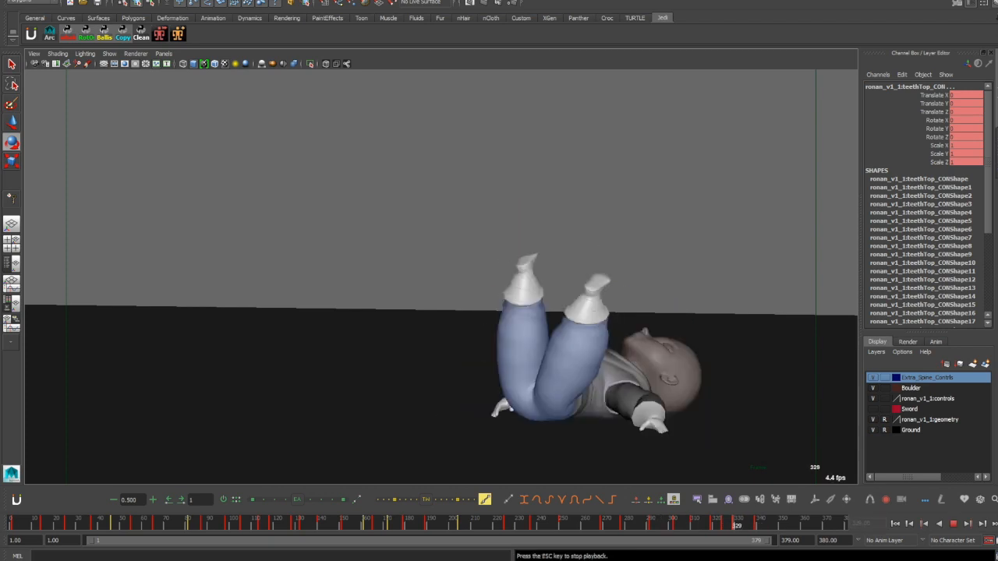
- Scrub and play the shot through the camera to review the fall up to frame 324
left_click_drag(582, 524, 594, 524)
key("q")
key("alt+v")
key("alt+v")
- Switch to the perspective view and select the master spine control at frame 324 for posing
key("space")
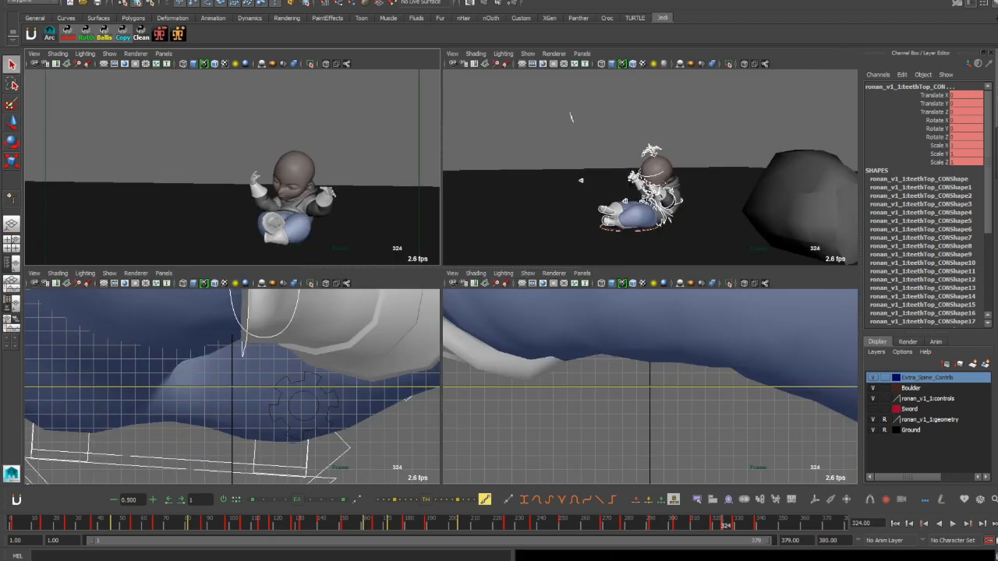
key("space")
left_click(447, 312)
key("e")
key("q")
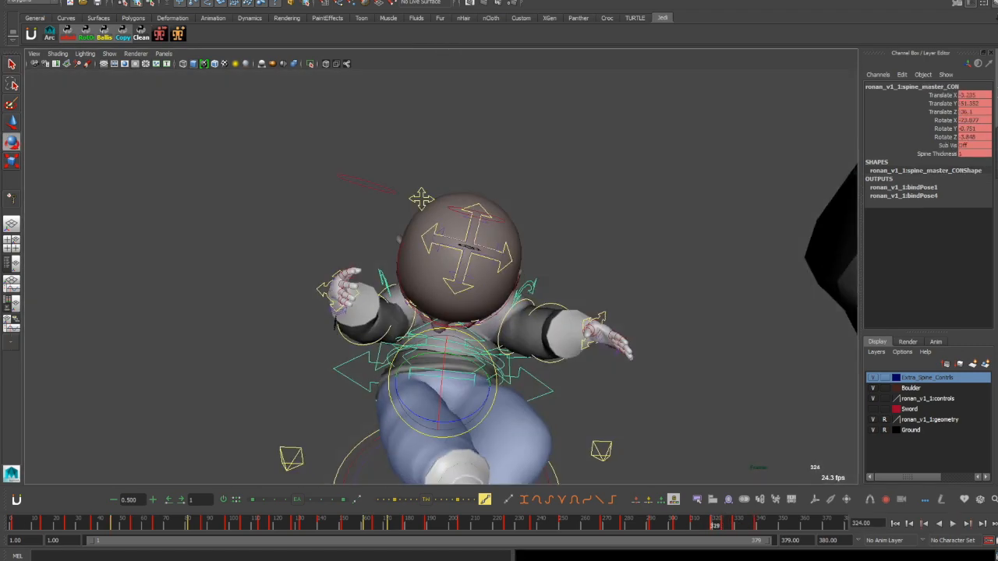
key("w")
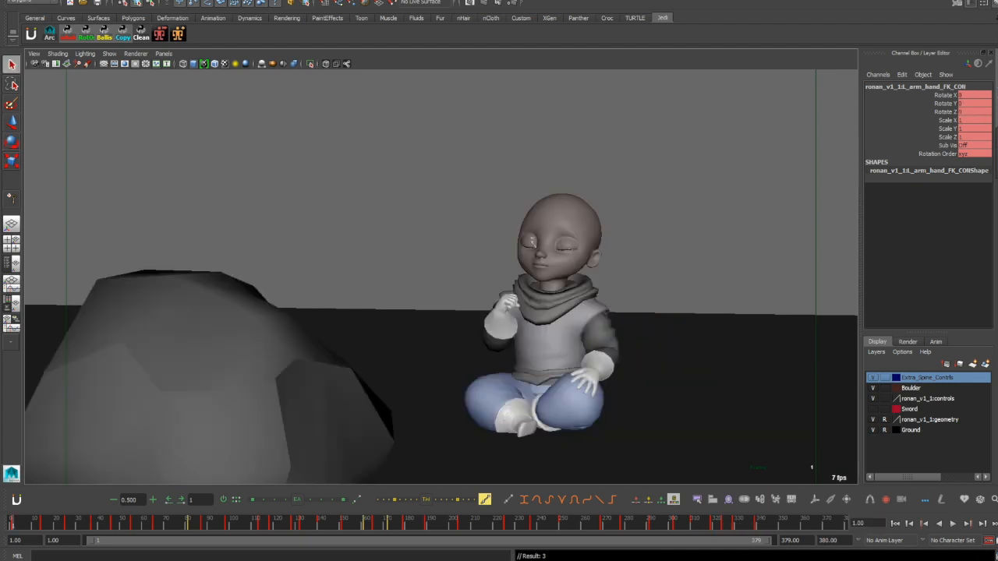
- Play back the whole shot from frame 1 through the camera to review its timing
key("alt+v")
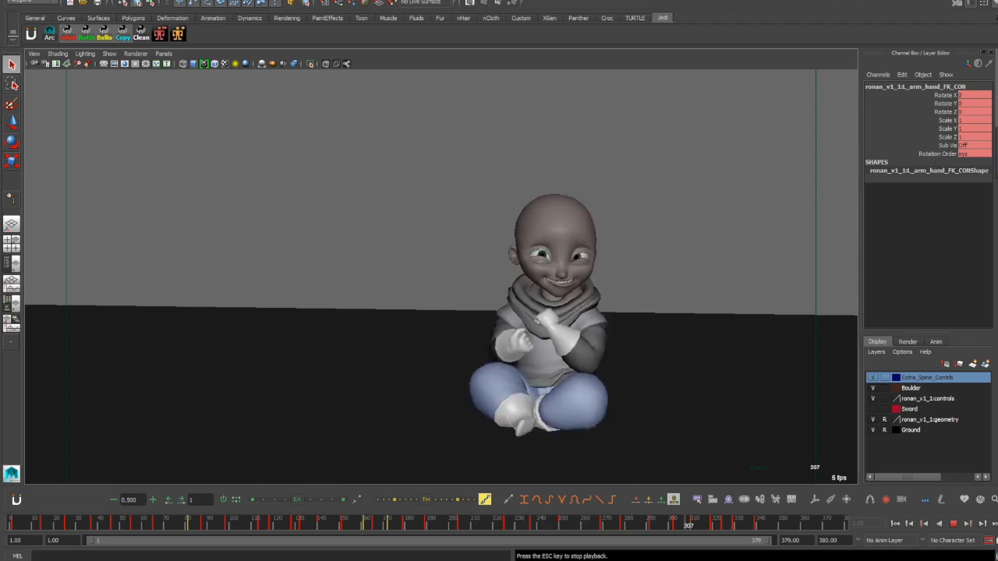
key("Escape")
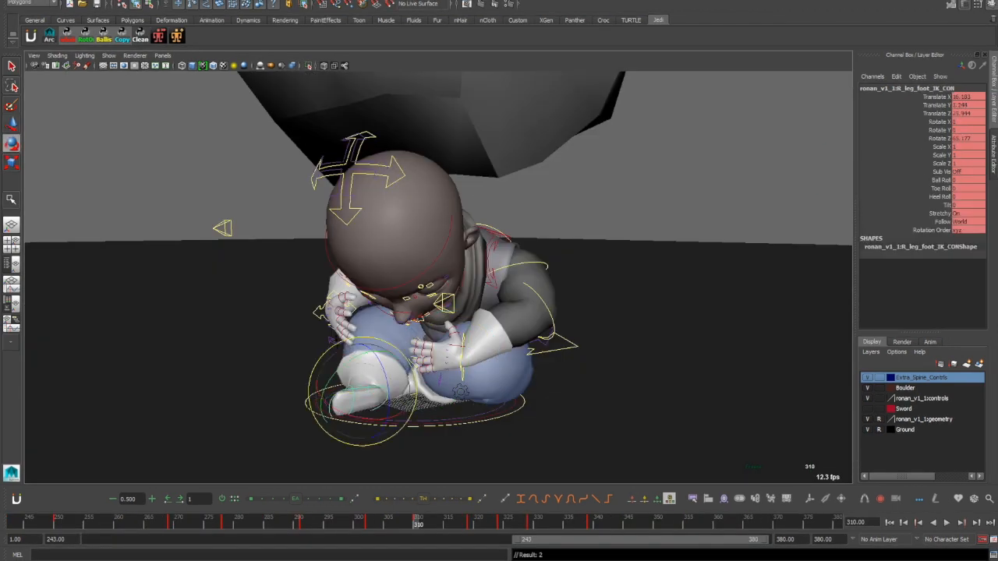
- Select the hip wiggle control at frame 319 and the right FK knee control at frame 302 for rotation
key("q")
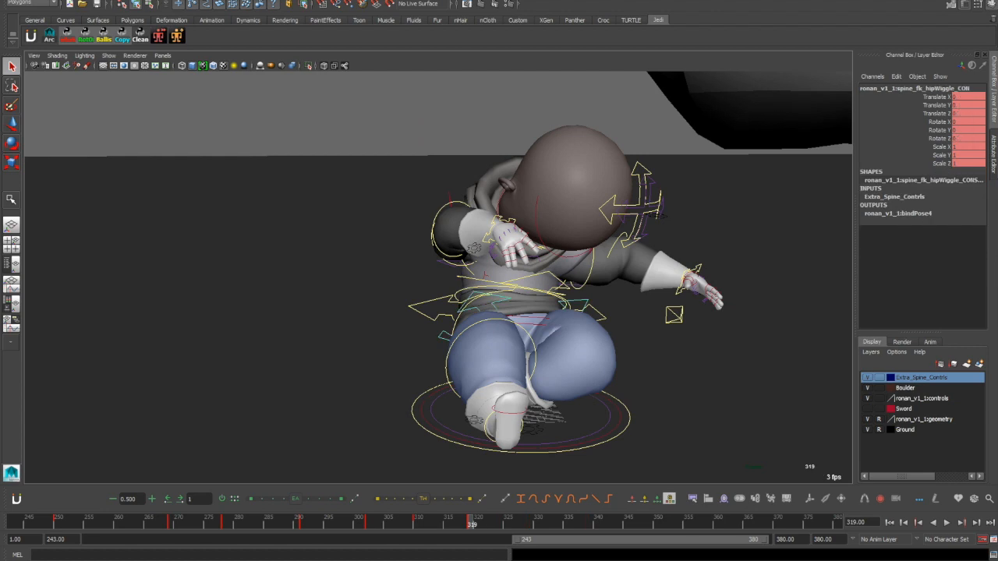
key("e")
key("q")
key("e")
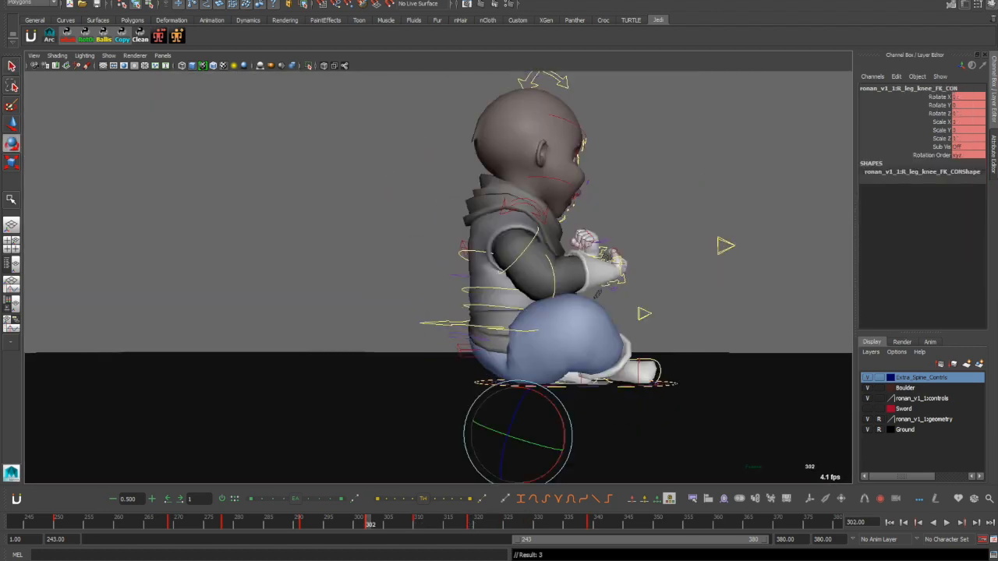
- Raise the knee IK control at frame 310, key it, and lower it again on a neighbouring key pose
key("w")
key("5")
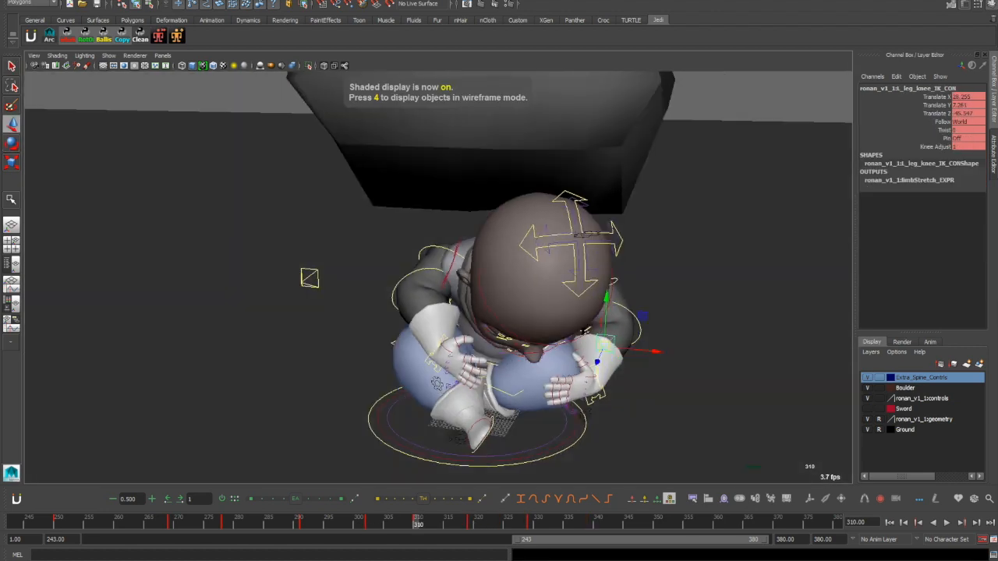
left_click(325, 217)
left_click_drag(323, 166, 322, 116)
key("s")
key("comma")
key("period")
key("period")
left_click_drag(323, 179, 323, 297)
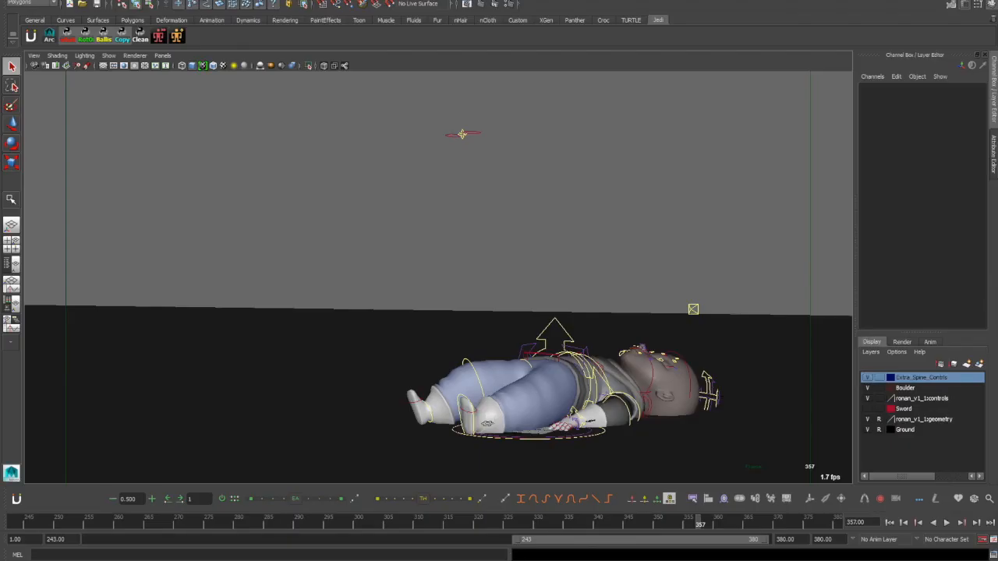
- Hide the rig control curves in the camera view and play back the fall through frame 380
key("w")
left_click(108, 56)
left_click(134, 102)
key("alt+v")
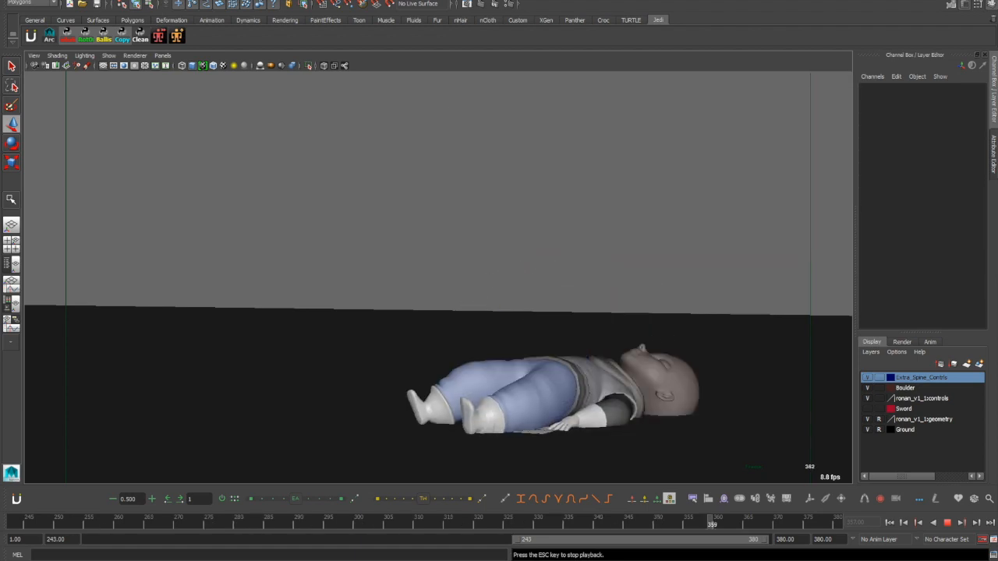
left_click_drag(742, 522, 838, 522)
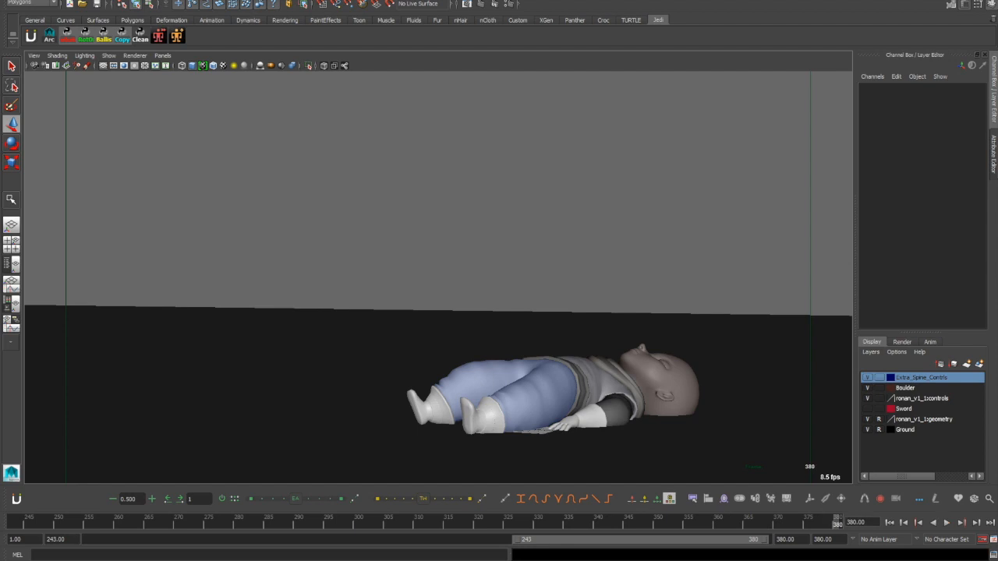
key("alt+v")
key("alt+v")
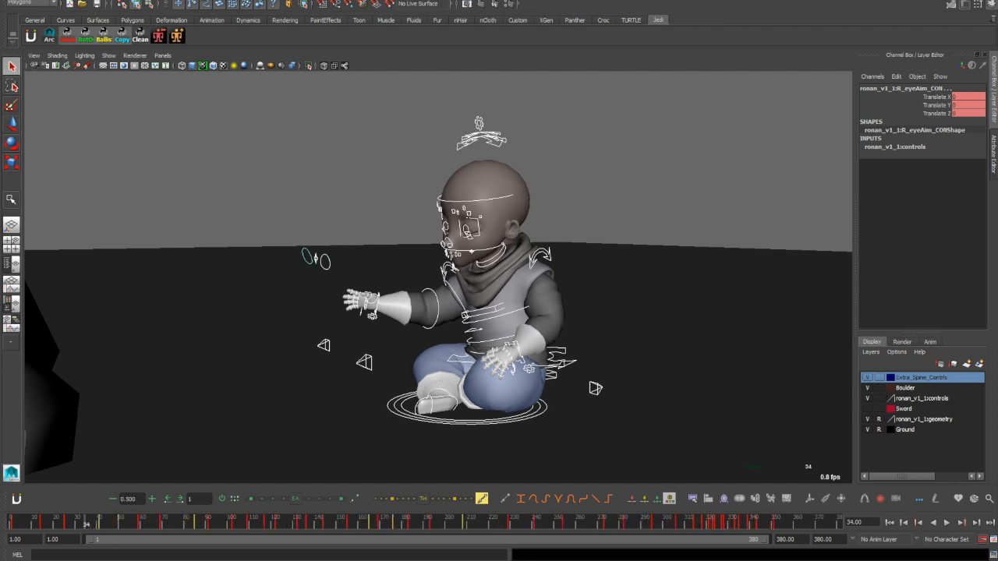
- Step between the key poses around frame 34 and play back the opening of the shot
key("comma")
key("comma")
key("period")
key("alt+v")
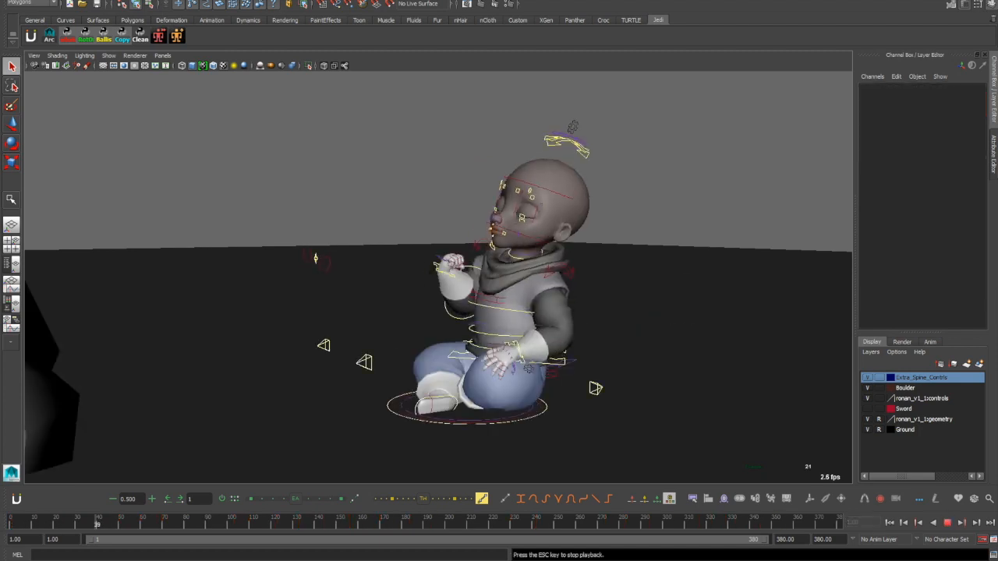
- Stop playback, undo the last five changes, and recheck the key poses around frame 37
key("alt+v")
key("ctrl+z")
key("ctrl+z")
key("ctrl+z")
key("ctrl+z")
key("ctrl+z")
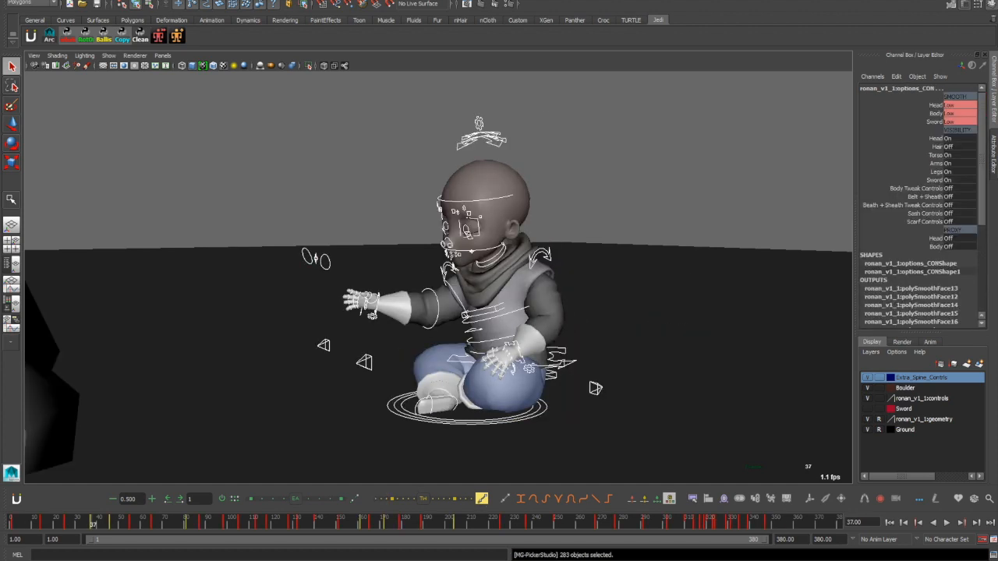
key("comma")
key("period")
key("comma")
key("5")
- Select the boulder and scrub from frame 317 back to 307 to check its drop against the character's reaction
left_click(51, 407)
mouse_move(690, 523)
left_mouse_down()
mouse_move(676, 524)
mouse_move(703, 524)
mouse_move(684, 524)
left_mouse_up()
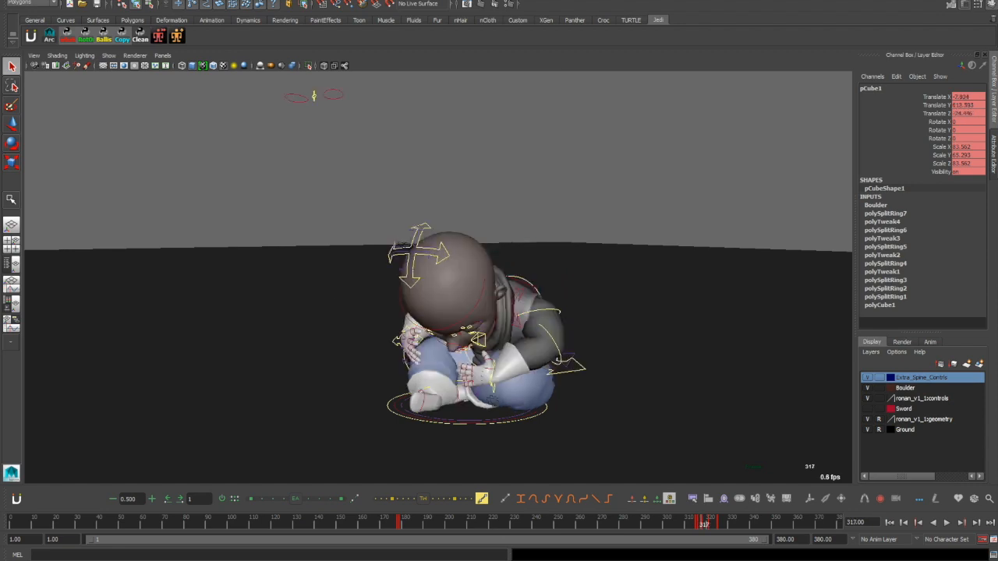
left_click_drag(704, 524, 683, 524)
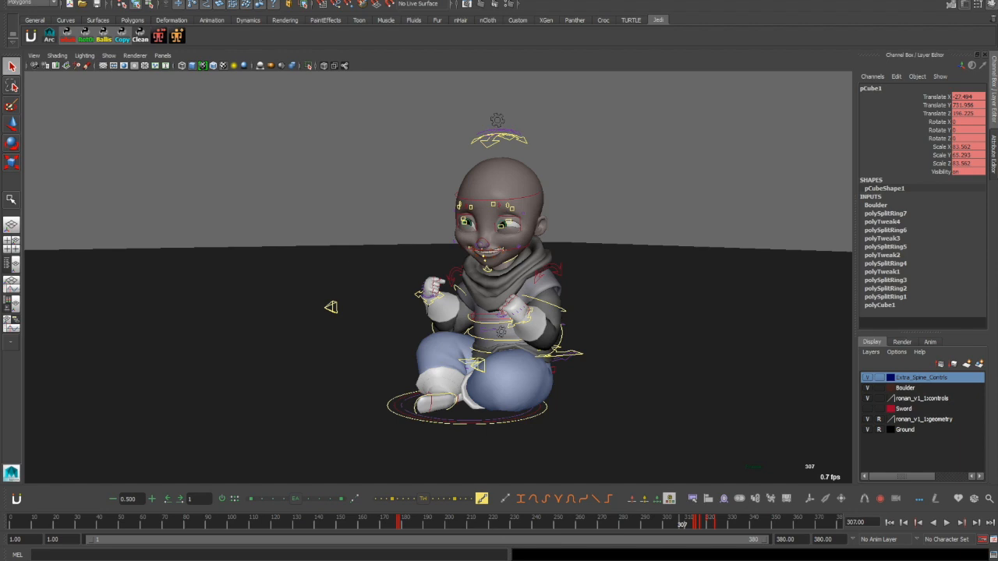